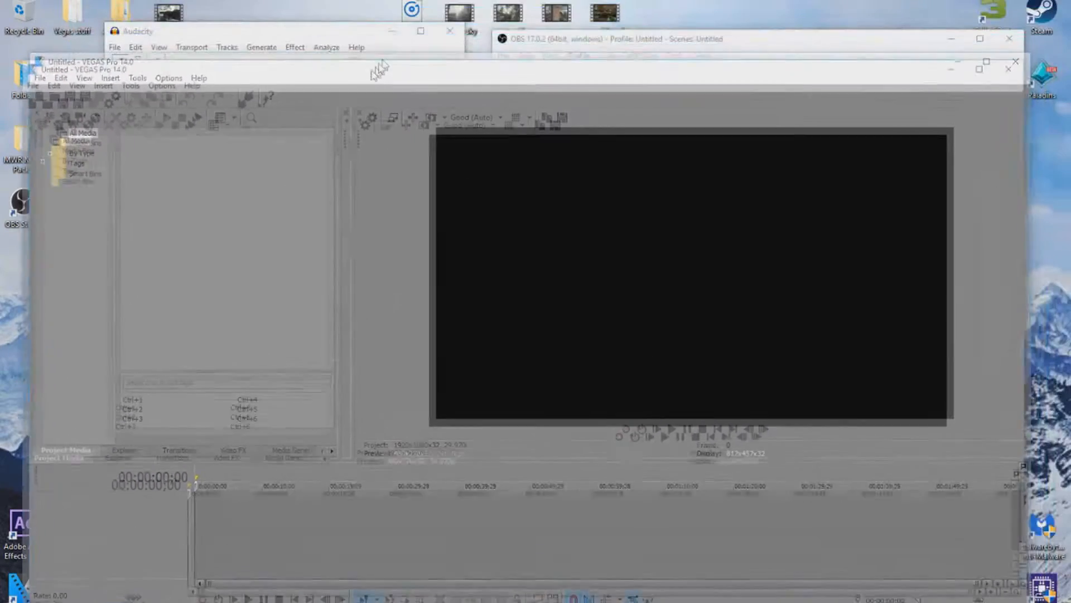
# Reposition and restore the VEGAS window, then minimize the OBS and Audacity windows.
pyautogui.moveTo(377, 67); pyautogui.dragTo(354, 84)
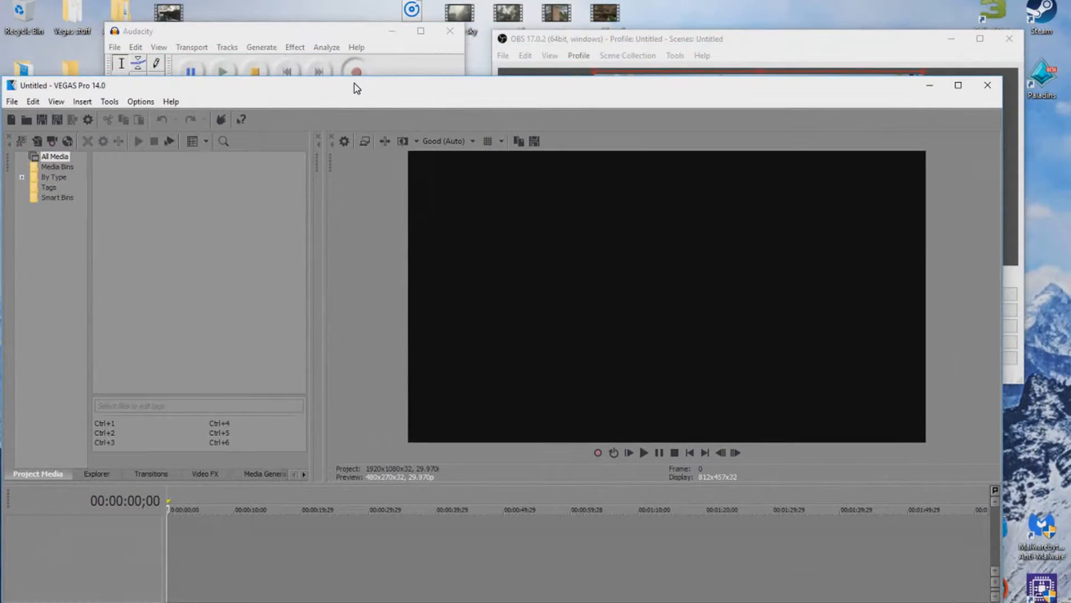
pyautogui.click(957, 84)
pyautogui.moveTo(826, 7); pyautogui.dragTo(597, 259)
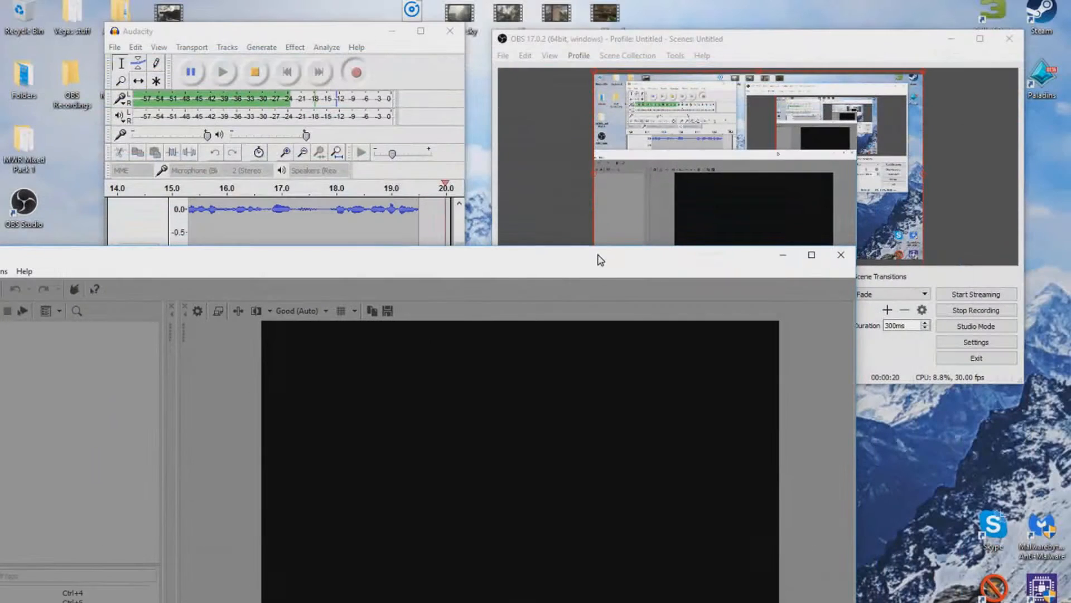
pyautogui.click(951, 38)
pyautogui.click(394, 31)
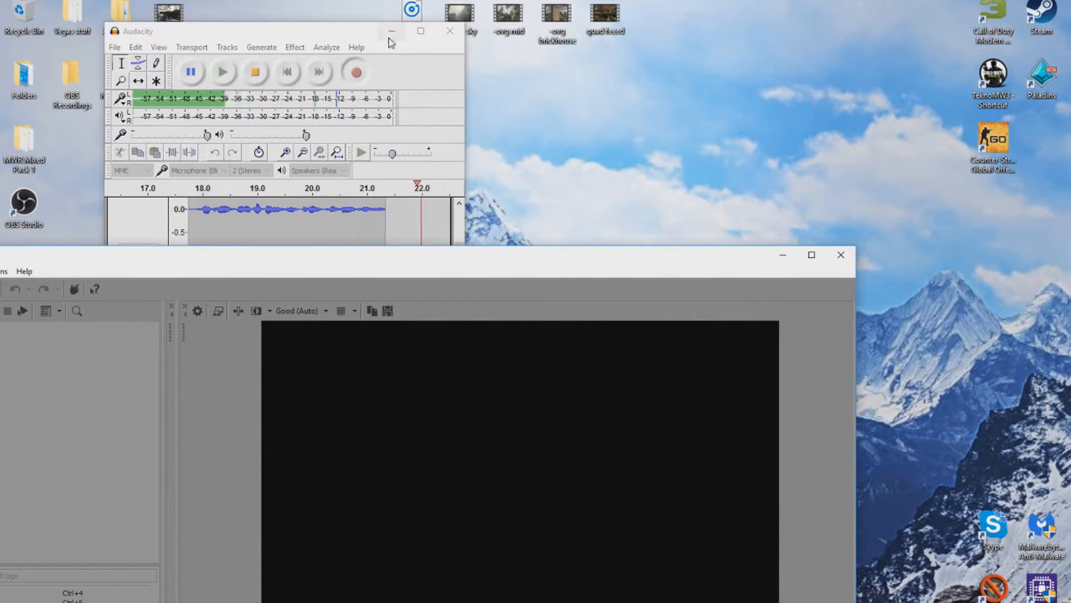
# Expand the 'Top 20 Non Copyrighted Rap/Hip-Hop Songs 2016' description and scroll its song list.
pyautogui.moveTo(347, 256); pyautogui.dragTo(472, 188)
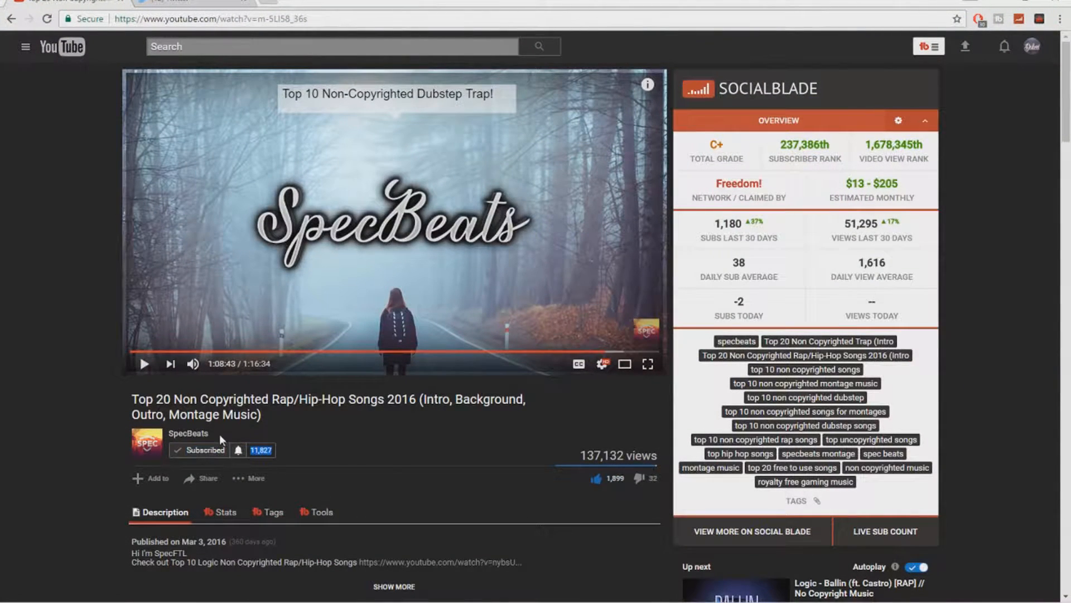
pyautogui.moveTo(131, 399); pyautogui.dragTo(187, 415)
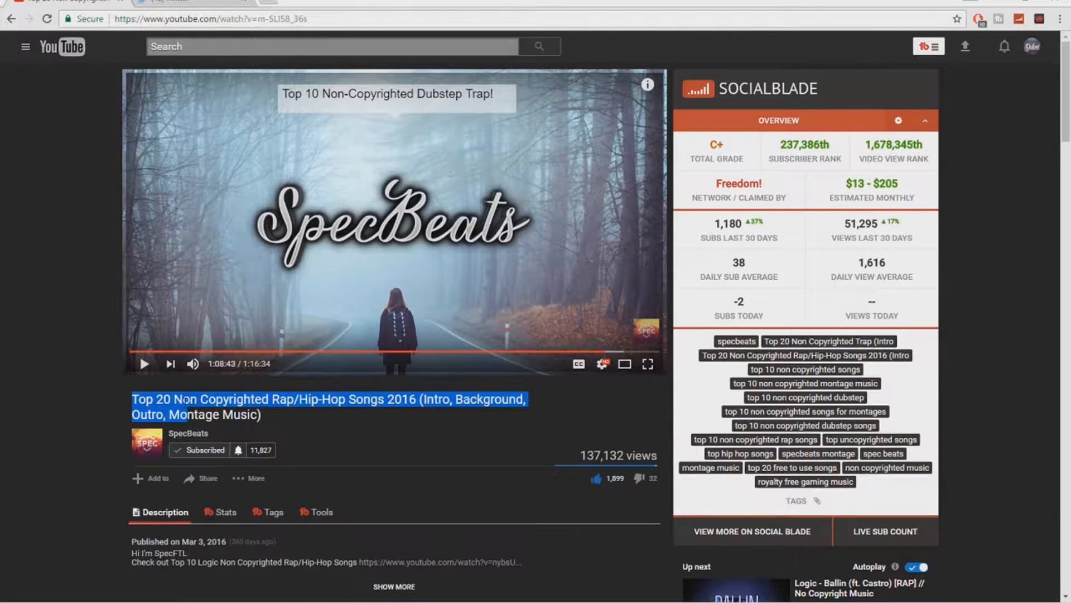
pyautogui.click(306, 430)
pyautogui.scroll(-2, 346, 435)
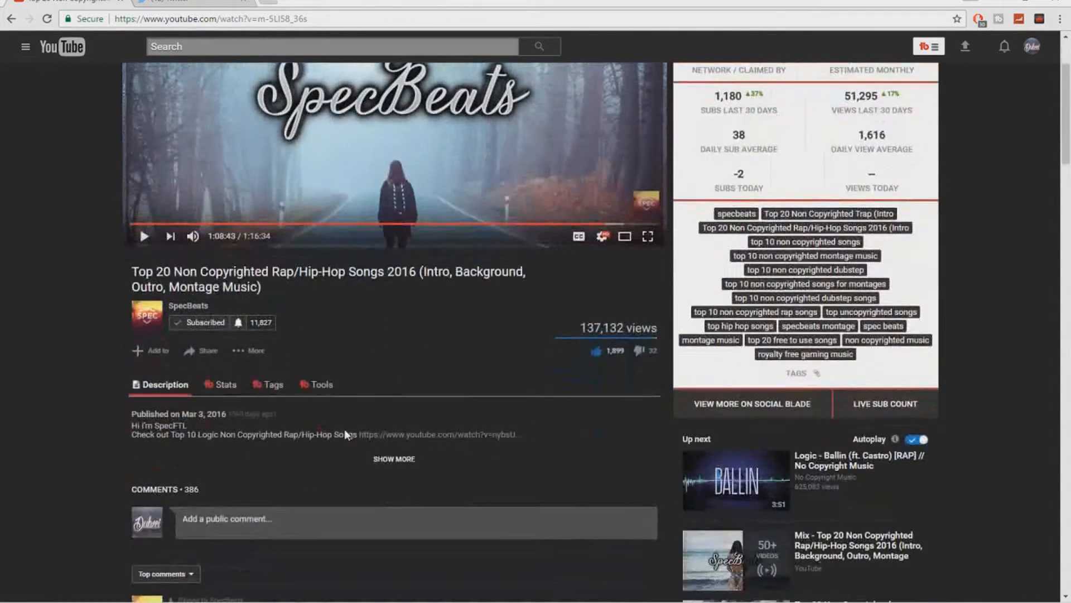
pyautogui.click(393, 459)
pyautogui.scroll(-3, 307, 452)
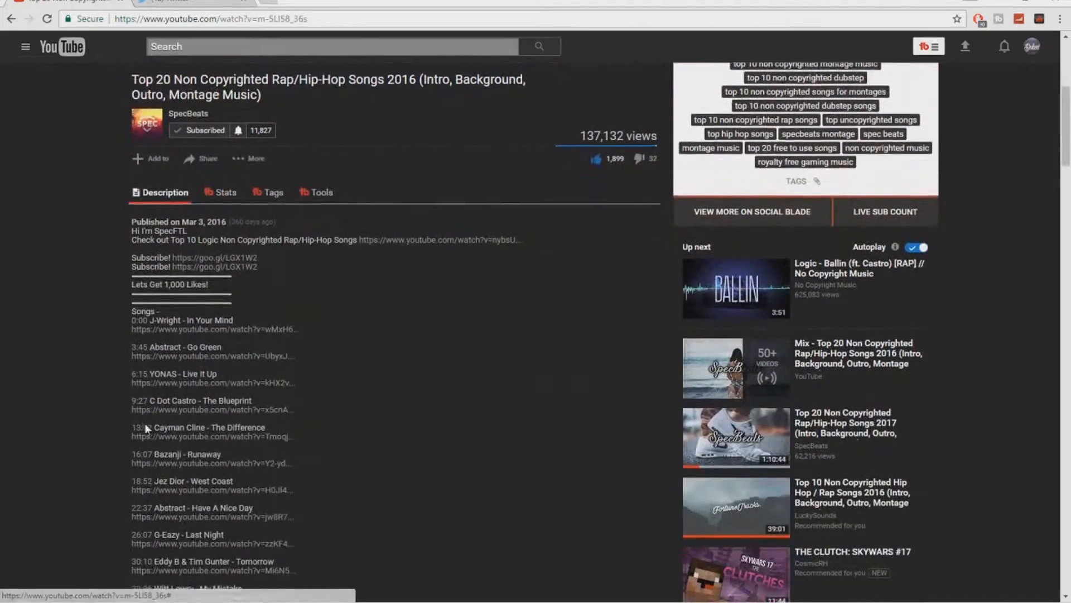
pyautogui.scroll(-1, 179, 304)
pyautogui.scroll(-2, 221, 435)
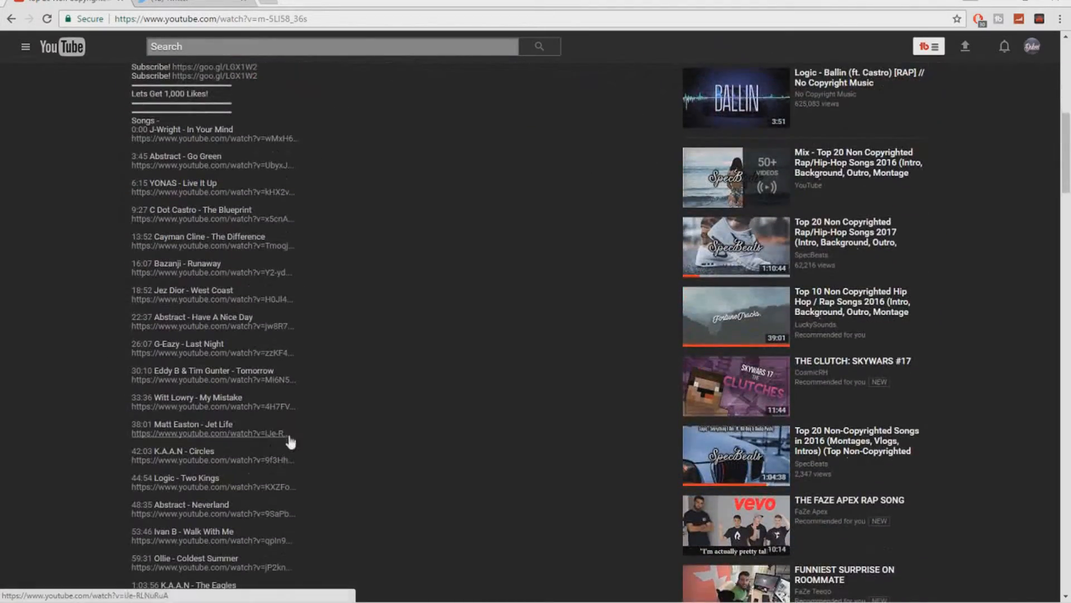
pyautogui.scroll(-2, 284, 439)
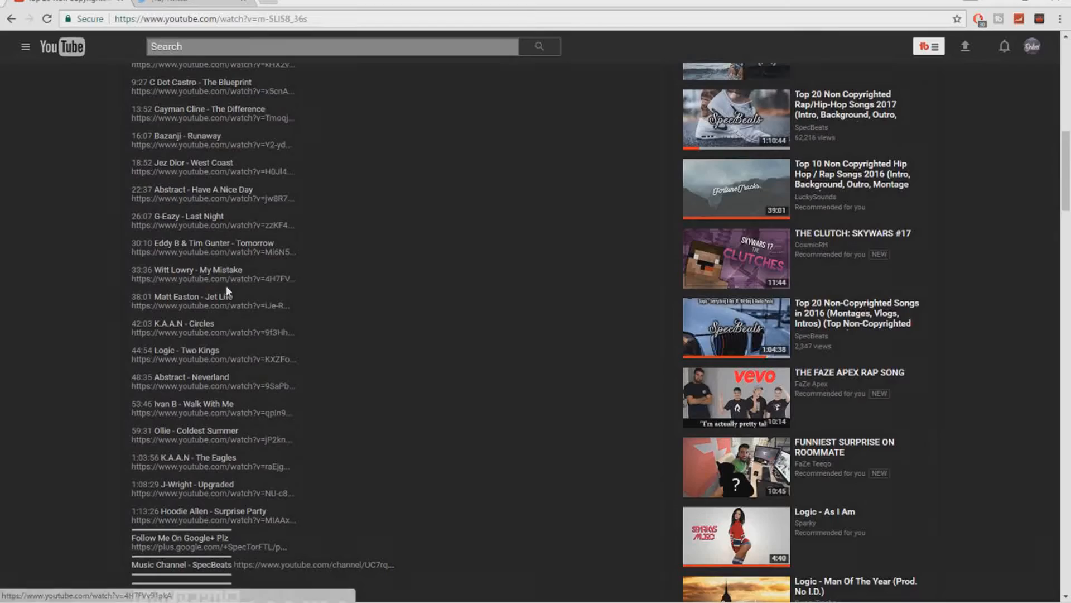
pyautogui.moveTo(585, 3); pyautogui.dragTo(595, 157)
# Select the song file on the desktop, maximize the browser, and dismiss its context menu.
pyautogui.click(427, 37)
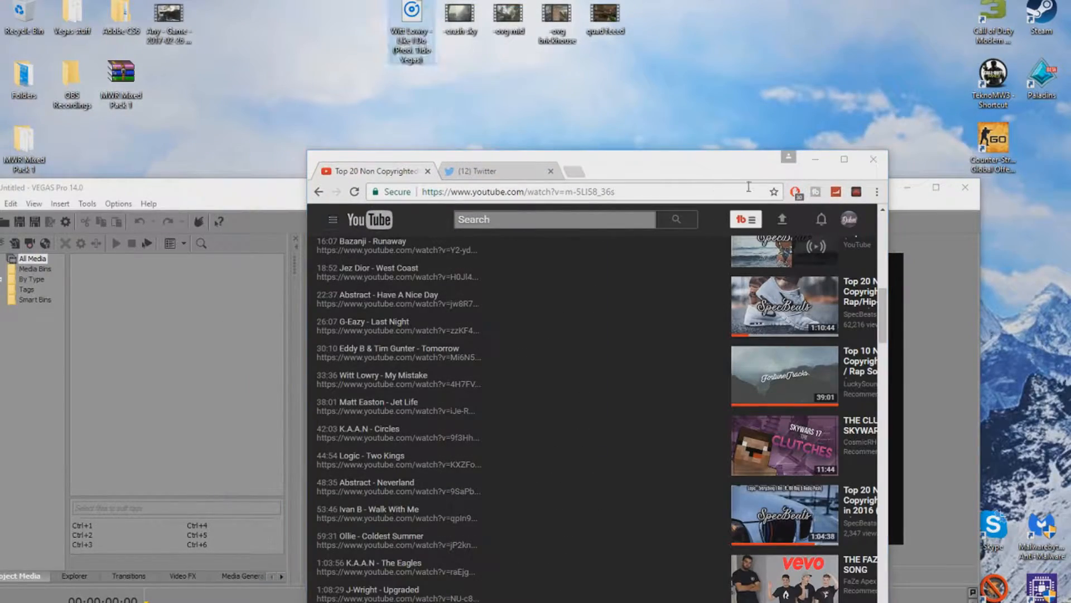
pyautogui.click(844, 159)
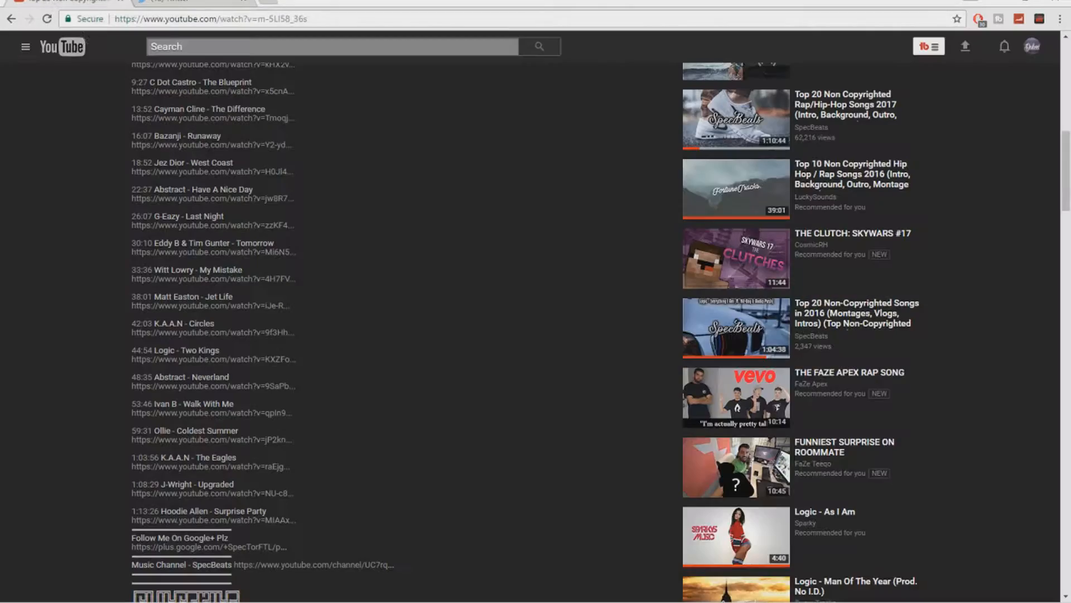
pyautogui.rightClick(398, 204)
pyautogui.press('Escape')
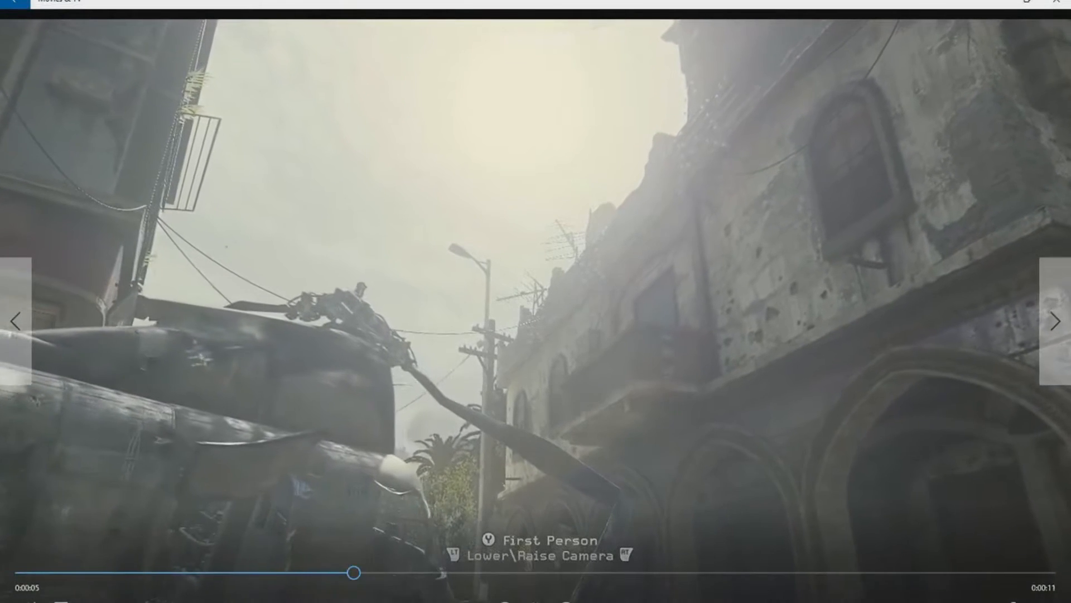
# Add the four gameplay clips and the Like I Do MP3 from the desktop to Project Media.
pyautogui.click(1056, 3)
pyautogui.rightClick(549, 117)
pyautogui.click(445, 115)
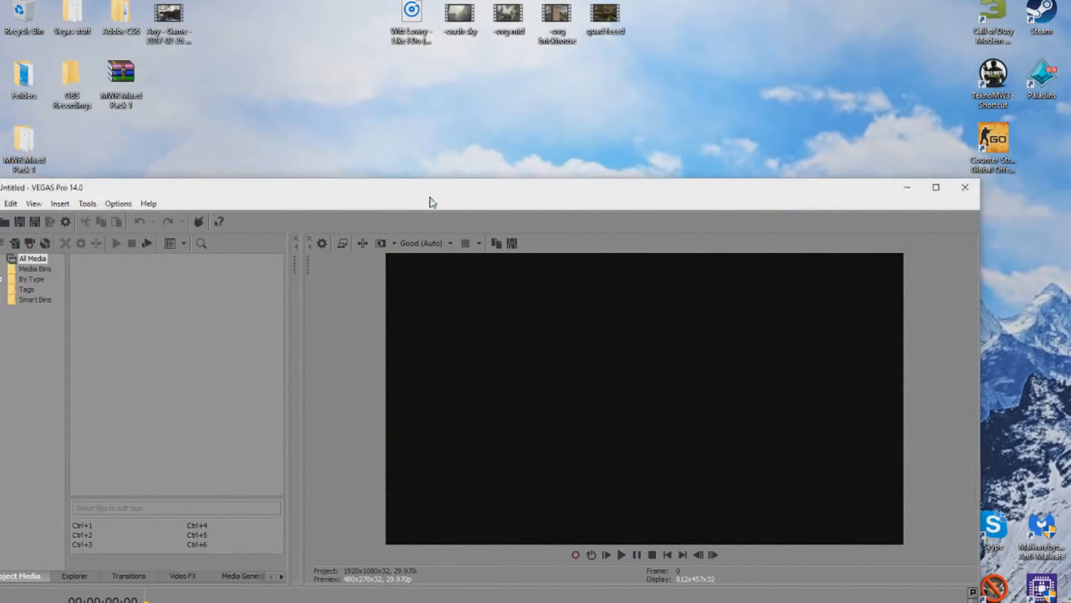
pyautogui.moveTo(430, 197); pyautogui.dragTo(539, 73)
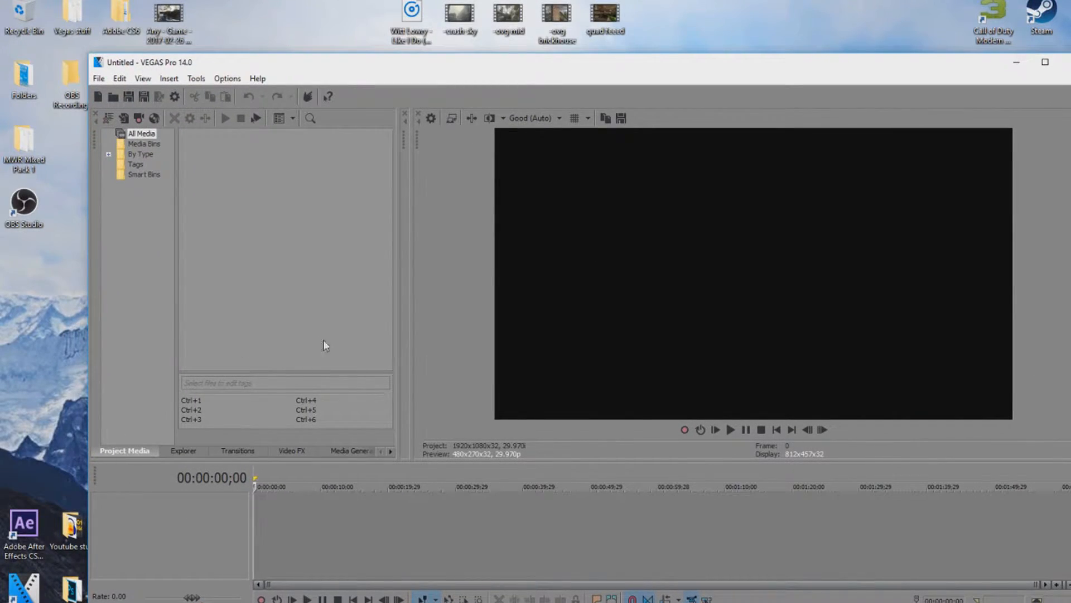
pyautogui.click(373, 23)
pyautogui.moveTo(640, 18); pyautogui.dragTo(390, 17)
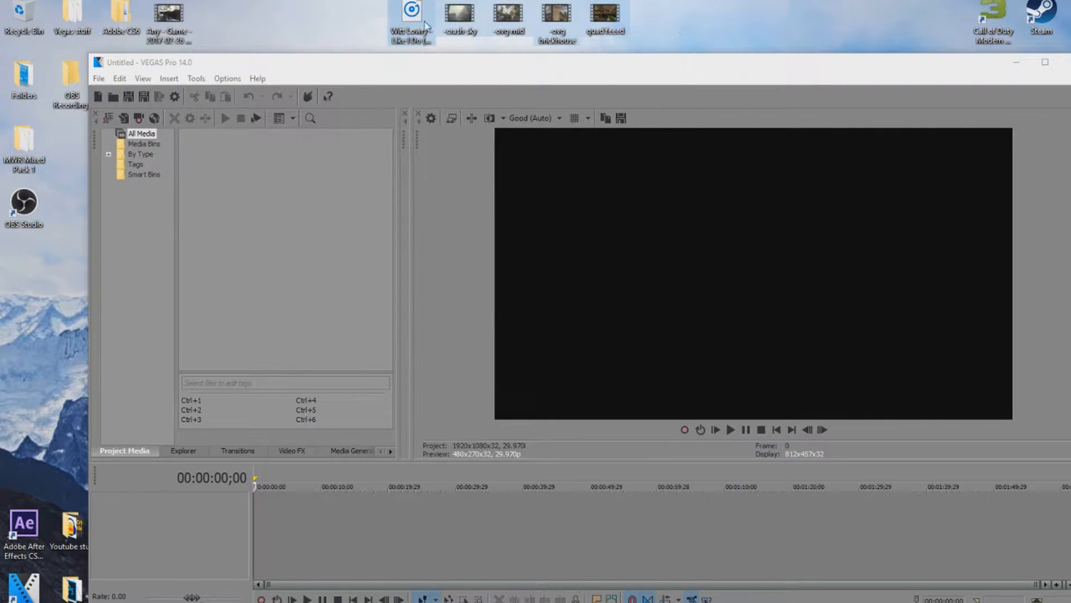
pyautogui.moveTo(424, 21); pyautogui.dragTo(251, 220)
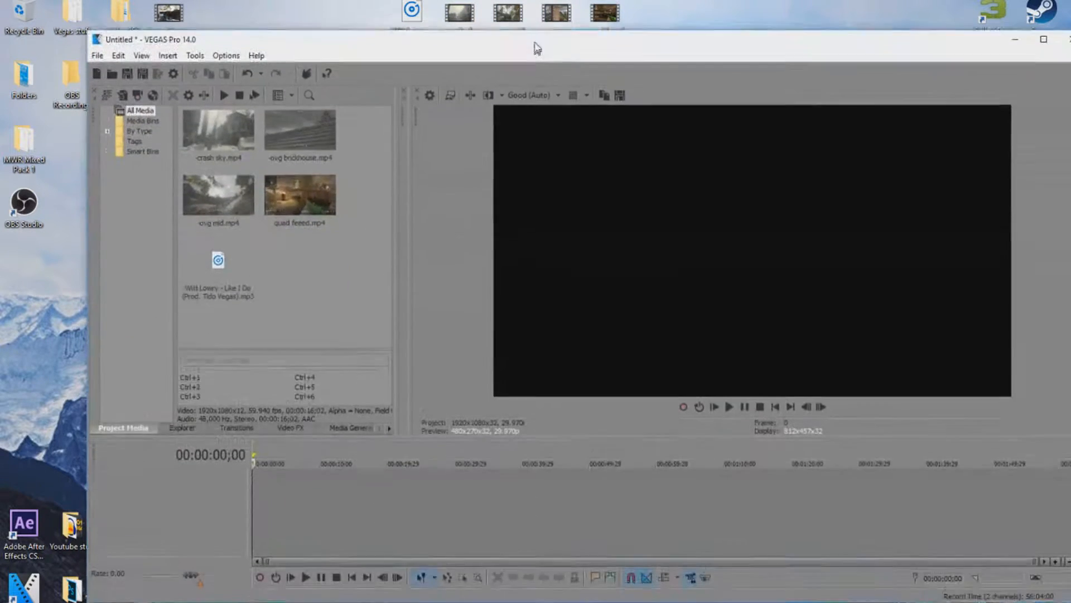
# Check the crash sky file in the MWR Mixed Pack 1 folder, then park the playhead at 00:00:33;26.
pyautogui.click(321, 502)
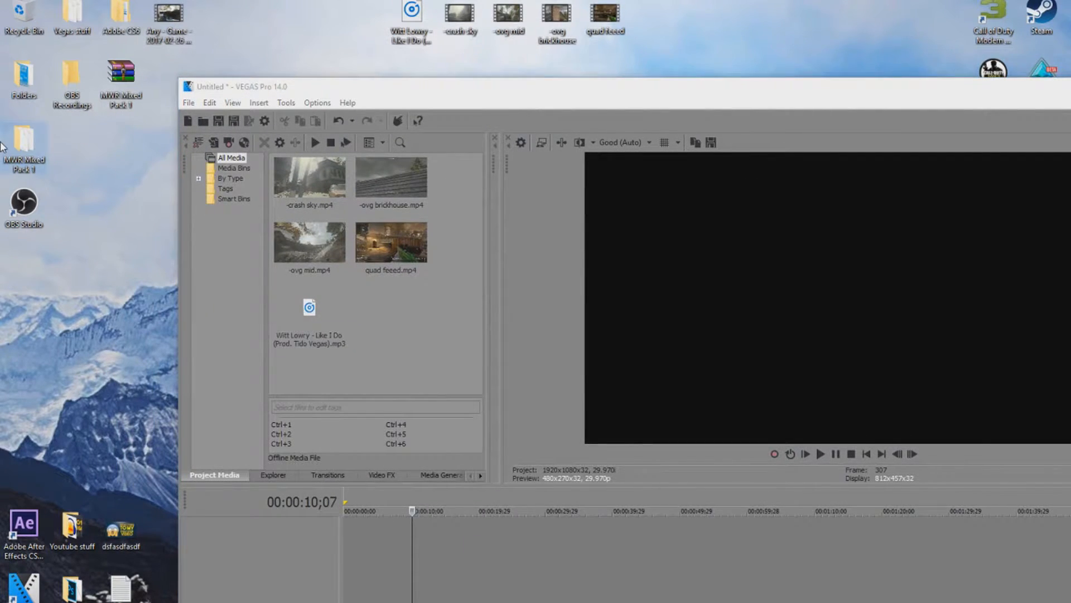
pyautogui.doubleClick(2, 144)
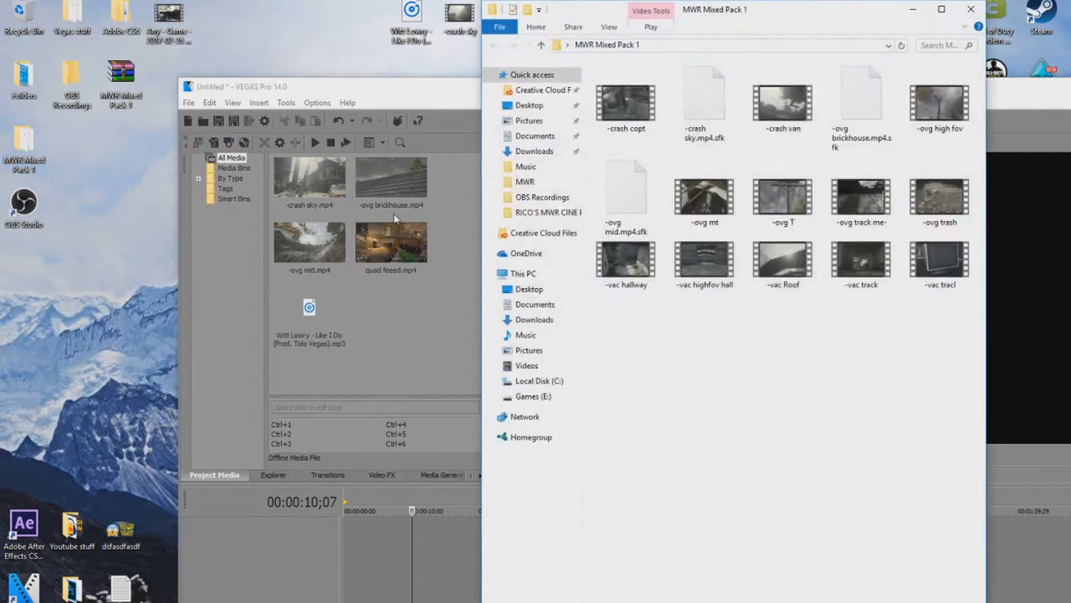
pyautogui.click(698, 128)
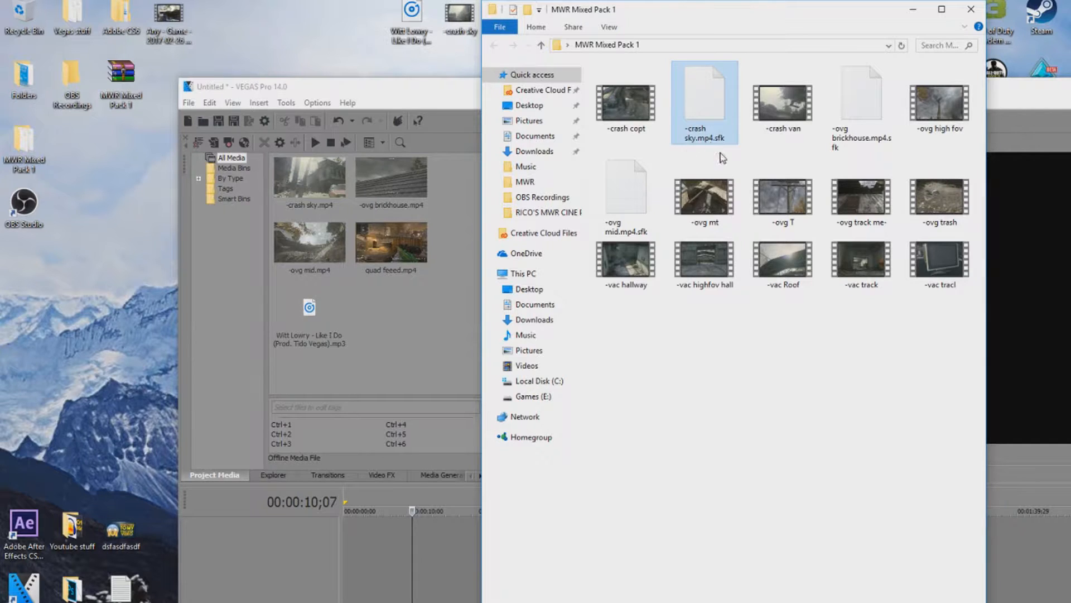
pyautogui.click(970, 9)
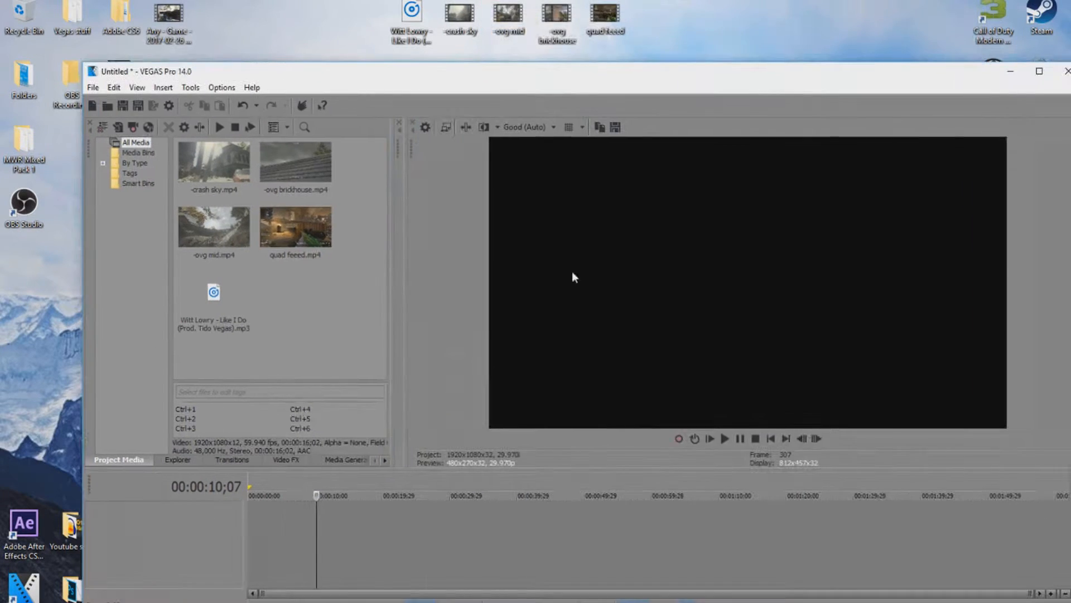
pyautogui.click(476, 514)
# Place the Like I Do MP3 on an audio track starting at zero, playhead back at the start.
pyautogui.click(1039, 71)
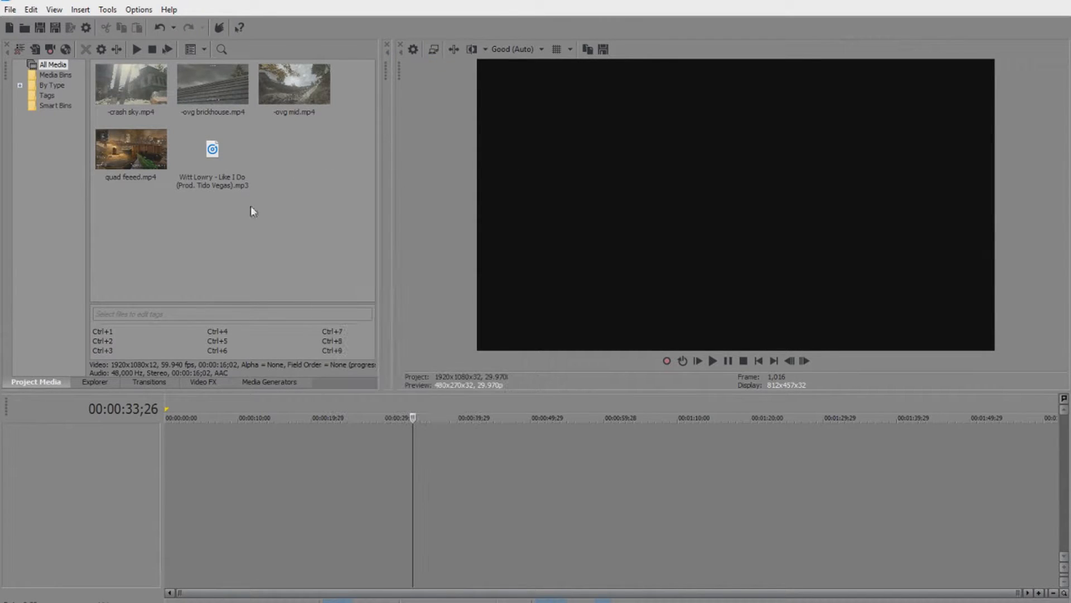
pyautogui.moveTo(228, 176); pyautogui.dragTo(217, 250)
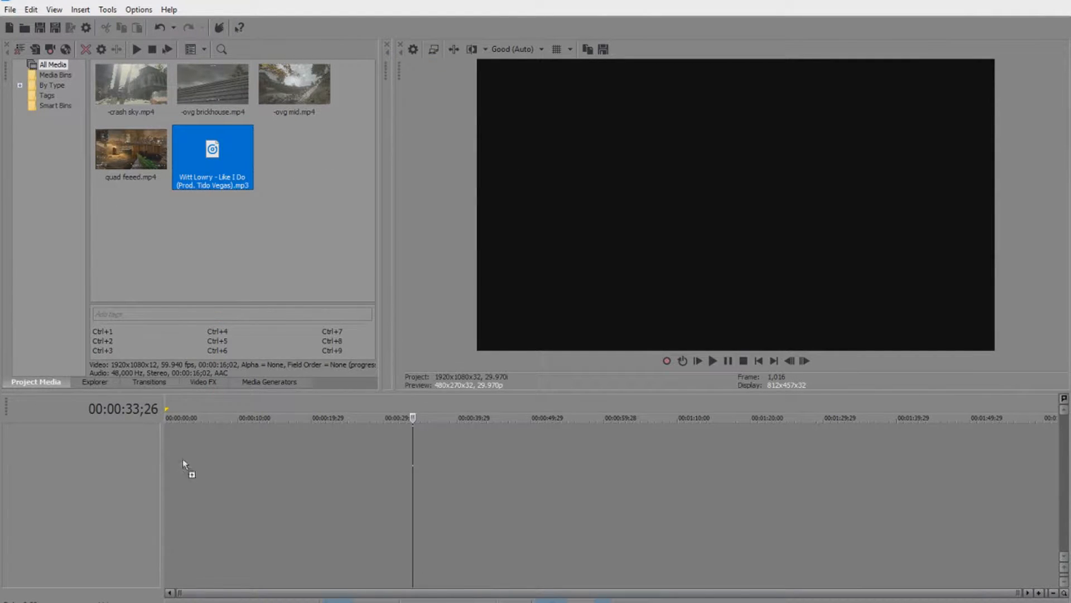
pyautogui.moveTo(160, 463); pyautogui.dragTo(168, 446)
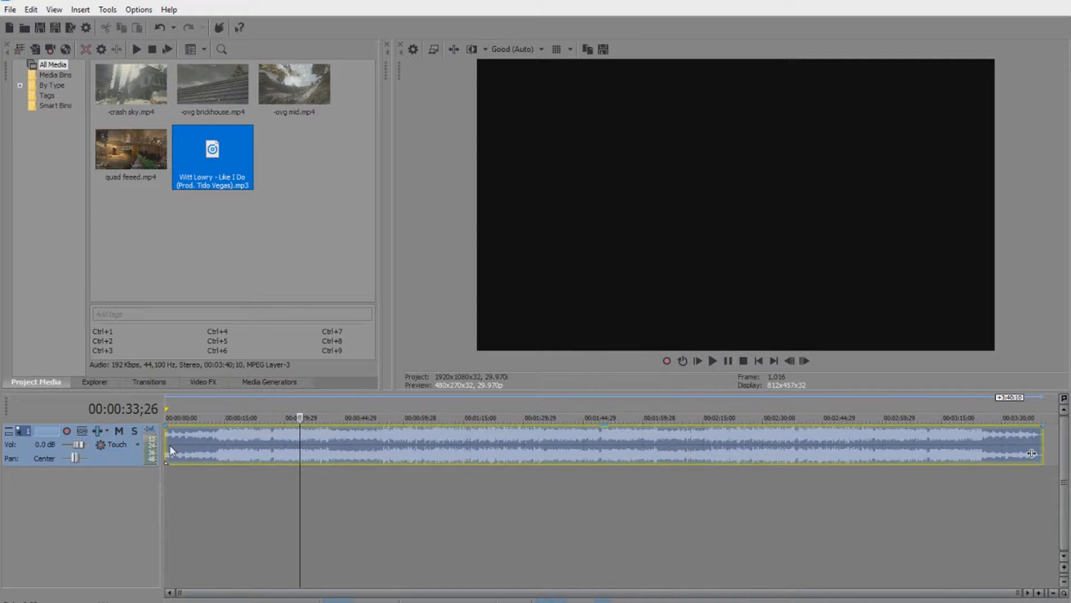
pyautogui.scroll(3, 433, 498)
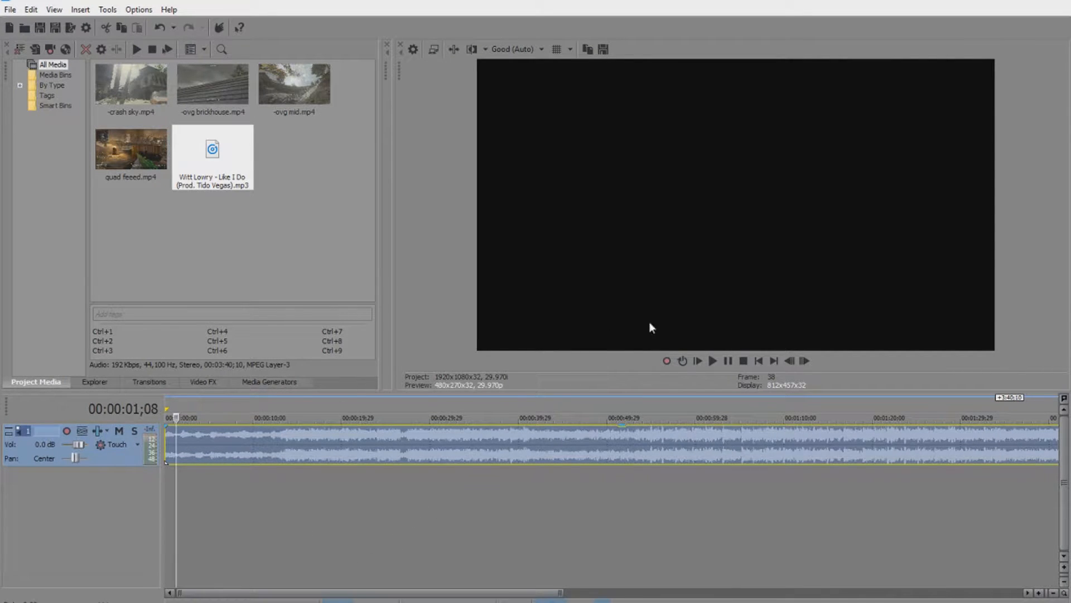
pyautogui.click(169, 449)
pyautogui.click(188, 447)
pyautogui.click(246, 445)
pyautogui.click(273, 445)
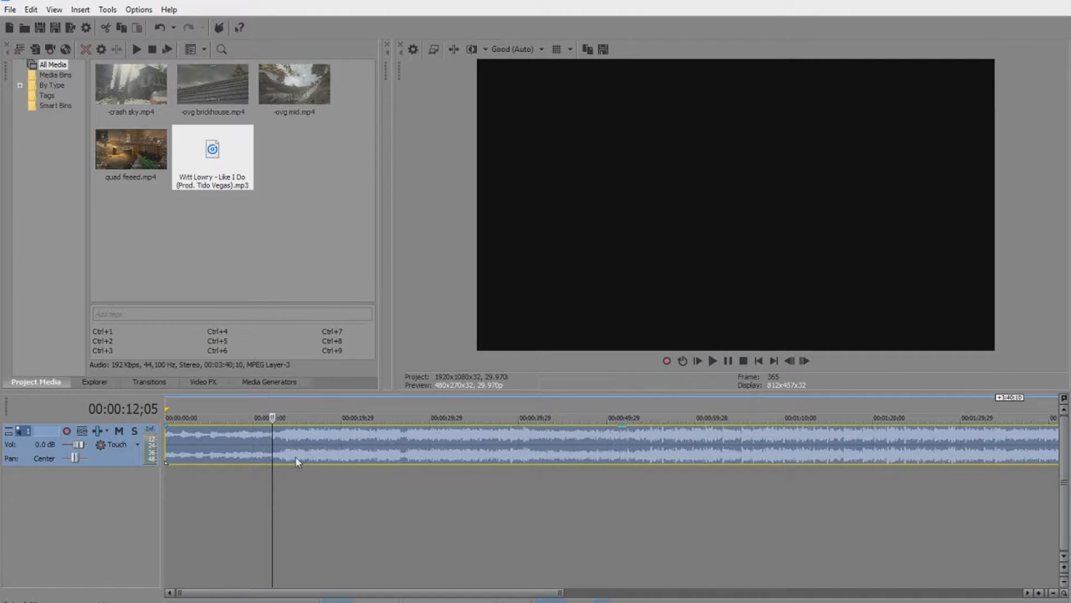
pyautogui.click(168, 444)
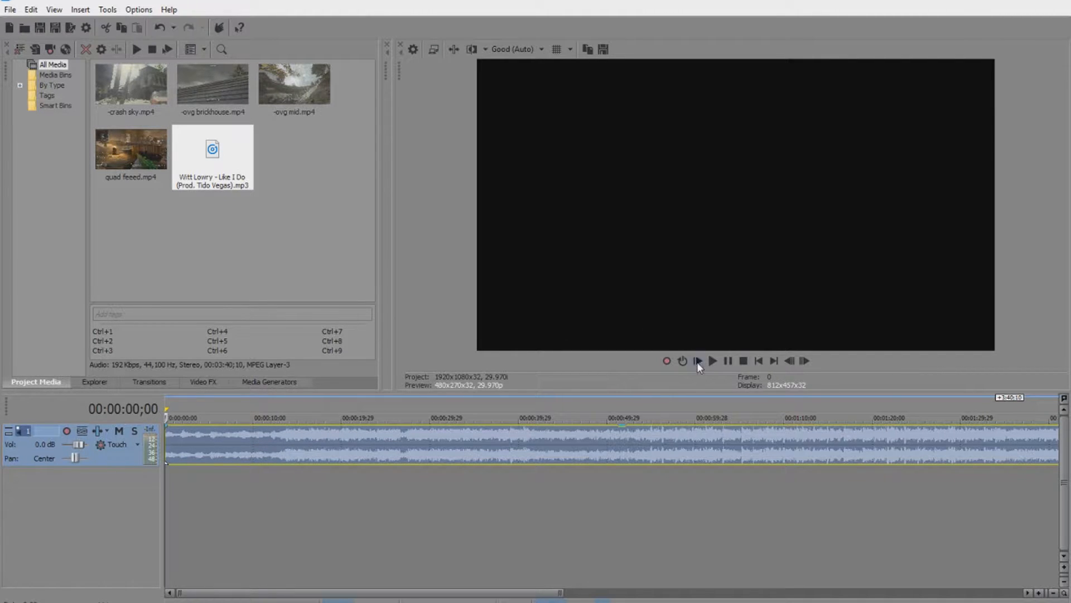
# Play the Like I Do song, dropping markers with M on each beat up to marker 15.
pyautogui.click(718, 364)
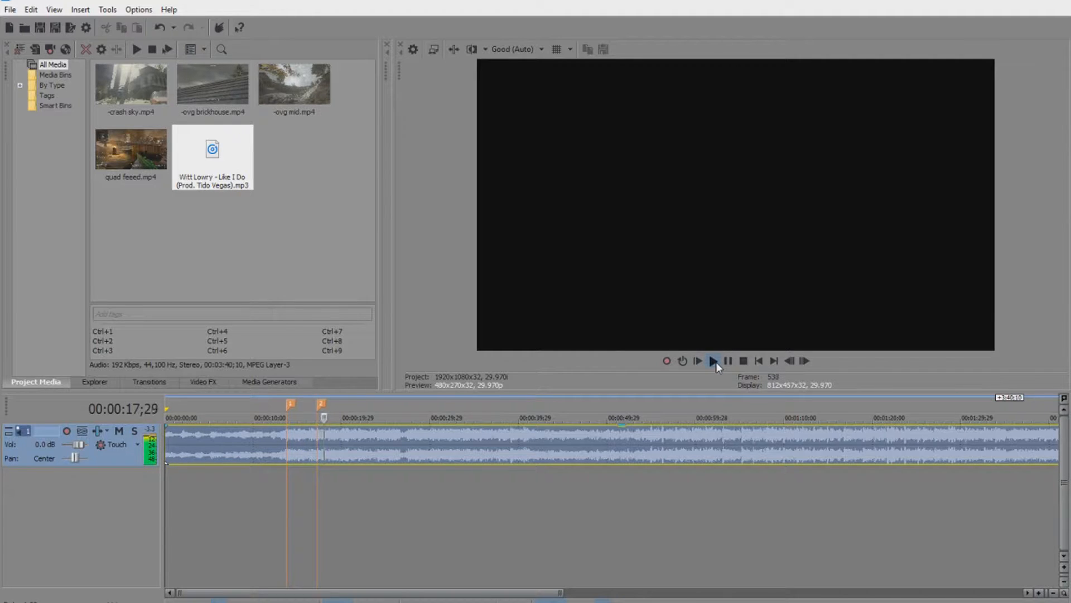
pyautogui.press('m')
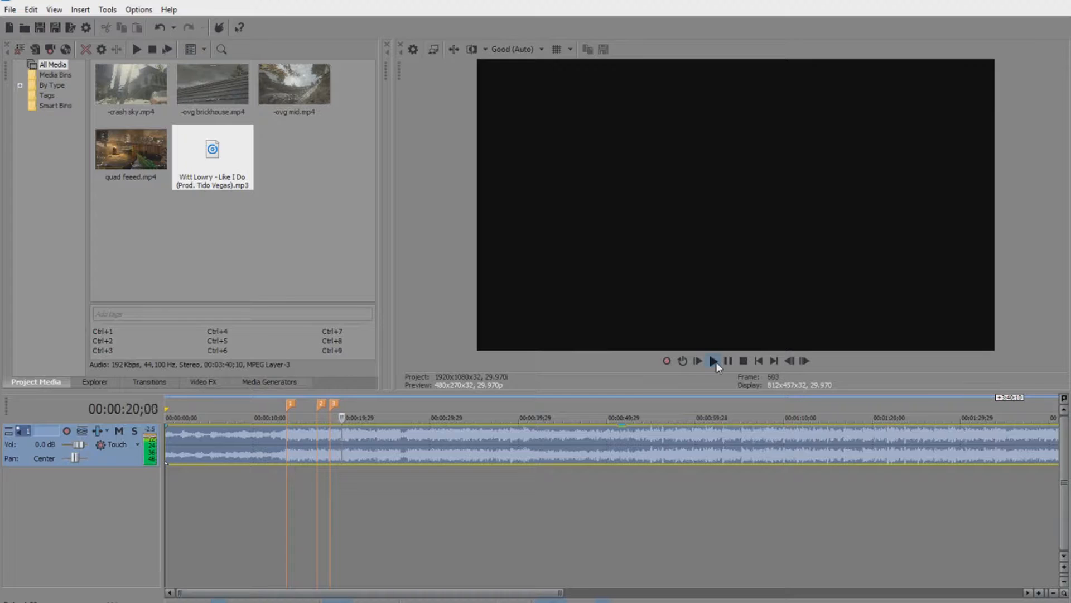
pyautogui.press('m')
pyautogui.press('m')
pyautogui.press('m')
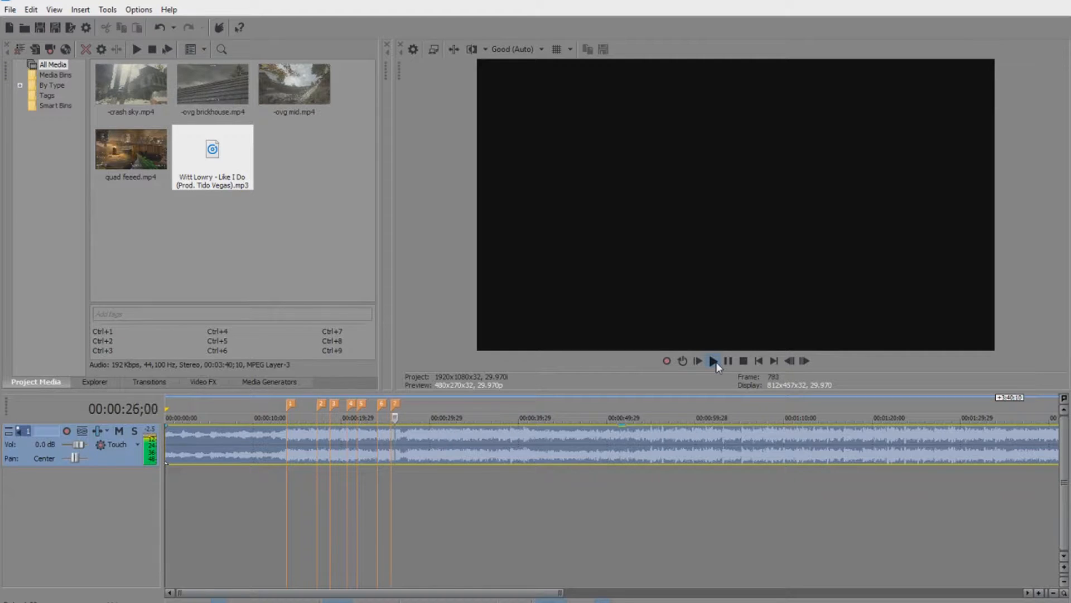
pyautogui.press('m')
pyautogui.press('m')
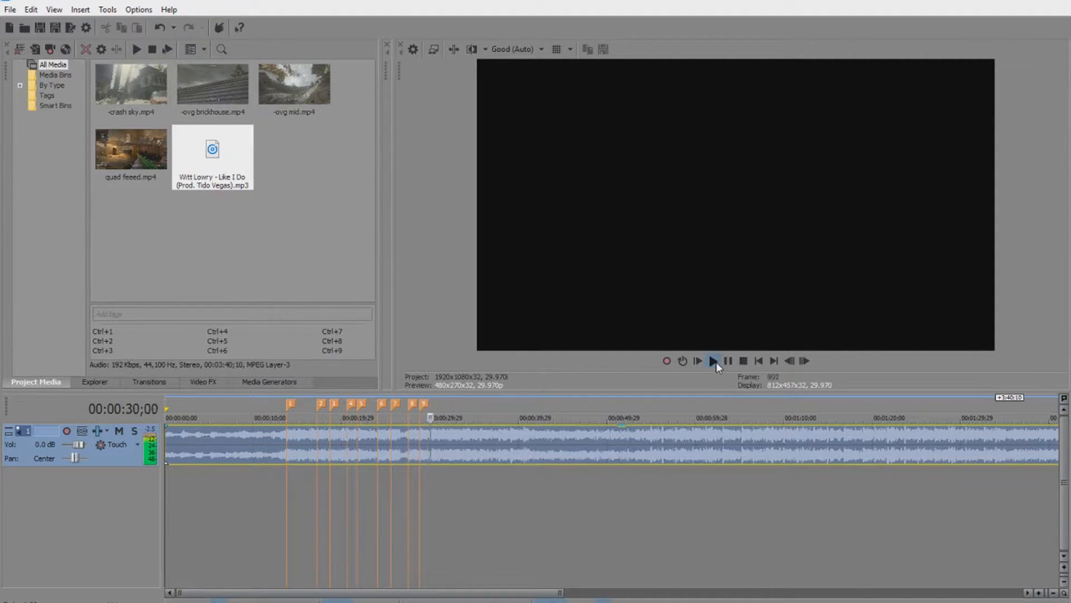
pyautogui.press('m')
pyautogui.press('m')
pyautogui.press('m')
pyautogui.press('m')
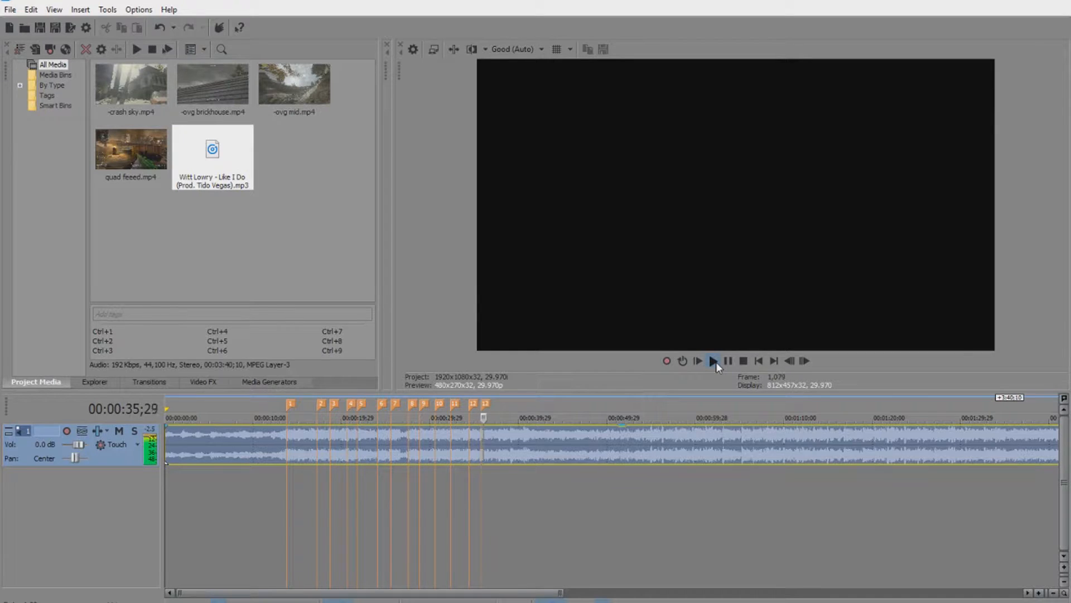
pyautogui.press('m')
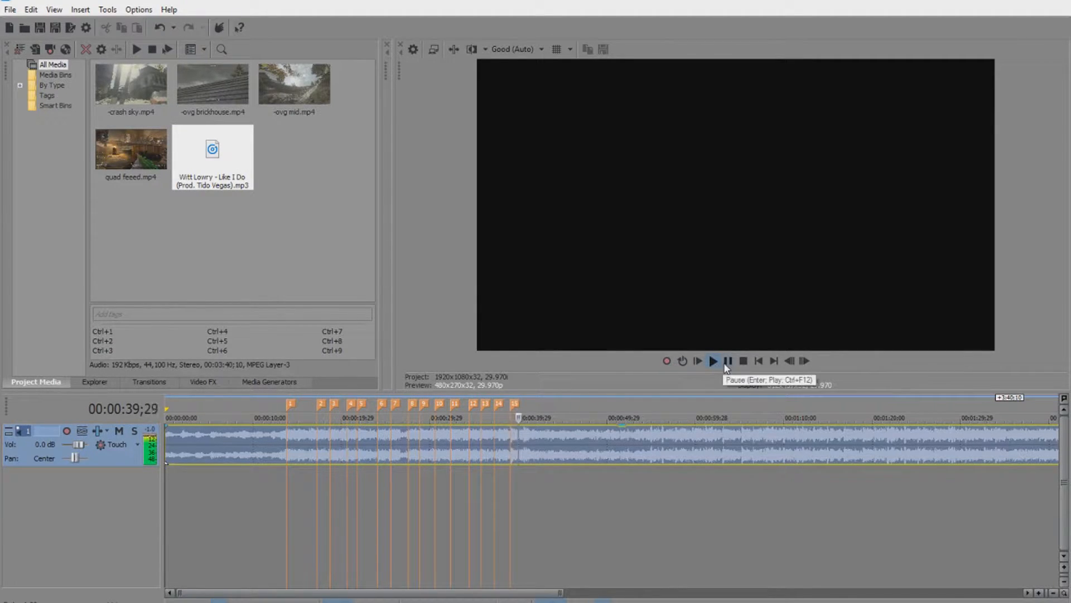
pyautogui.scroll(2, 512, 467)
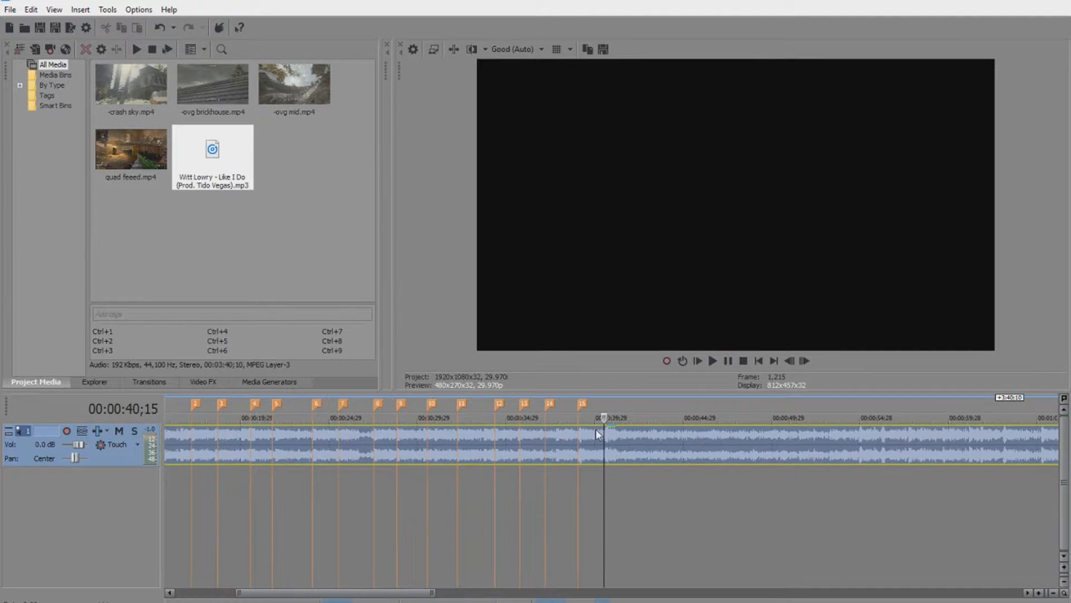
# Rename marker 1, at about 13 seconds, to 'Beat Drop'.
pyautogui.moveTo(581, 414); pyautogui.dragTo(587, 405)
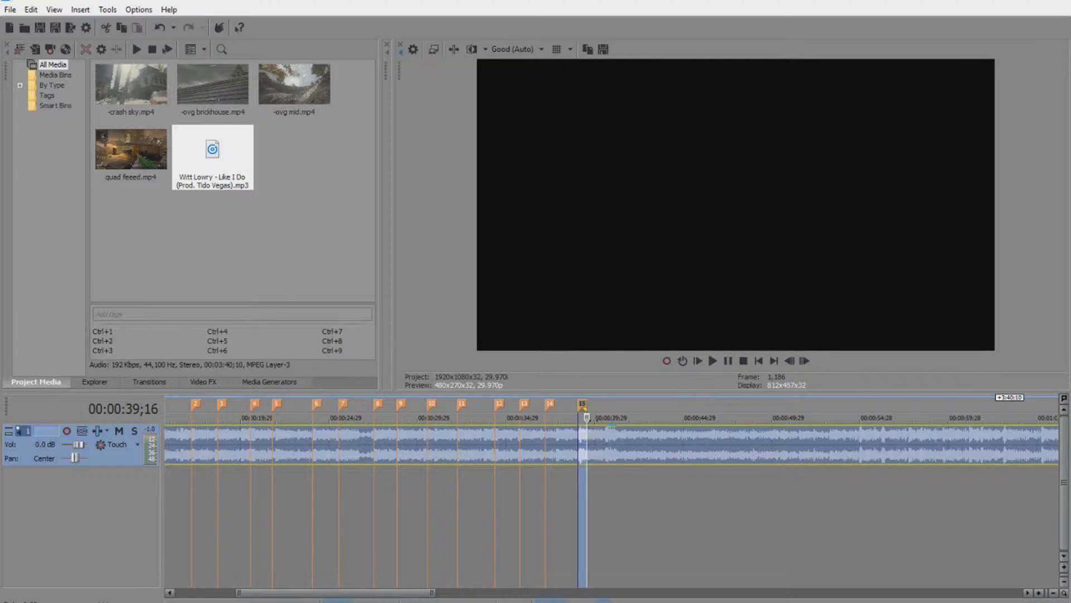
pyautogui.click(604, 420)
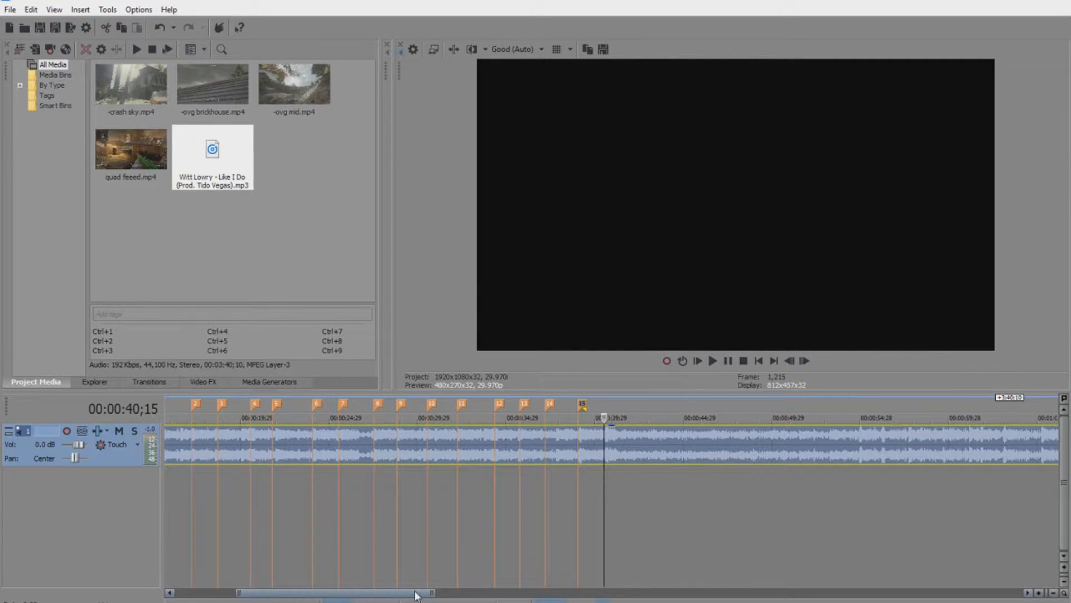
pyautogui.moveTo(415, 593); pyautogui.dragTo(329, 593)
pyautogui.click(411, 403)
pyautogui.rightClick(413, 404)
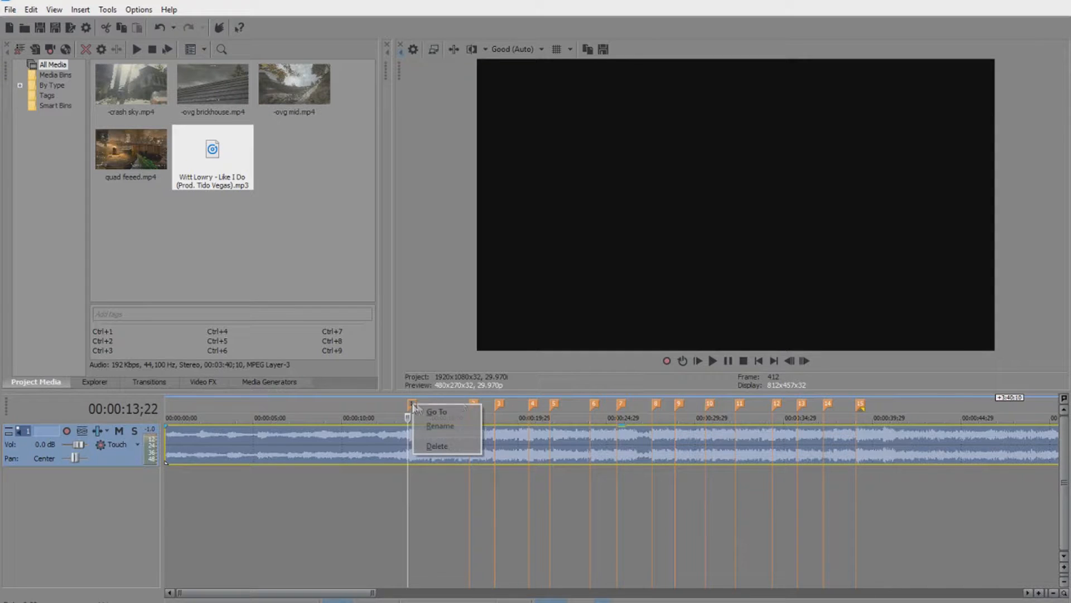
pyautogui.click(444, 420)
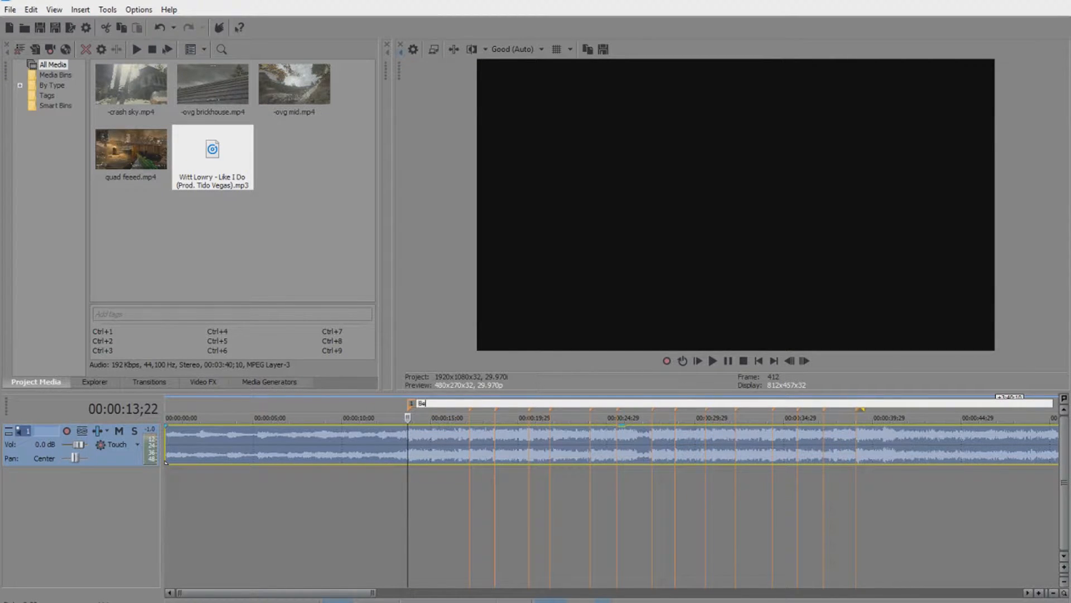
pyautogui.write('Beat Drop')
pyautogui.press('Return')
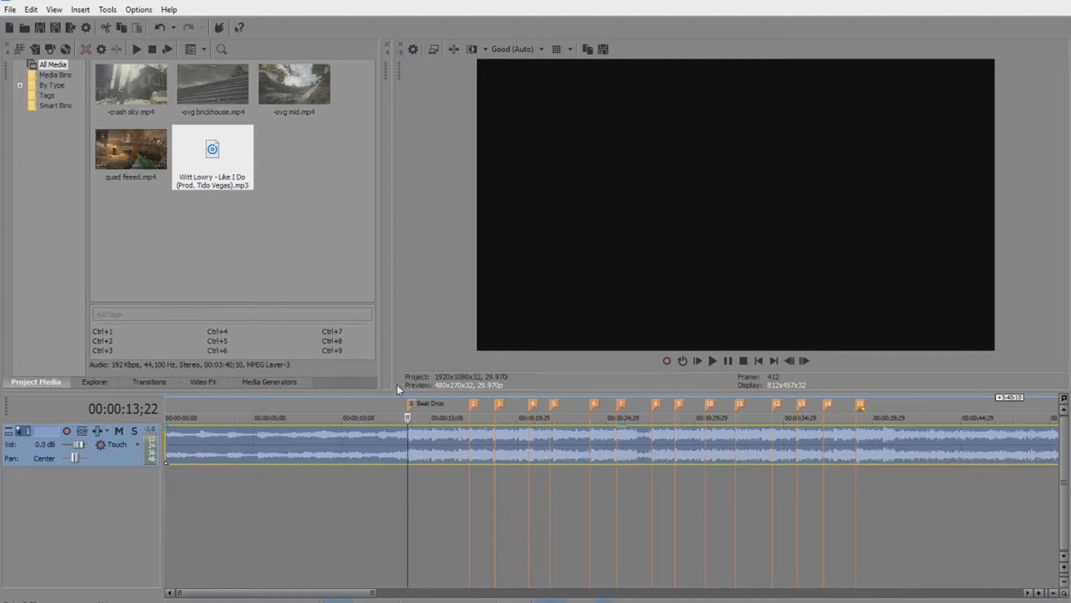
pyautogui.click(325, 416)
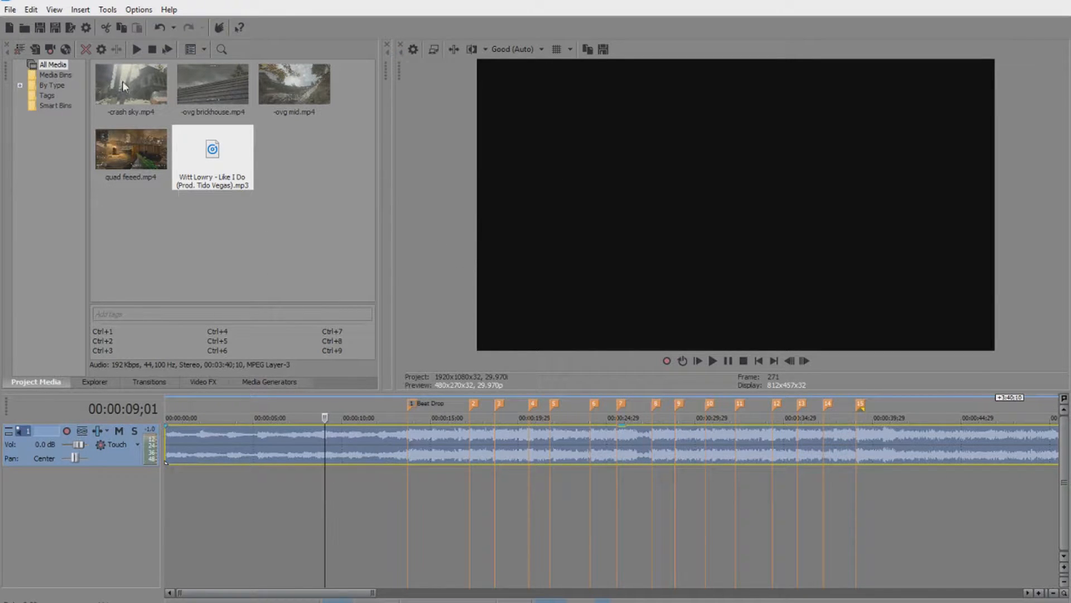
# Put the -ovg mid clip at the timeline start, delete its audio, and keep the song on its own track.
pyautogui.moveTo(123, 81); pyautogui.dragTo(176, 343)
pyautogui.moveTo(304, 107); pyautogui.dragTo(283, 117)
pyautogui.moveTo(202, 448); pyautogui.dragTo(192, 457)
pyautogui.moveTo(287, 82); pyautogui.dragTo(171, 499)
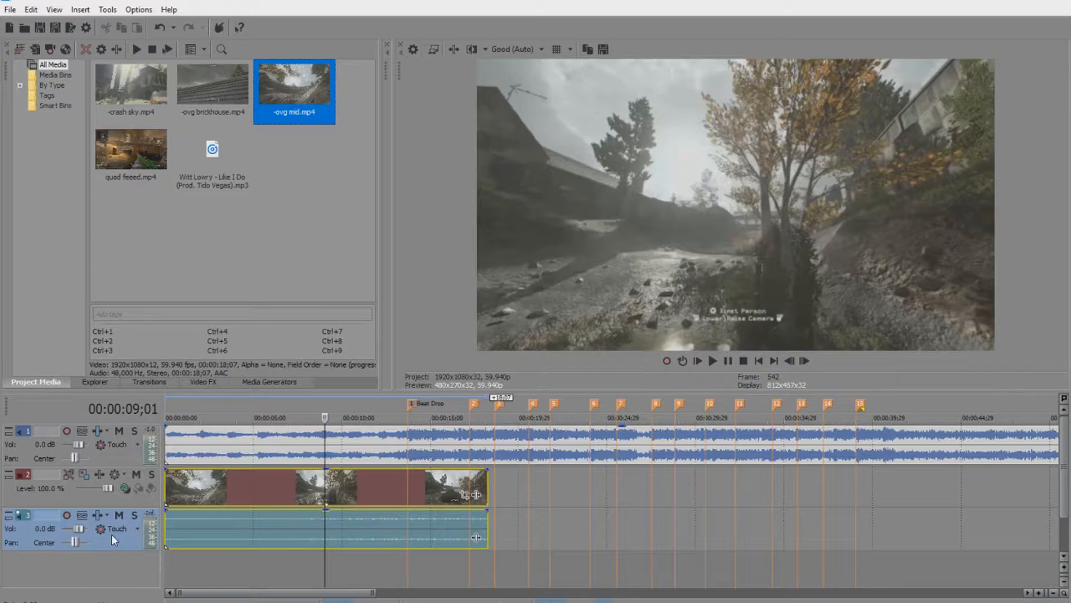
pyautogui.click(200, 537)
pyautogui.rightClick(335, 529)
pyautogui.click(313, 535)
pyautogui.click(112, 548)
pyautogui.press('Delete')
pyautogui.moveTo(84, 491); pyautogui.dragTo(124, 422)
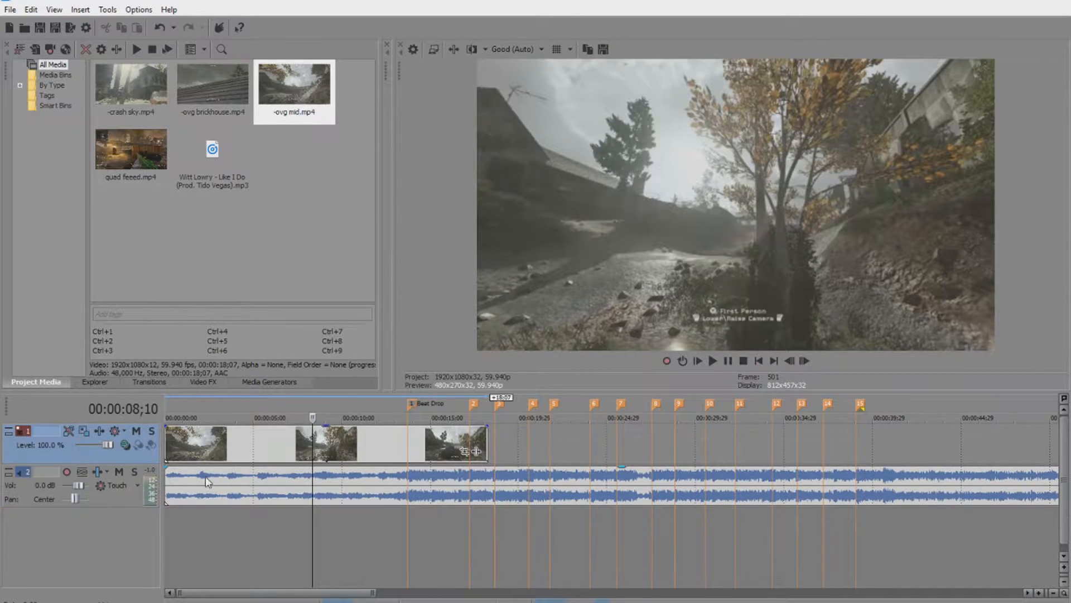
pyautogui.moveTo(346, 499); pyautogui.dragTo(334, 542)
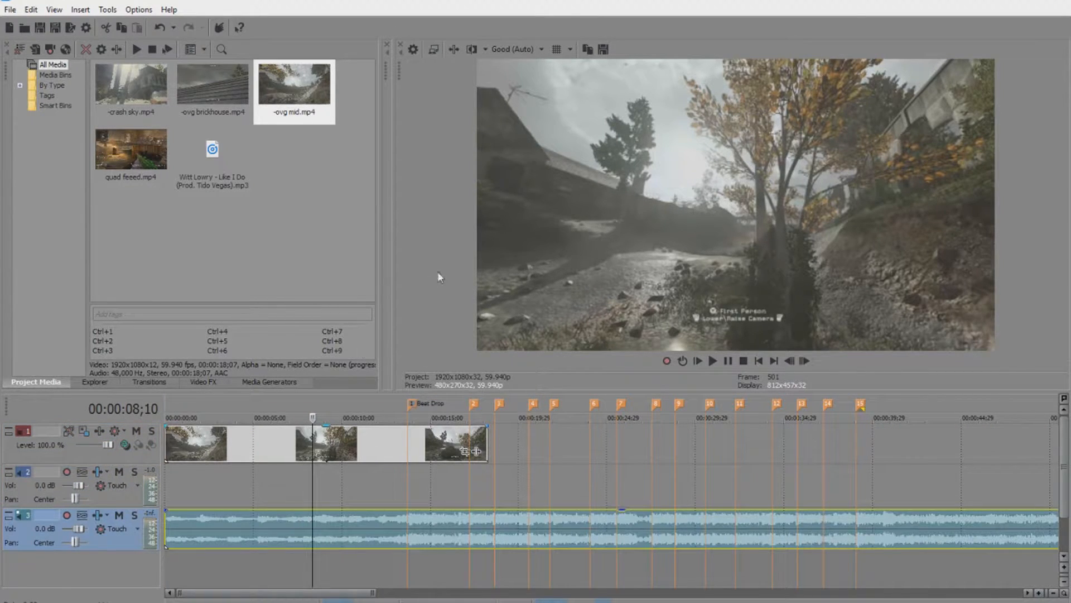
# Add the -ovg brickhouse and crash sky clips, delete their audio tracks, and join the main video track.
pyautogui.moveTo(212, 85); pyautogui.dragTo(503, 456)
pyautogui.click(464, 498)
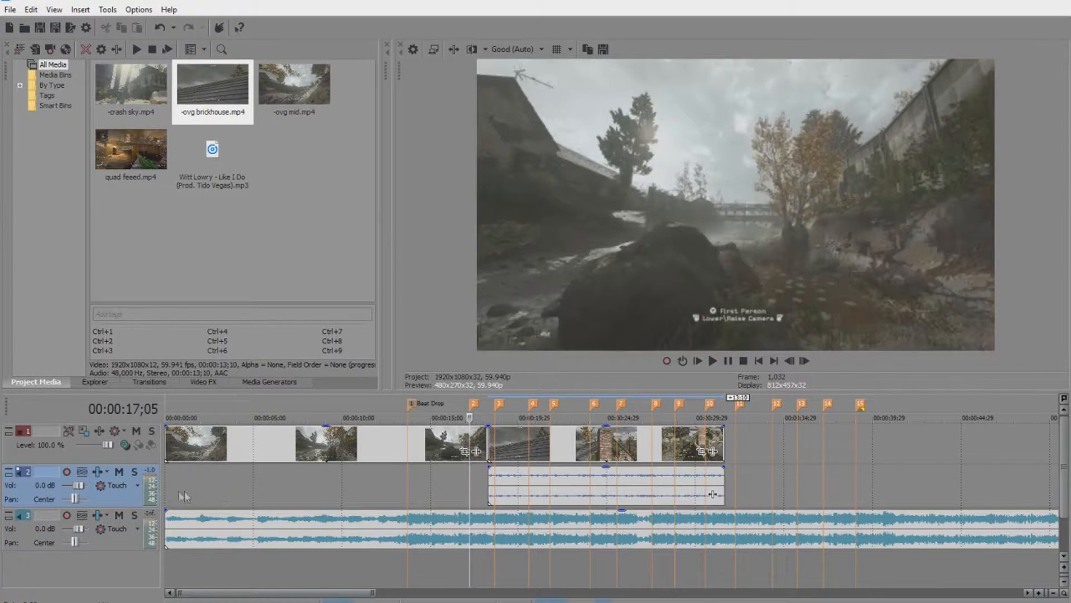
pyautogui.rightClick(111, 494)
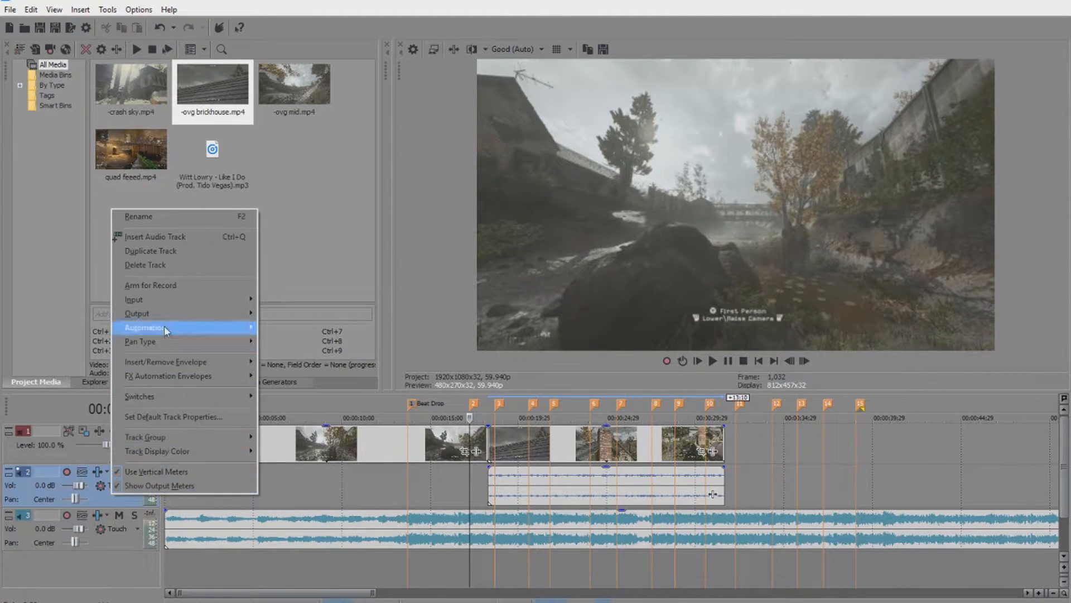
pyautogui.click(162, 269)
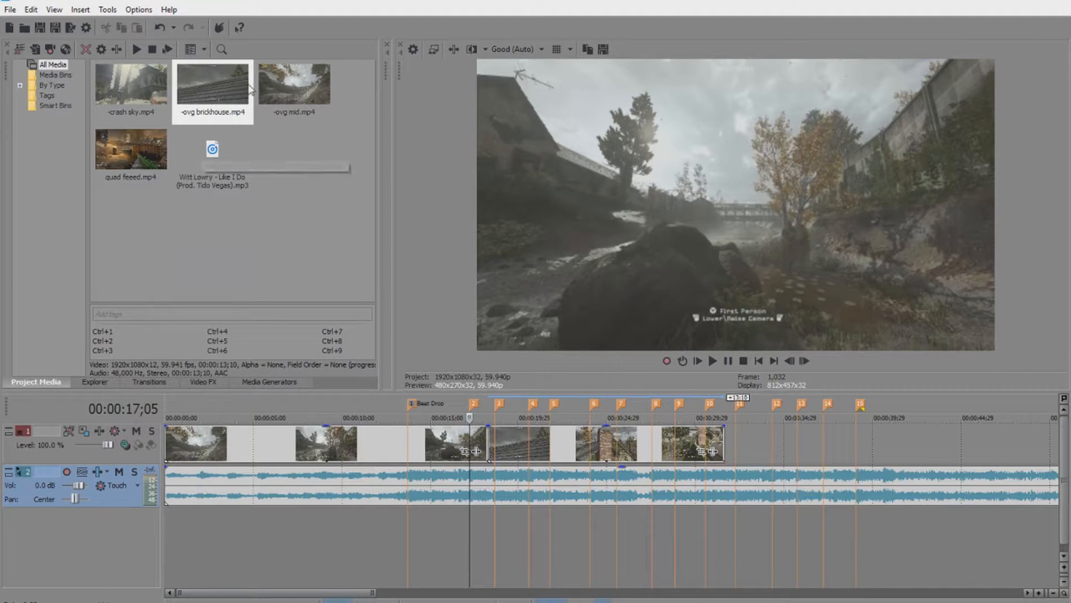
pyautogui.moveTo(166, 103); pyautogui.dragTo(261, 516)
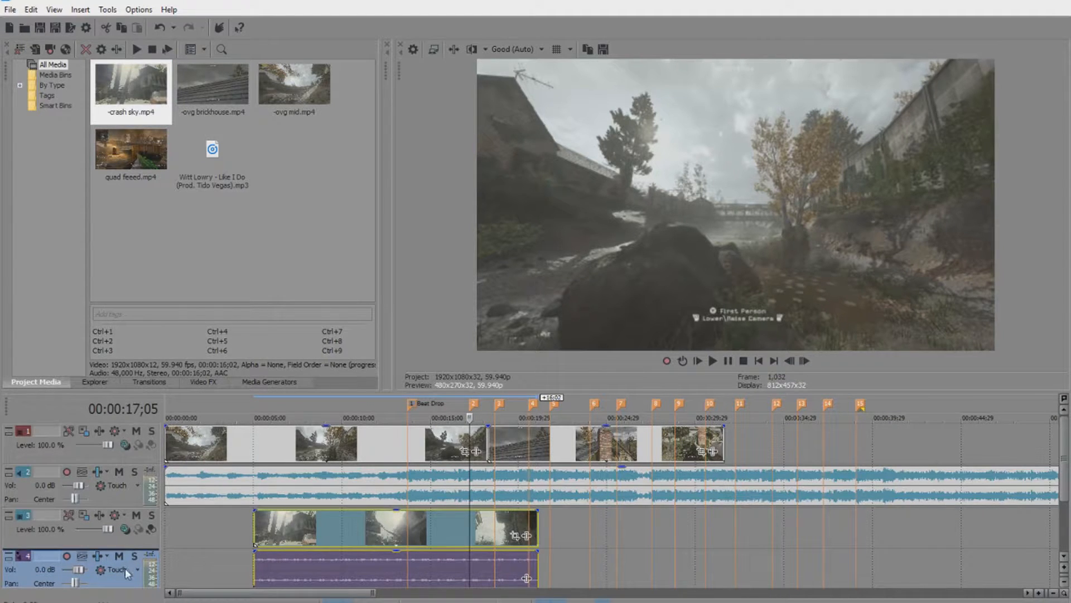
pyautogui.click(204, 580)
pyautogui.rightClick(101, 575)
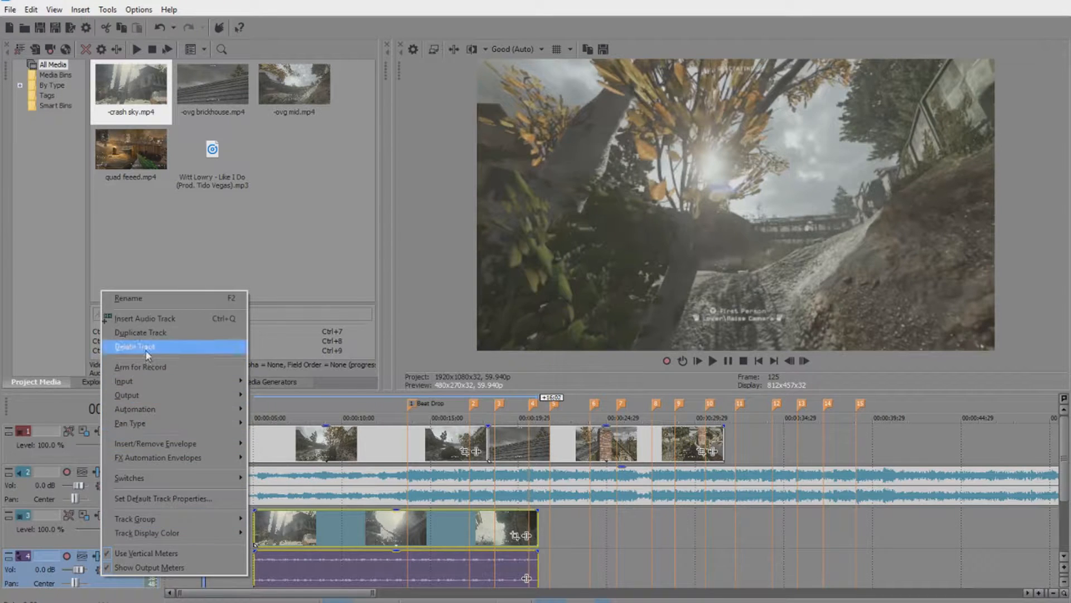
pyautogui.click(139, 345)
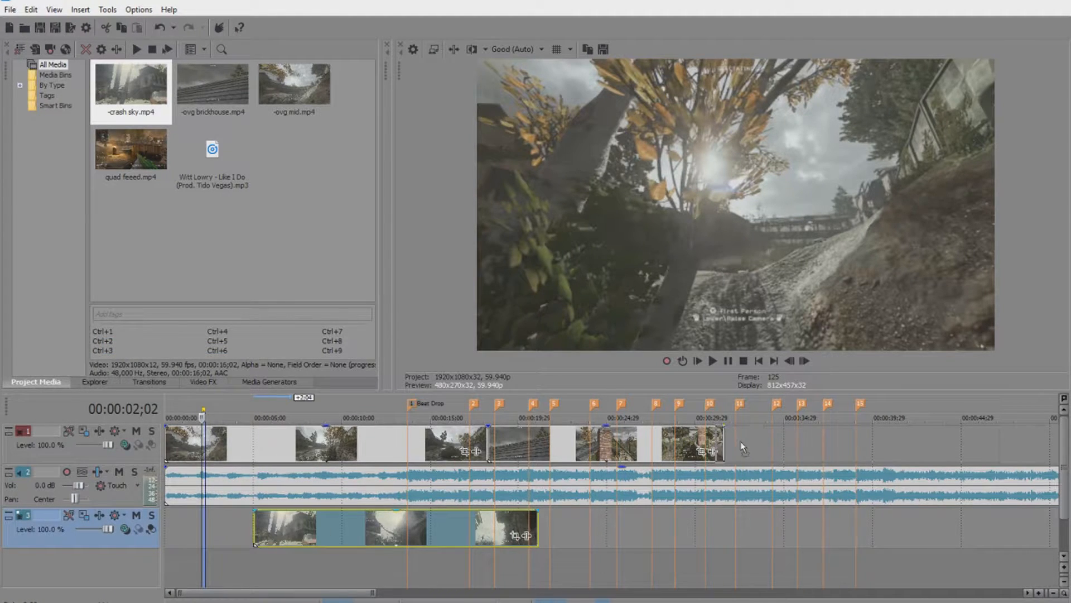
pyautogui.moveTo(745, 443); pyautogui.dragTo(752, 444)
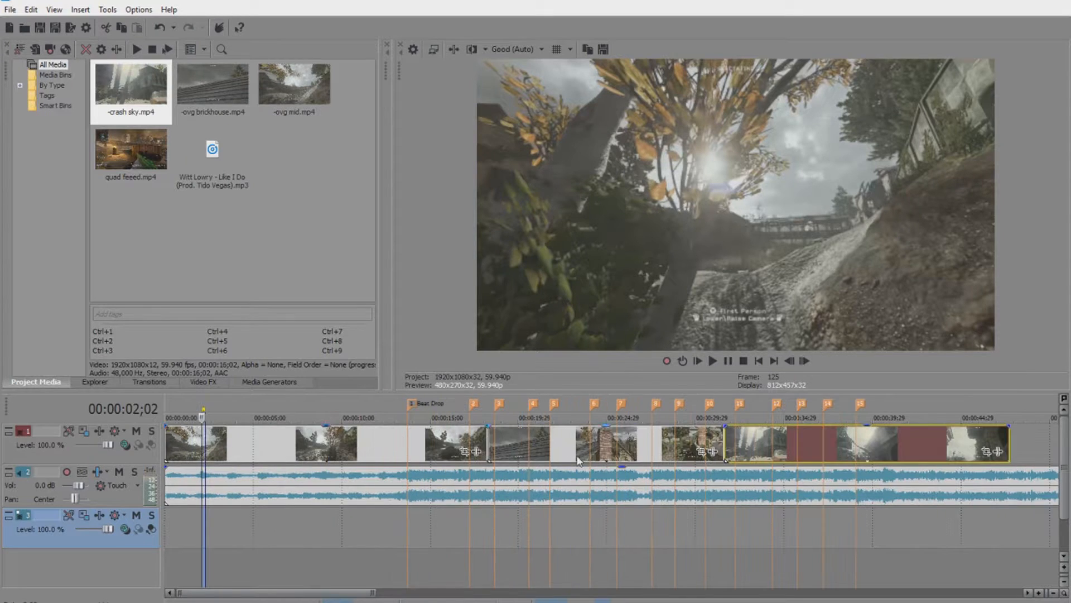
# Time-stretch, trim and slide the three clips end to end, reaching about 11 seconds.
pyautogui.click(486, 447)
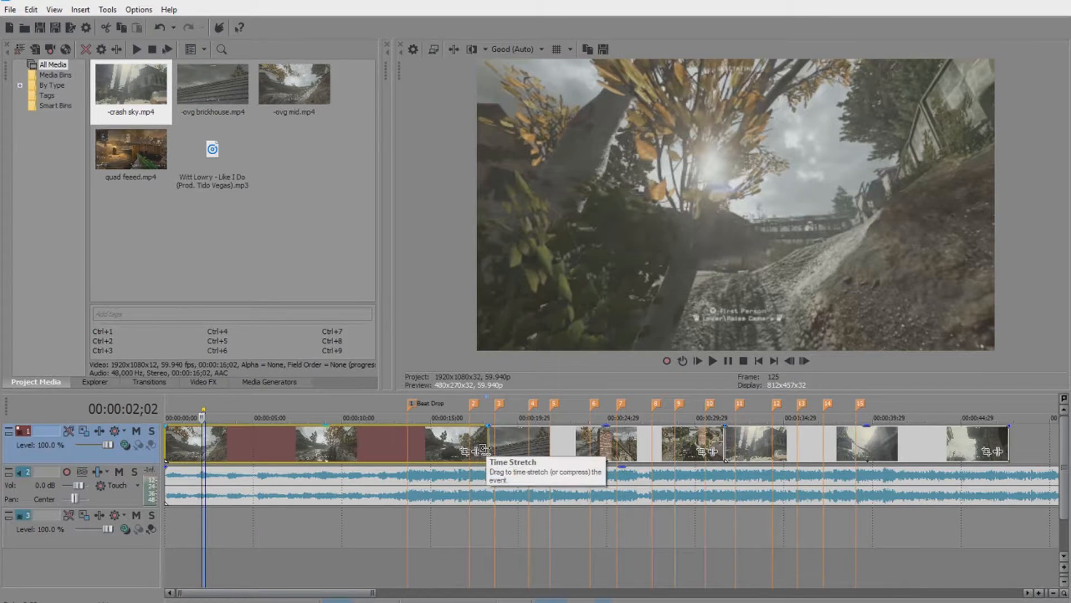
pyautogui.moveTo(482, 445); pyautogui.dragTo(445, 444)
pyautogui.moveTo(445, 448); pyautogui.dragTo(242, 448)
pyautogui.moveTo(539, 448); pyautogui.dragTo(291, 448)
pyautogui.moveTo(480, 444); pyautogui.dragTo(322, 448)
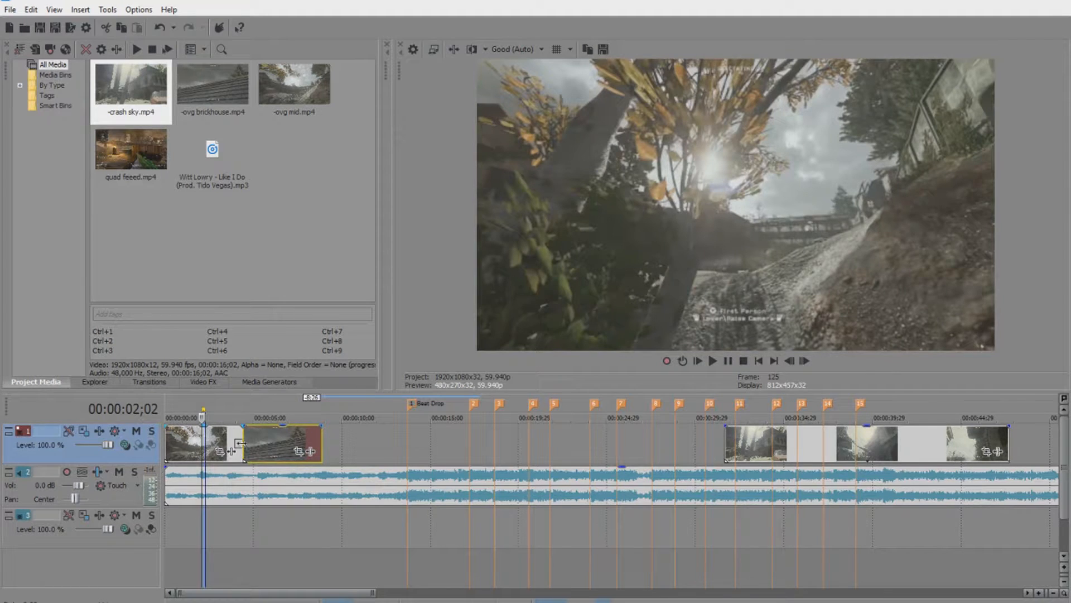
pyautogui.moveTo(244, 443); pyautogui.dragTo(226, 445)
pyautogui.moveTo(275, 447); pyautogui.dragTo(258, 448)
pyautogui.moveTo(829, 443); pyautogui.dragTo(409, 441)
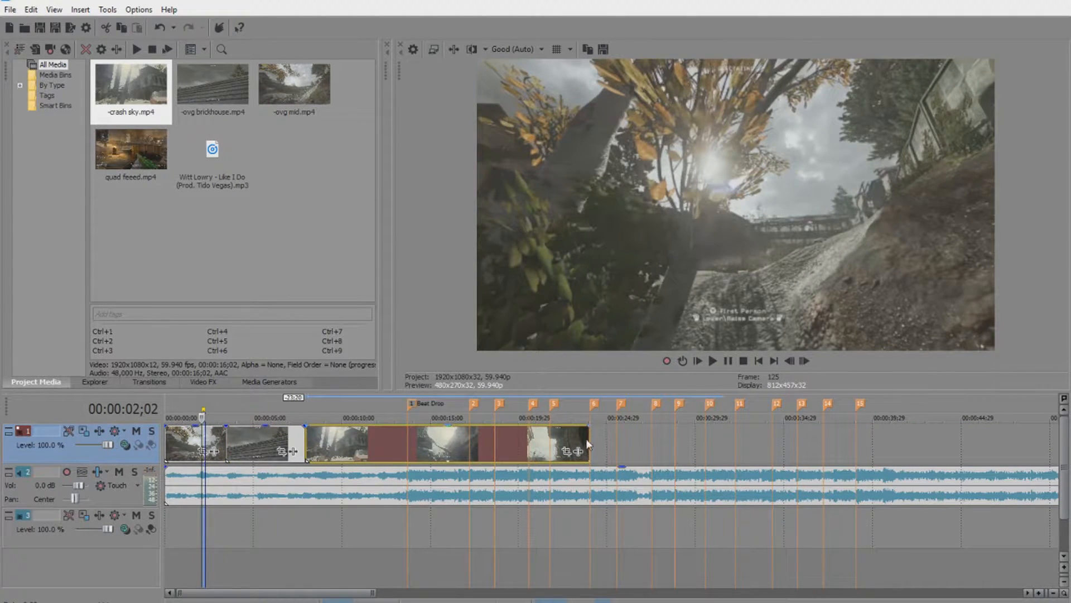
pyautogui.moveTo(586, 438); pyautogui.dragTo(365, 438)
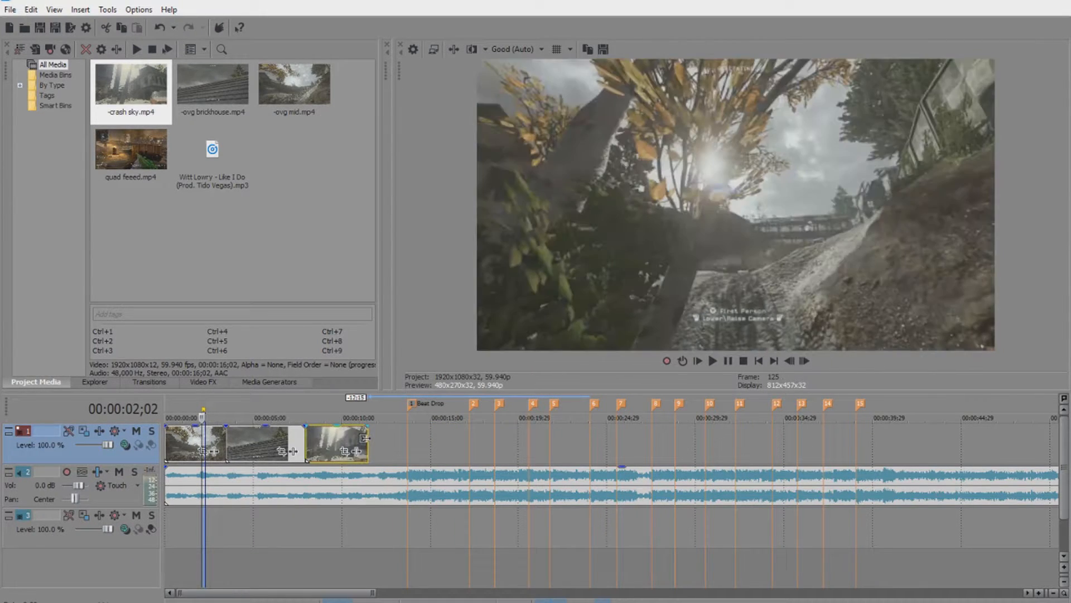
# Turn on Disable resample in the crash sky clip's properties.
pyautogui.rightClick(330, 442)
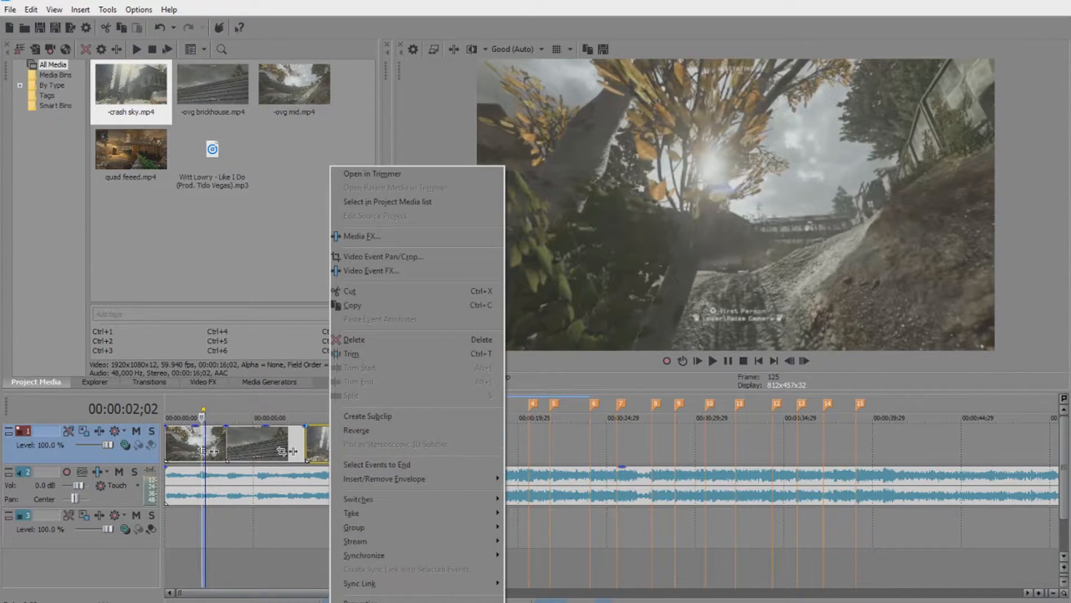
pyautogui.click(364, 582)
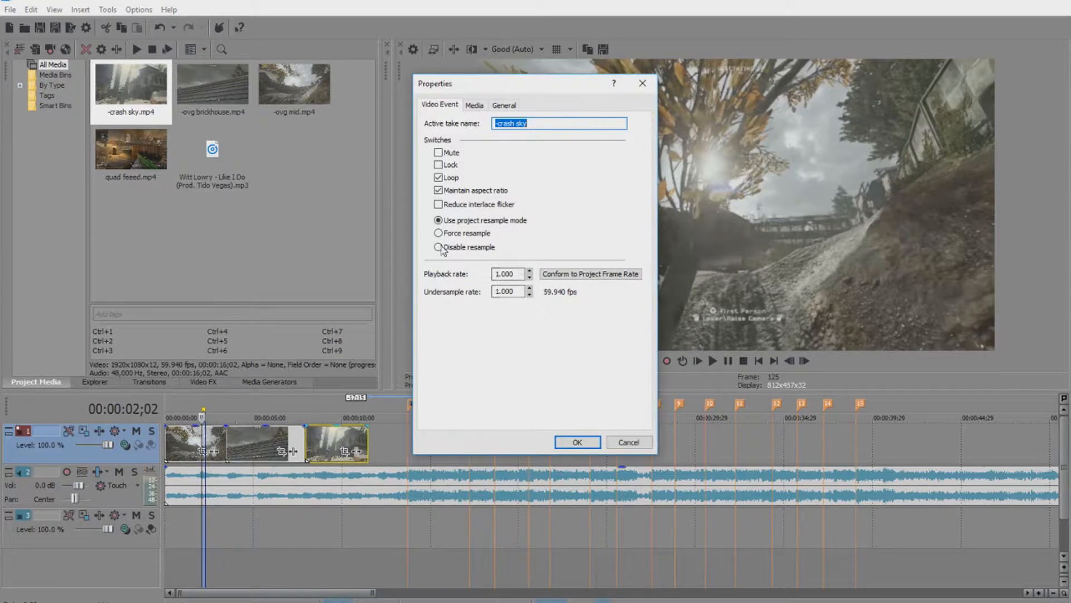
pyautogui.click(577, 442)
pyautogui.rightClick(339, 446)
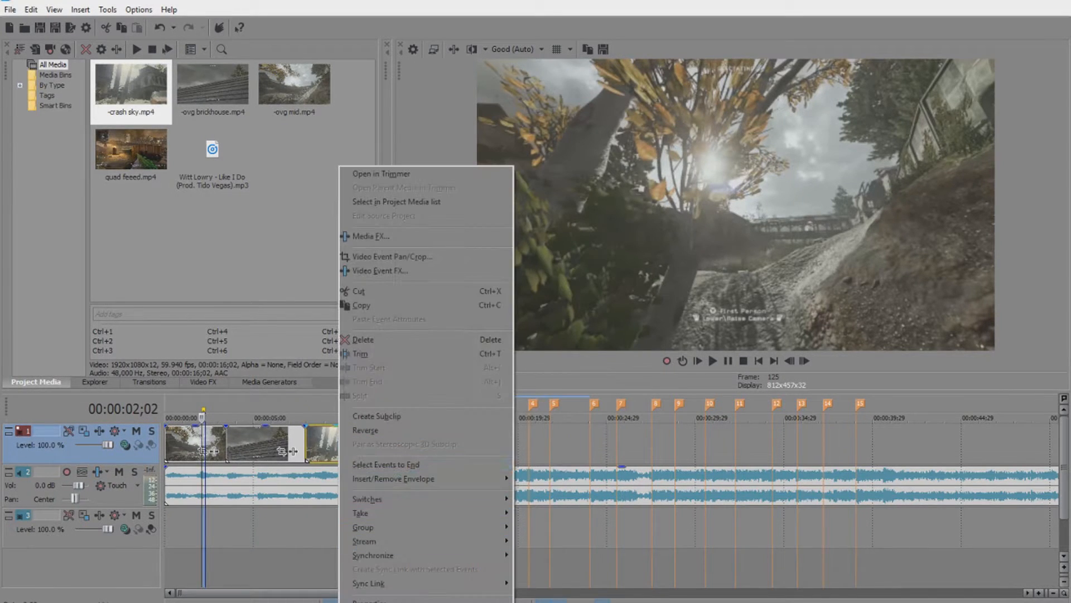
pyautogui.click(375, 600)
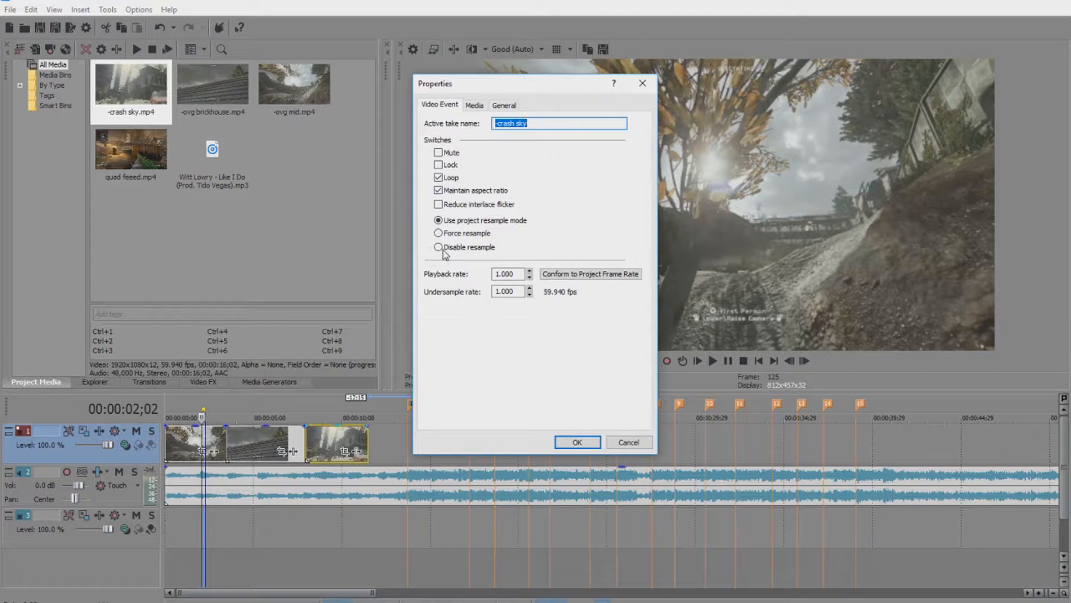
pyautogui.click(577, 441)
# Review the brickhouse and first clips' properties, then show the Media Generators list.
pyautogui.click(266, 445)
pyautogui.rightClick(265, 446)
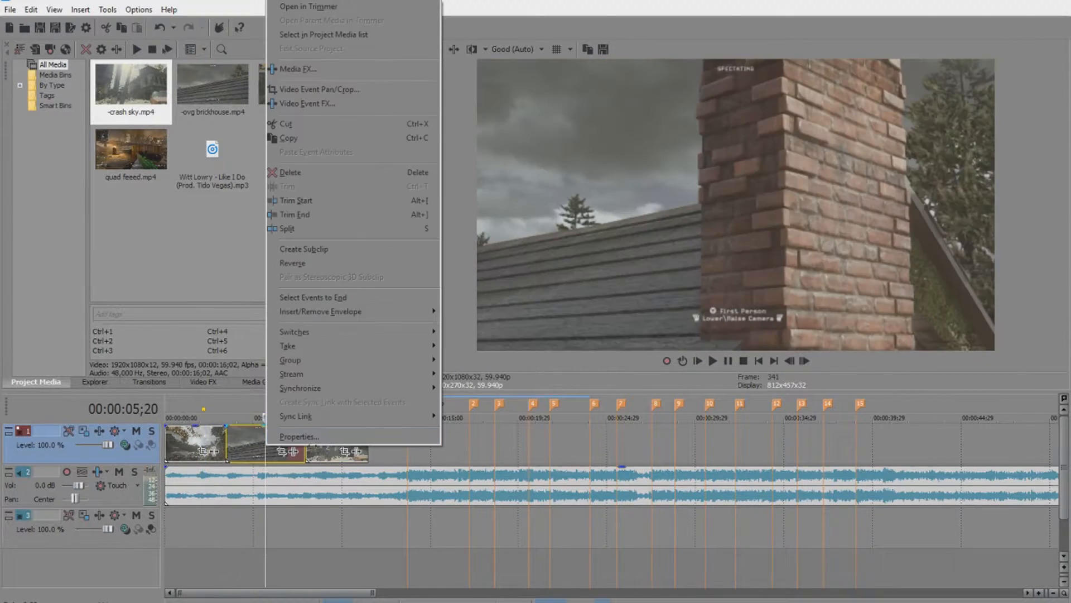
pyautogui.click(301, 437)
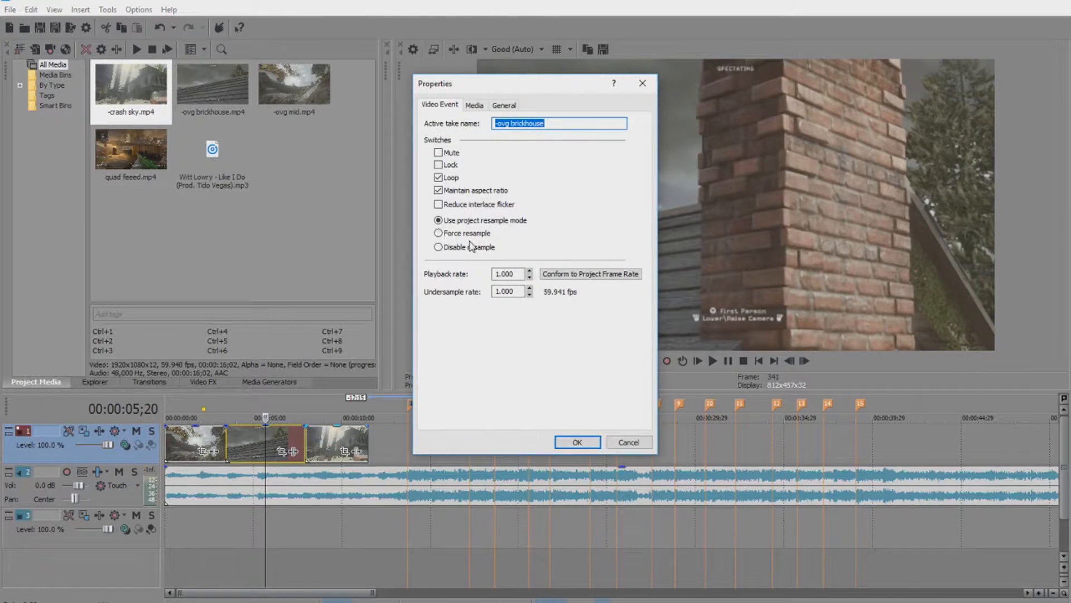
pyautogui.click(577, 442)
pyautogui.click(202, 445)
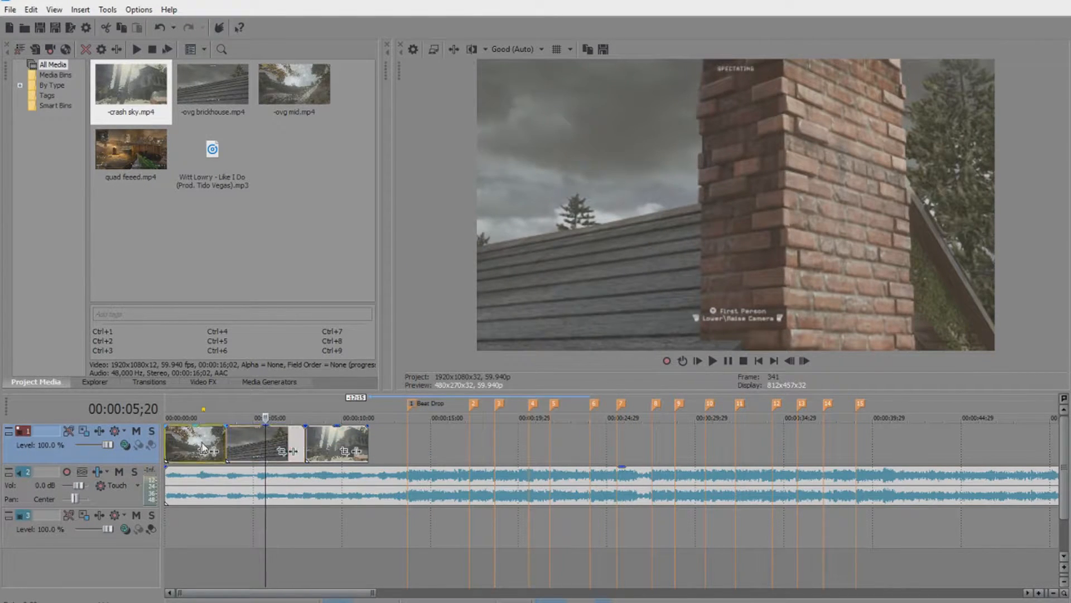
pyautogui.rightClick(202, 445)
pyautogui.click(244, 432)
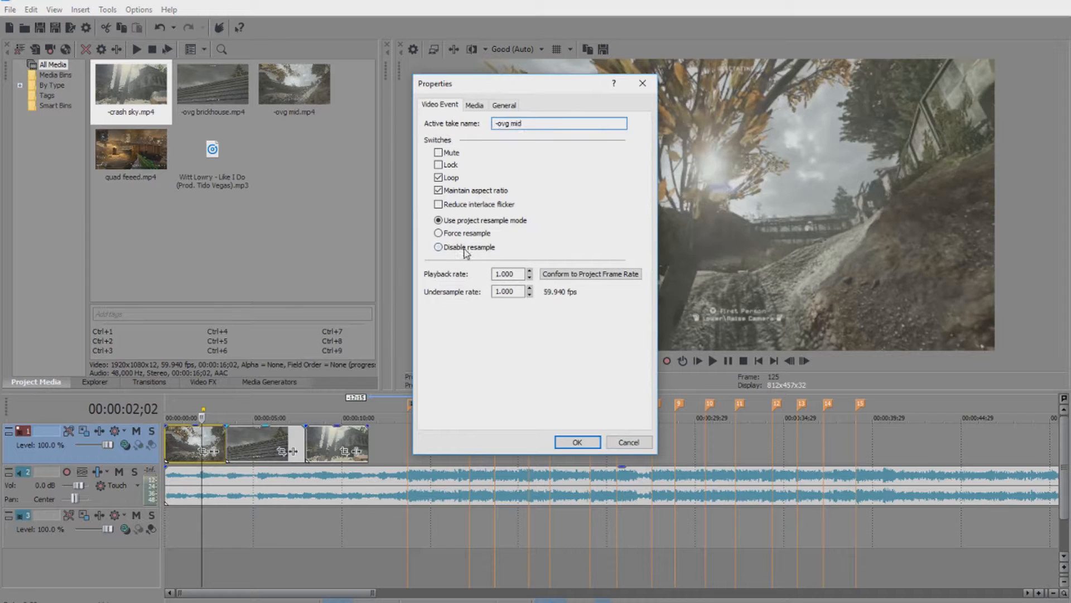
pyautogui.click(577, 443)
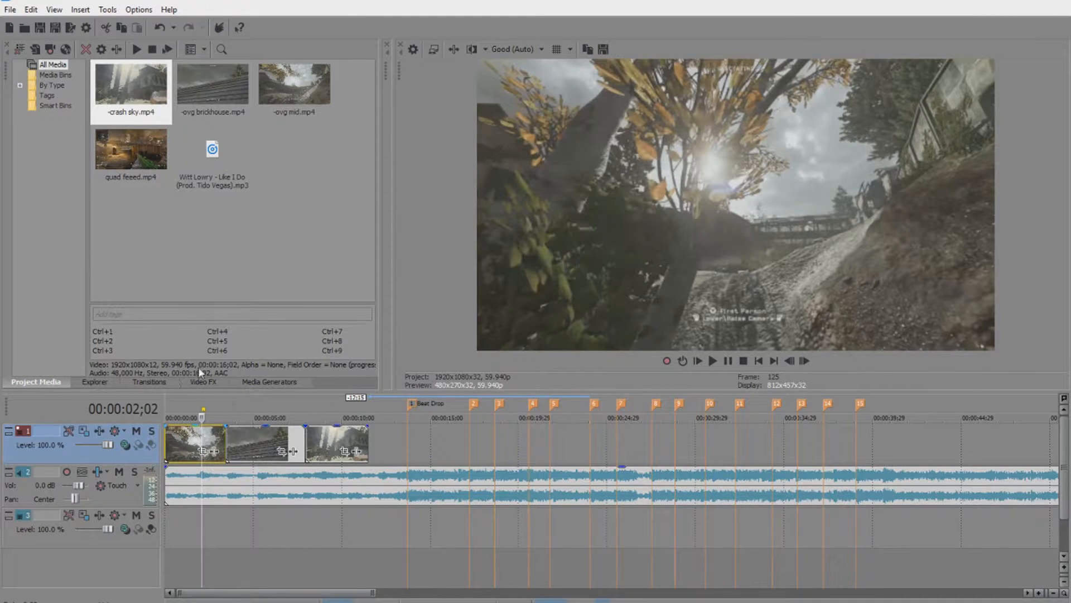
pyautogui.click(274, 382)
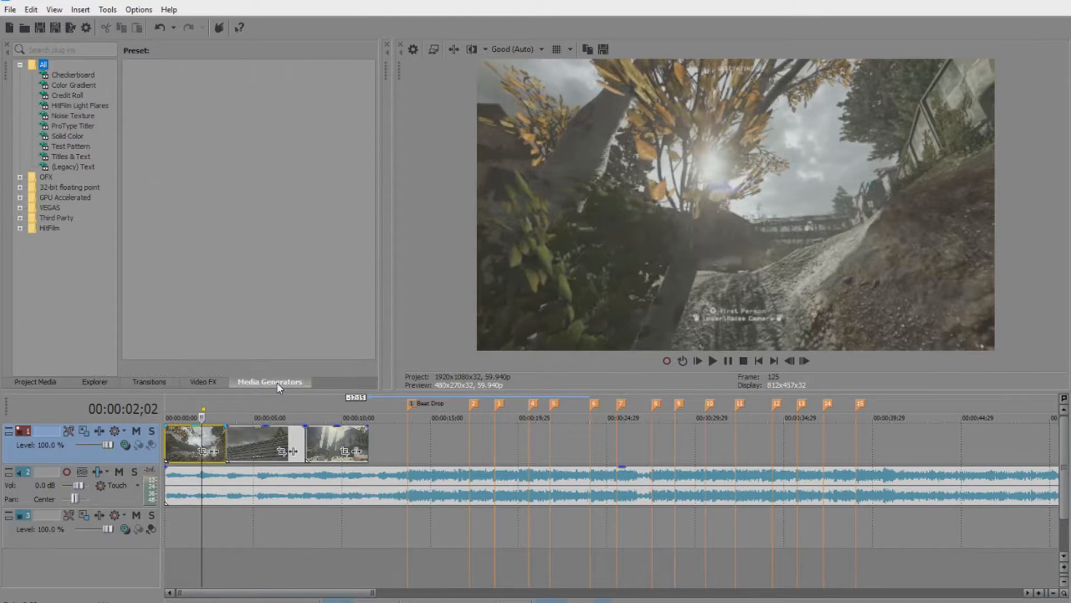
# Add a (Legacy) Text Default title on track 3 reading 'Dubzei'.
pyautogui.click(67, 167)
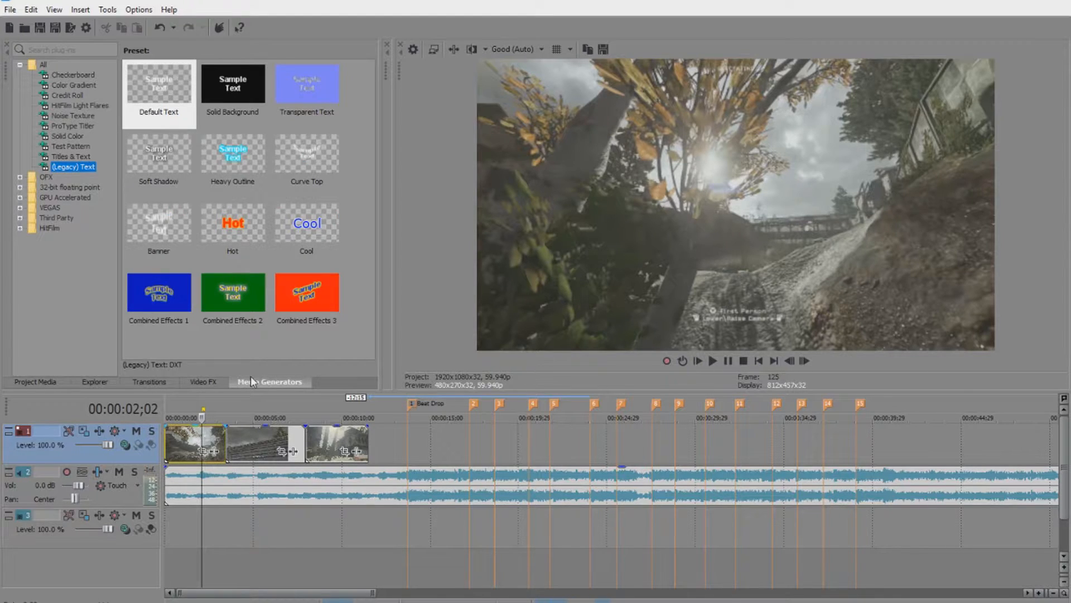
pyautogui.moveTo(132, 91); pyautogui.dragTo(299, 509)
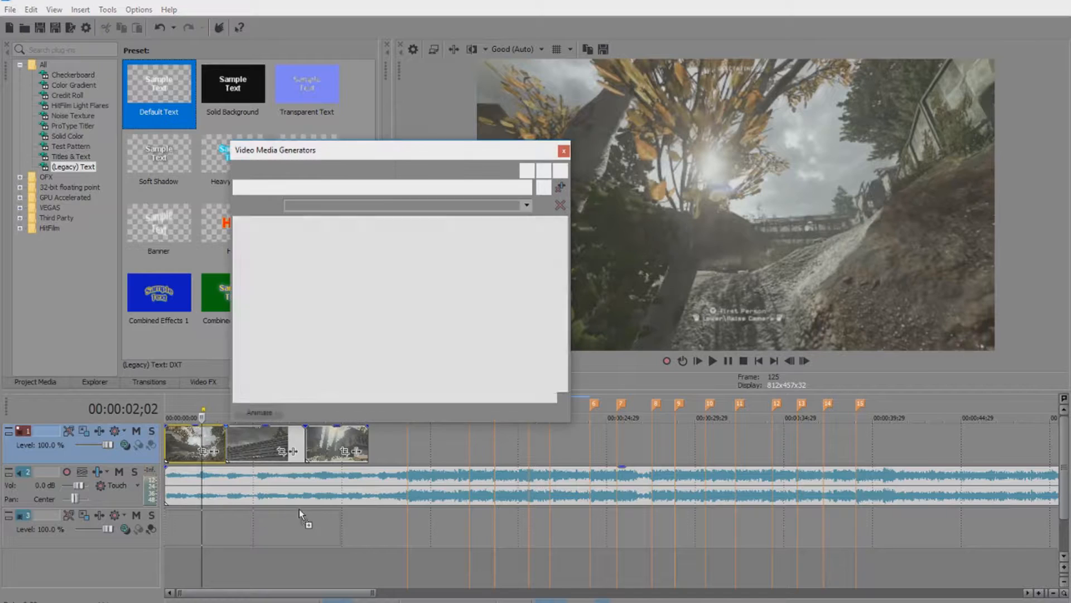
pyautogui.moveTo(279, 298); pyautogui.dragTo(541, 383)
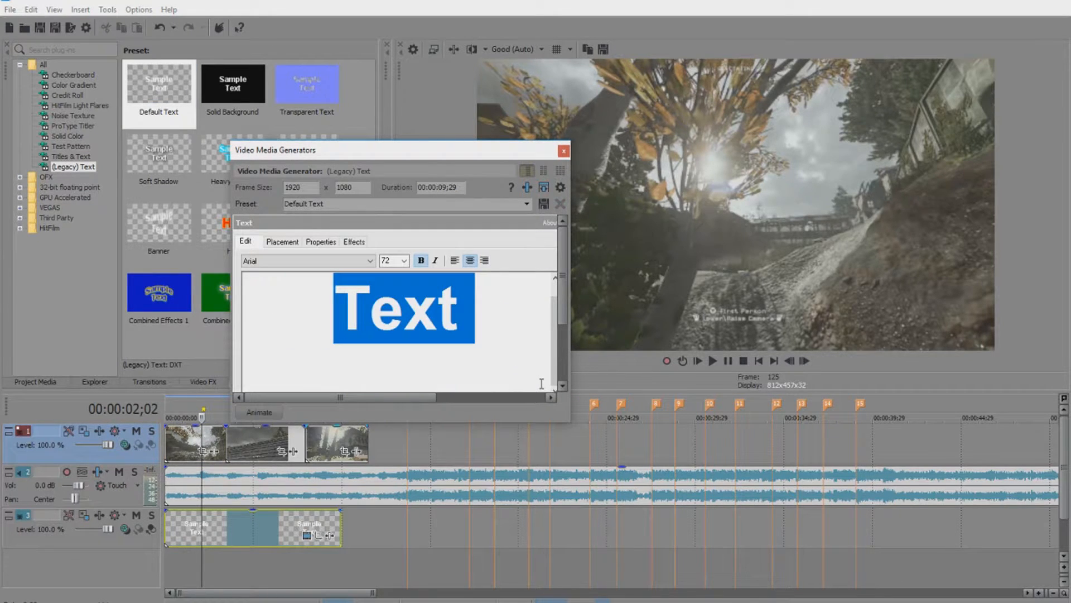
pyautogui.write('Dubzei')
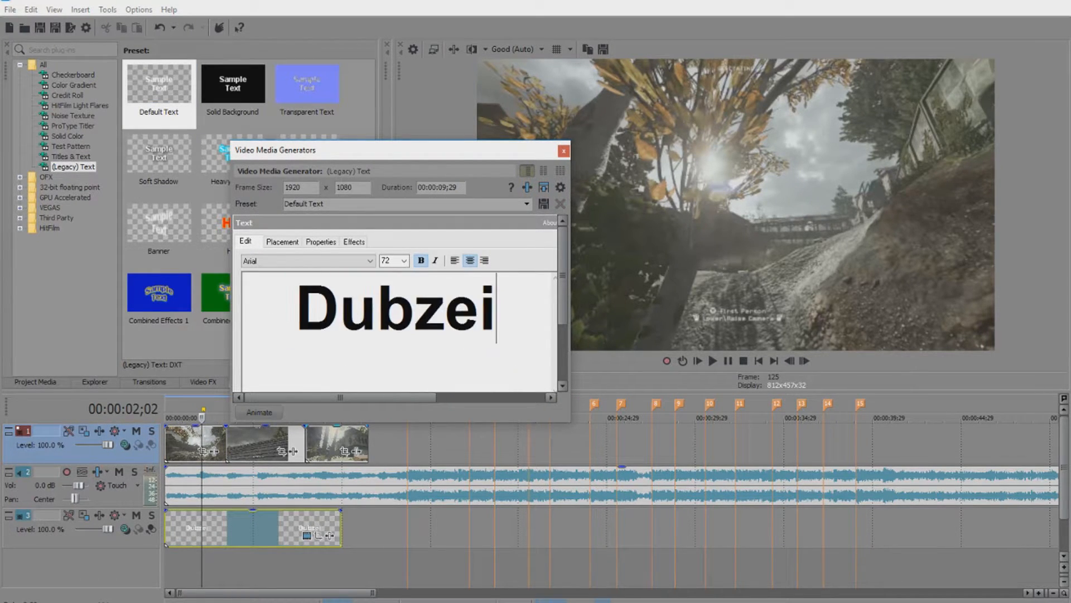
pyautogui.doubleClick(394, 311)
pyautogui.click(329, 261)
pyautogui.scroll(-4, 304, 346)
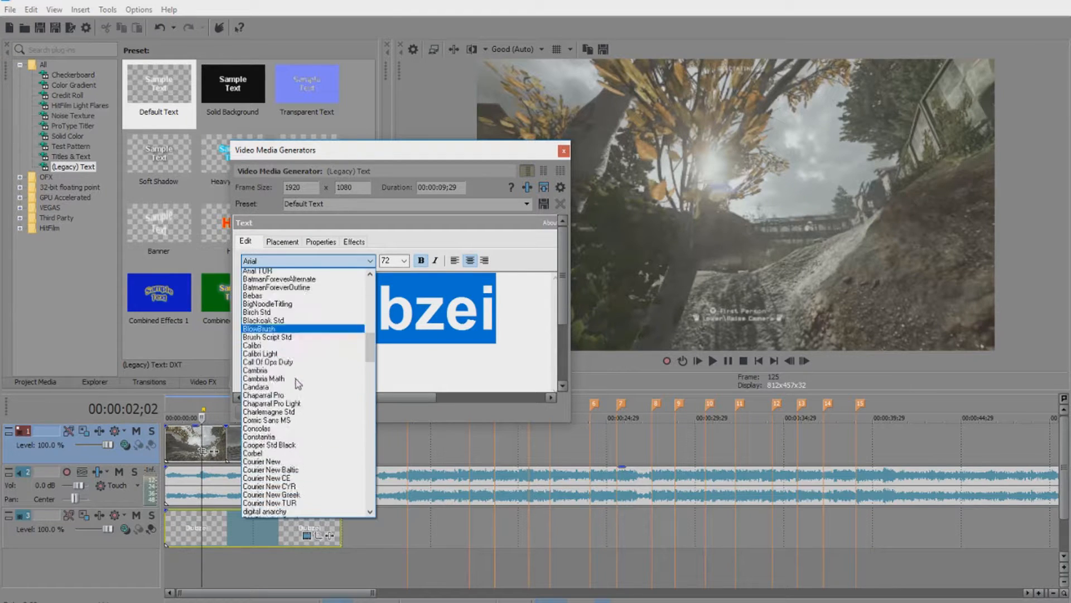
pyautogui.scroll(-3, 290, 340)
pyautogui.scroll(4, 278, 465)
pyautogui.scroll(8, 288, 443)
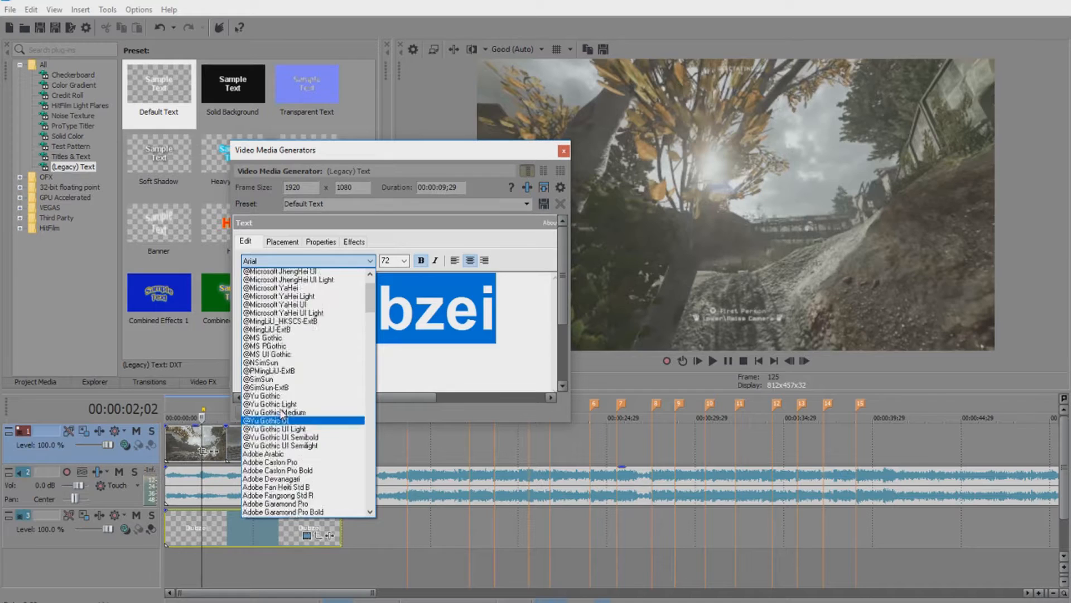
pyautogui.click(295, 272)
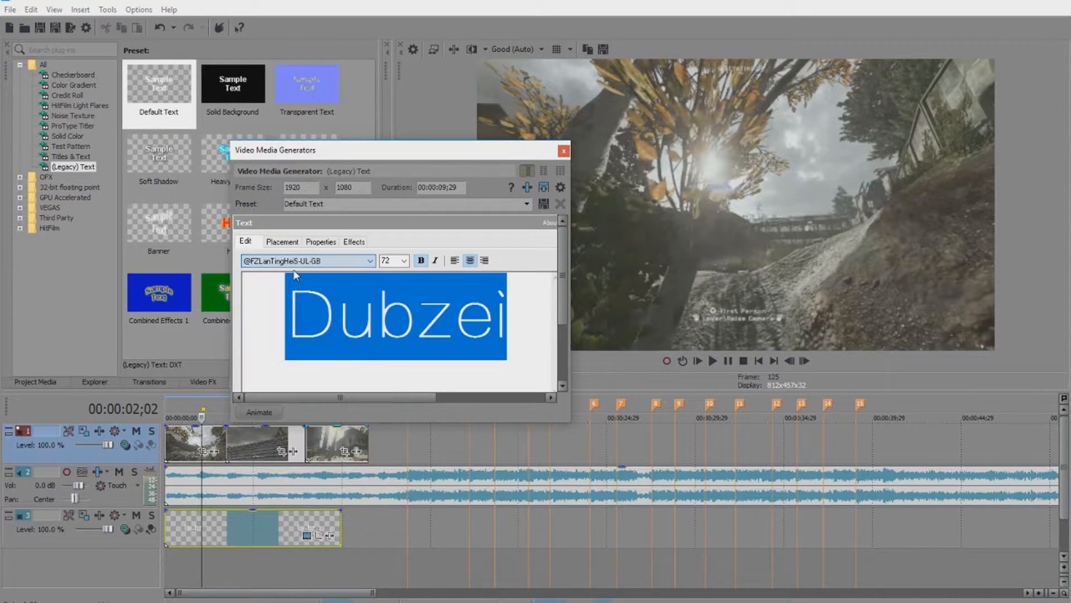
pyautogui.click(404, 261)
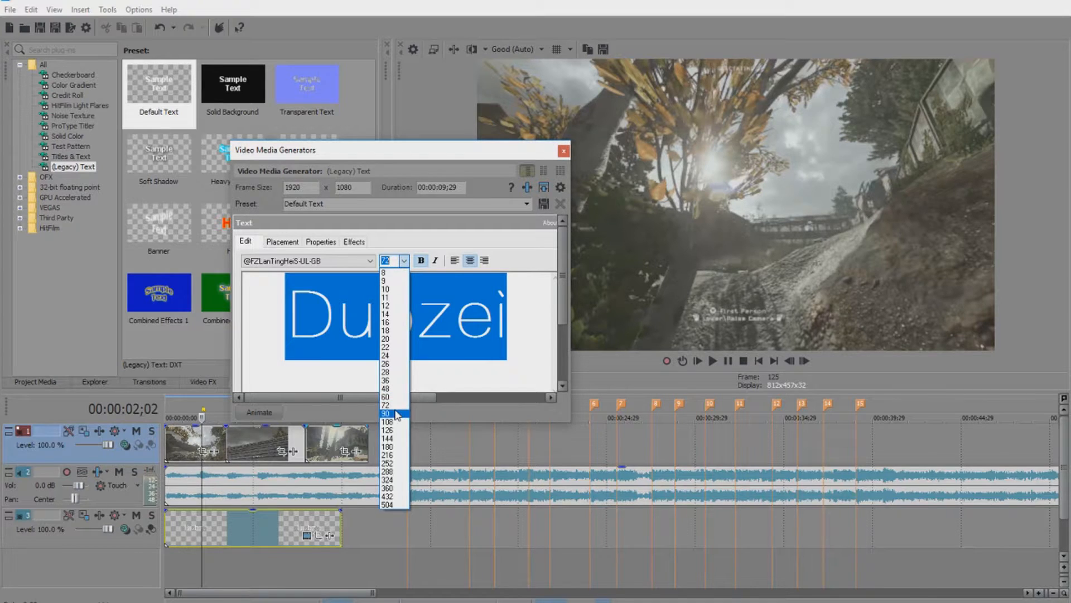
pyautogui.click(397, 415)
pyautogui.click(564, 151)
# Move the title track to the top and shorten the title event.
pyautogui.moveTo(114, 543); pyautogui.dragTo(148, 461)
pyautogui.moveTo(342, 443); pyautogui.dragTo(227, 450)
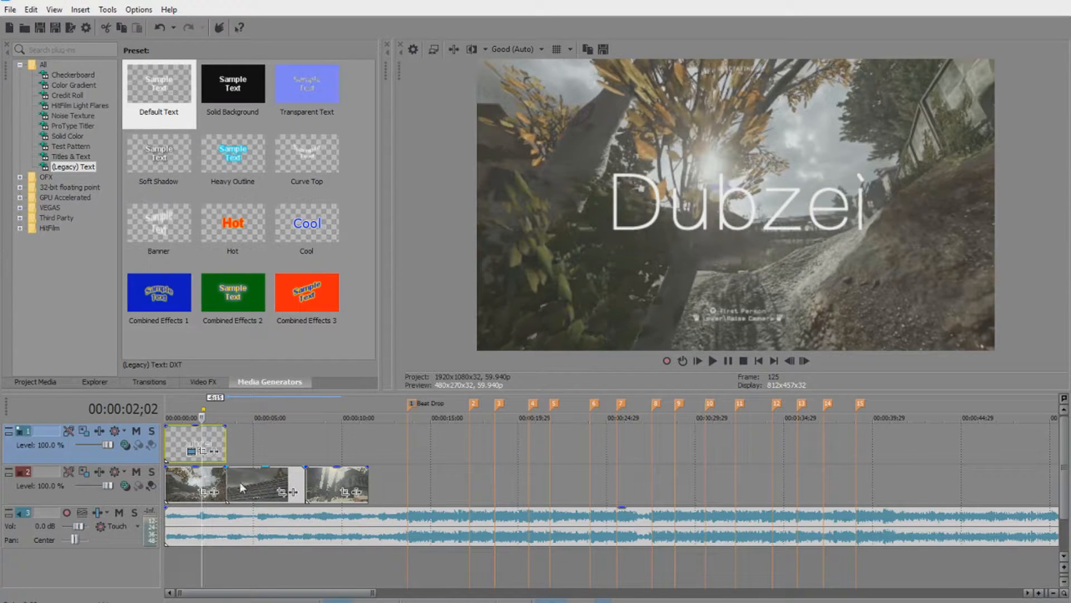
pyautogui.scroll(5, 242, 488)
# Overlap the next clip for a crossfade, shorten the title events, and preview the edit.
pyautogui.moveTo(662, 484); pyautogui.dragTo(611, 485)
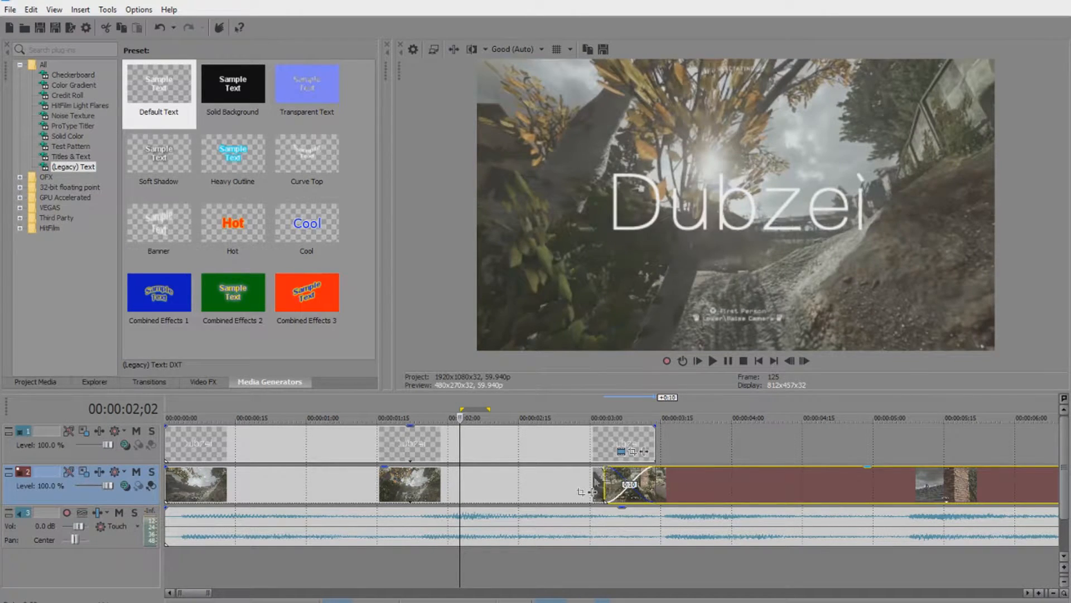
pyautogui.click(585, 489)
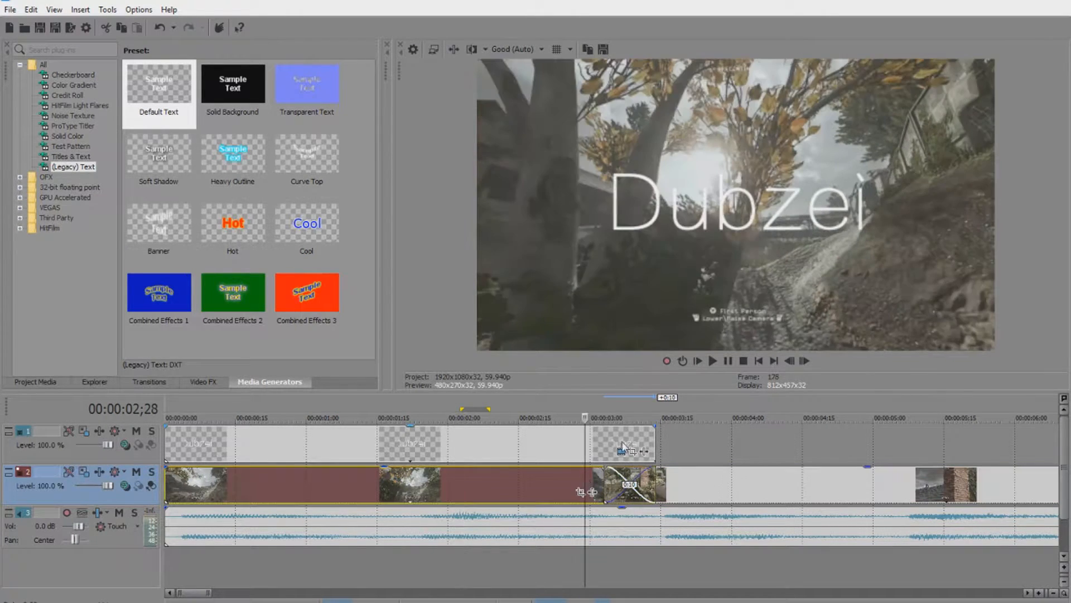
pyautogui.moveTo(652, 449); pyautogui.dragTo(629, 441)
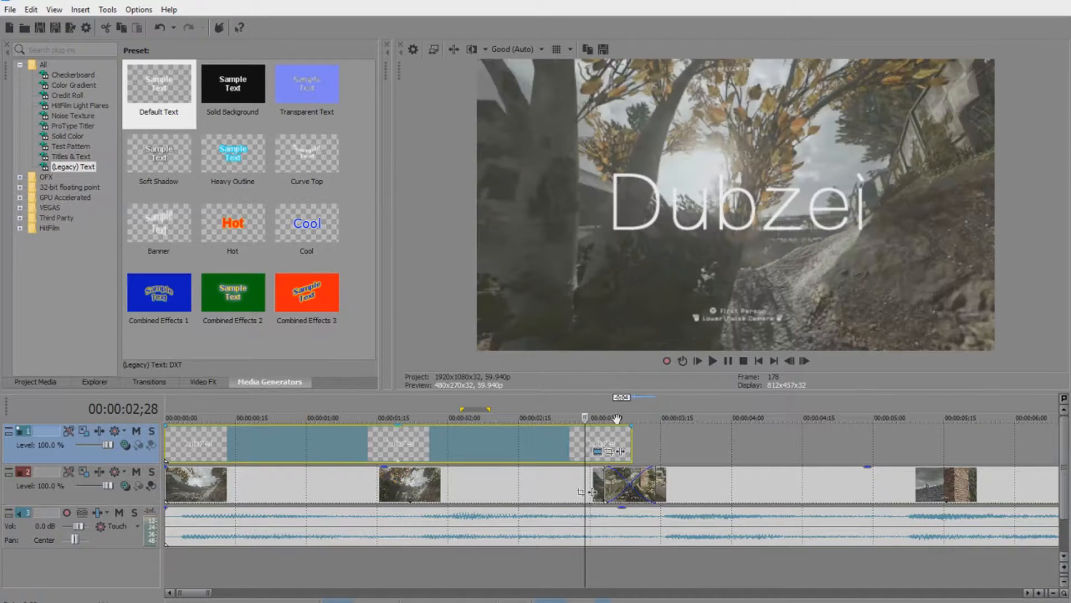
pyautogui.click(712, 361)
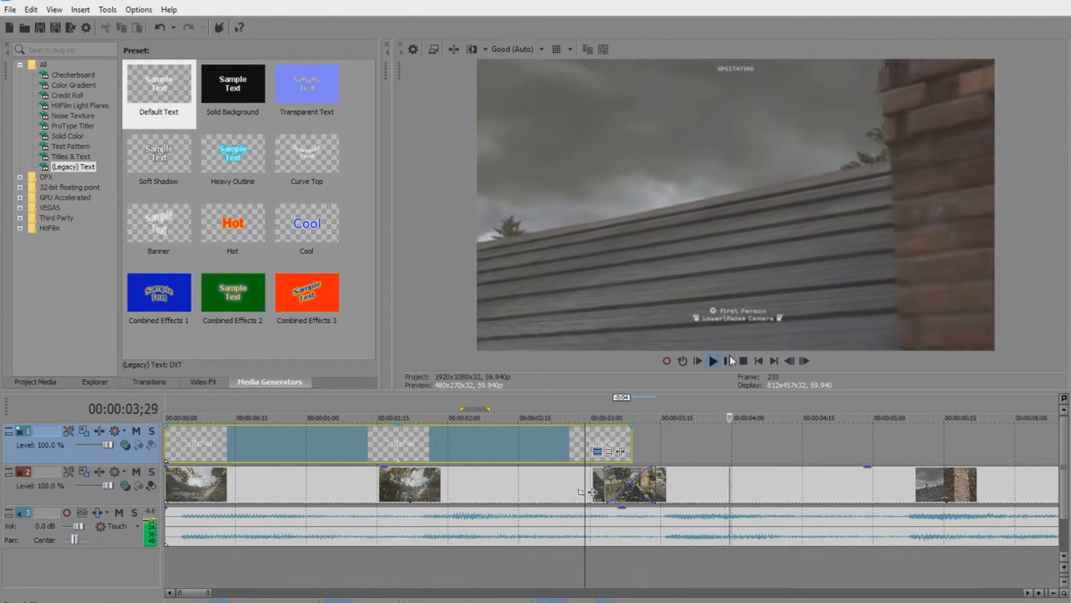
pyautogui.click(560, 458)
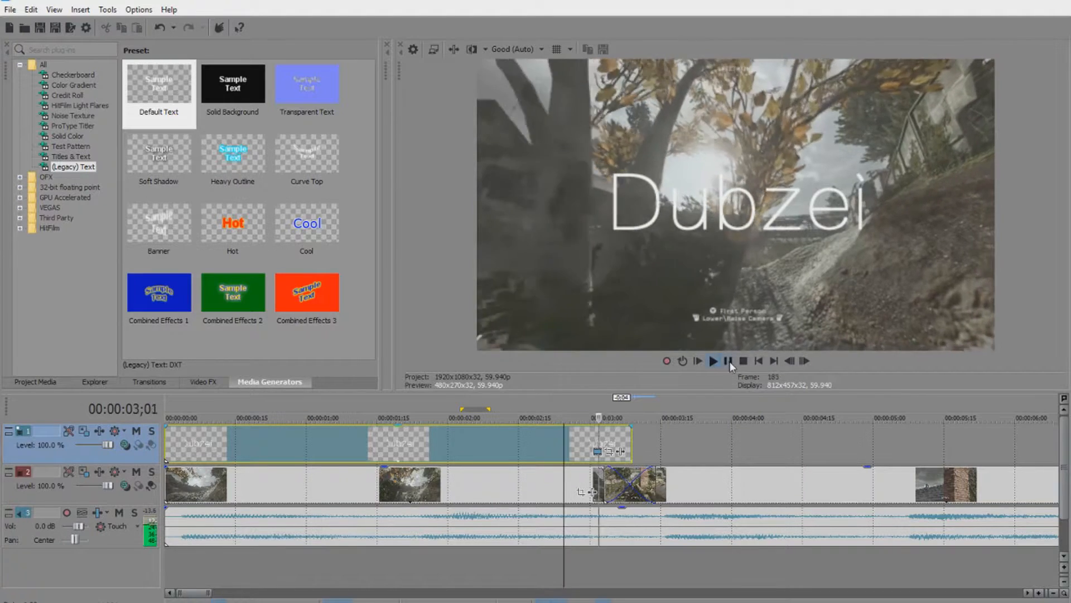
# Slide the crossfading clip further left and replay it from the Dubzei title at 02;22.
pyautogui.moveTo(592, 492); pyautogui.dragTo(545, 491)
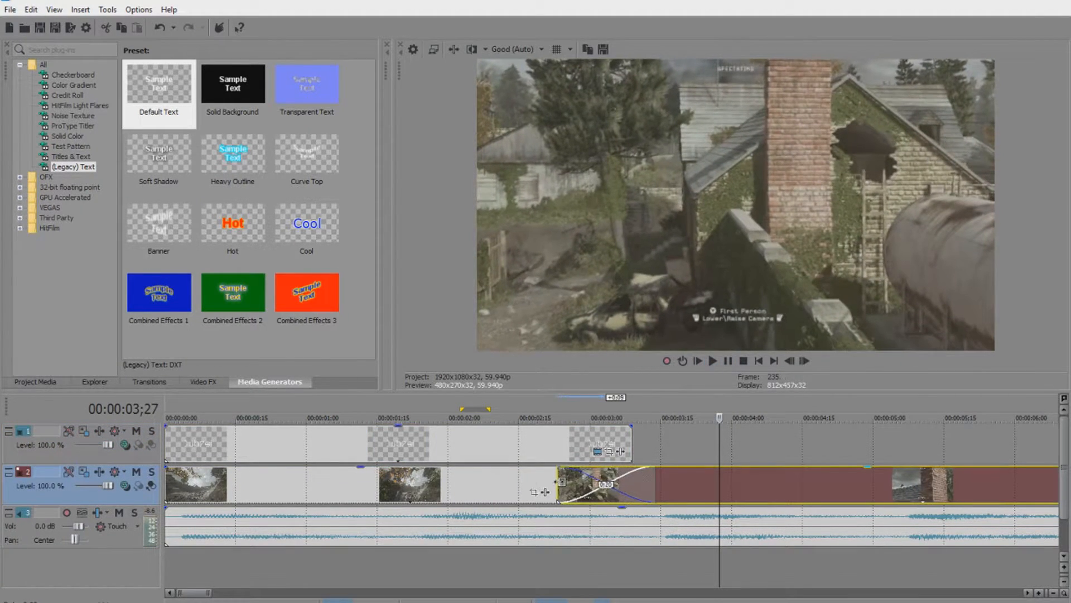
pyautogui.click(527, 481)
pyautogui.click(712, 361)
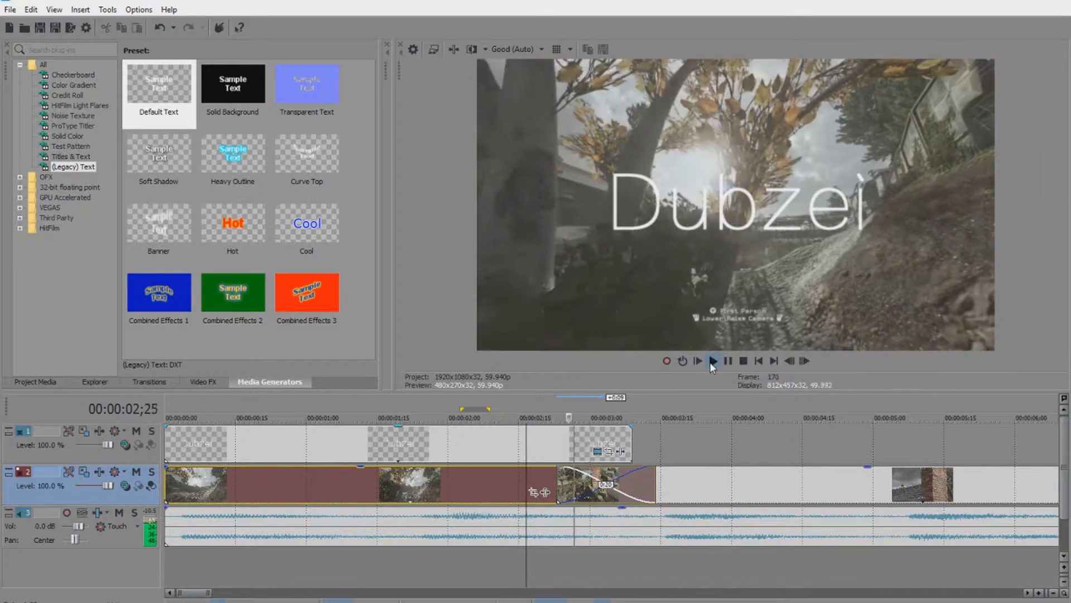
pyautogui.click(730, 364)
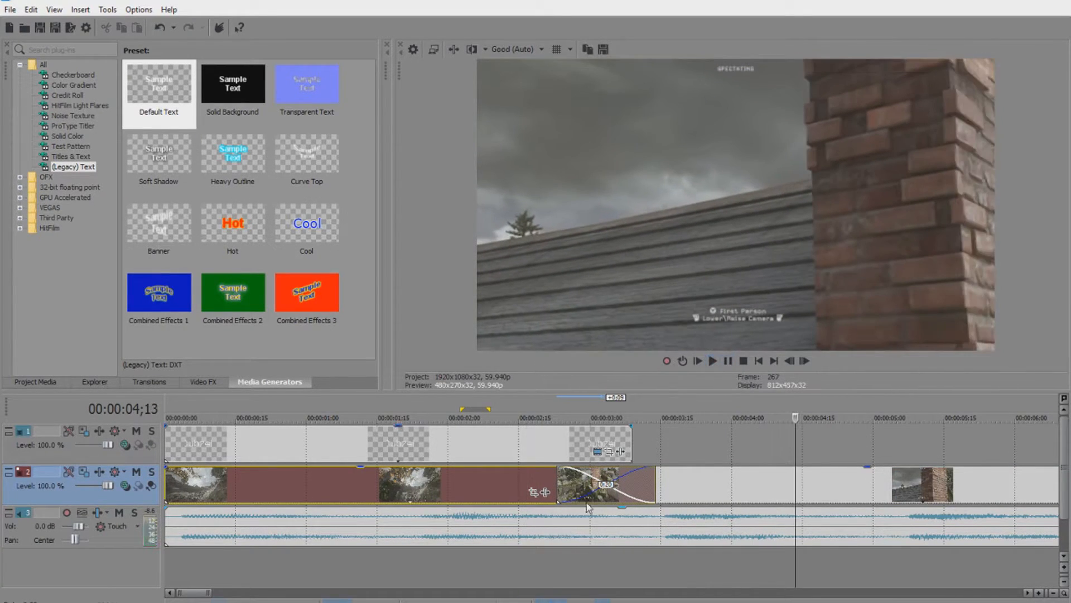
pyautogui.click(555, 491)
pyautogui.click(713, 361)
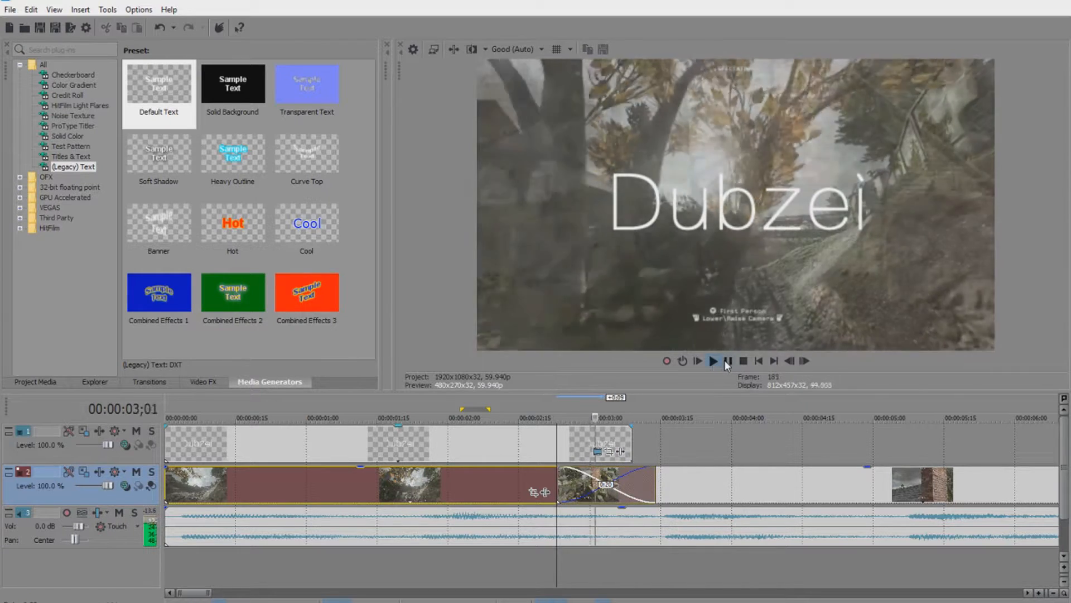
pyautogui.click(727, 361)
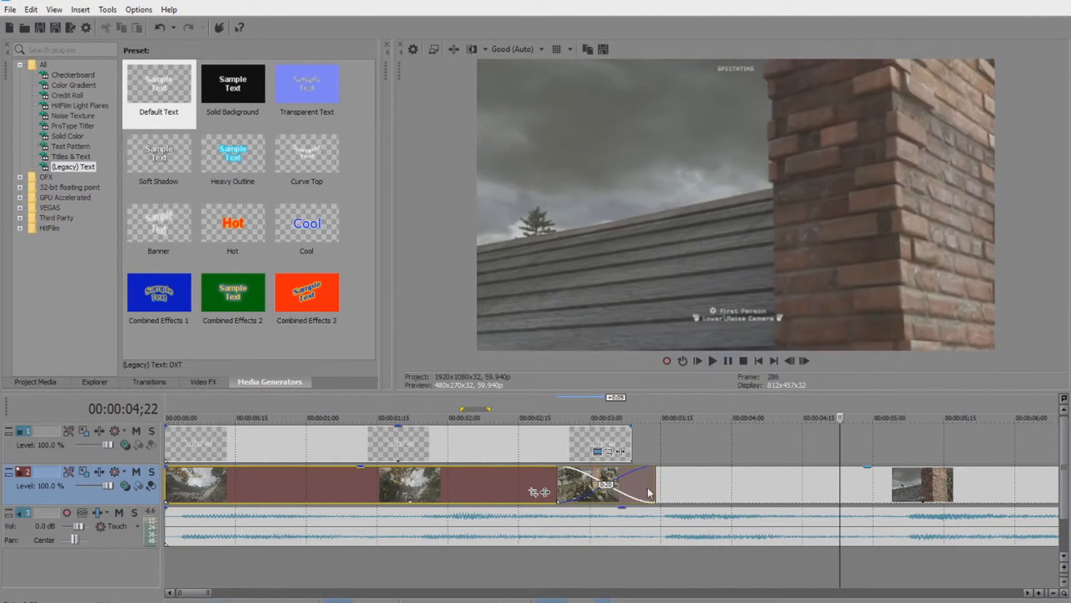
# Fine-tune the clip edge at the crossfade and play the revised transition.
pyautogui.moveTo(653, 476)
pyautogui.mouseDown()
pyautogui.moveTo(557, 485)
pyautogui.moveTo(635, 479)
pyautogui.mouseUp()
pyautogui.click(547, 482)
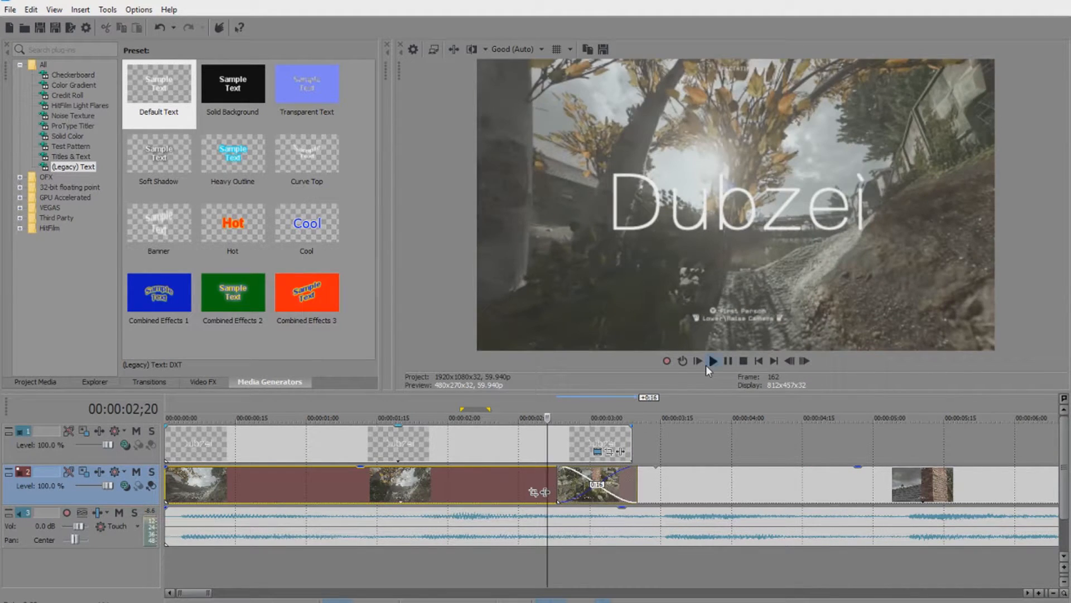
pyautogui.click(706, 364)
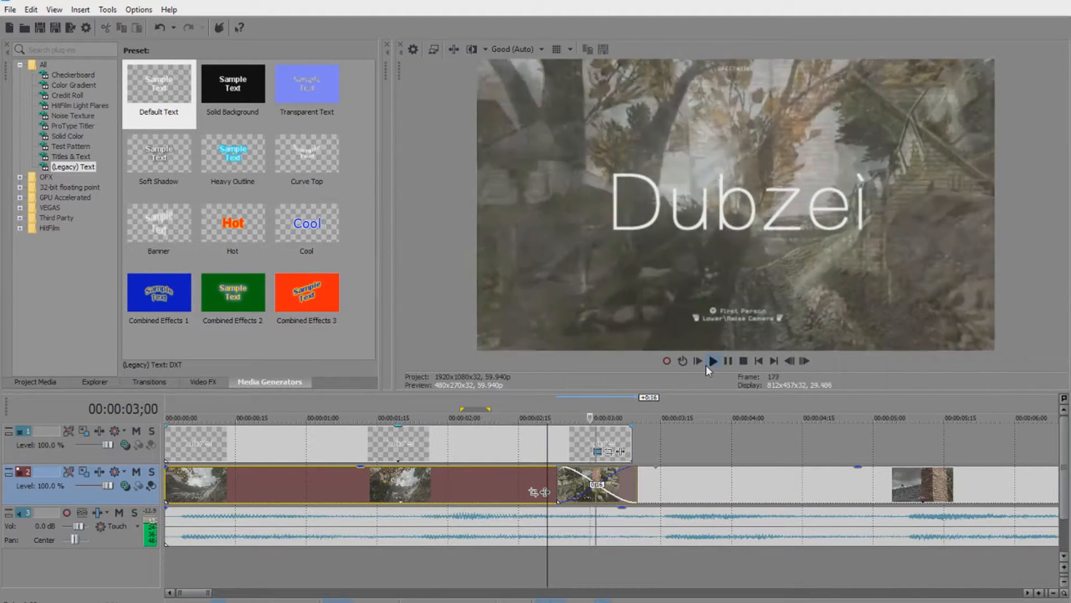
pyautogui.click(729, 360)
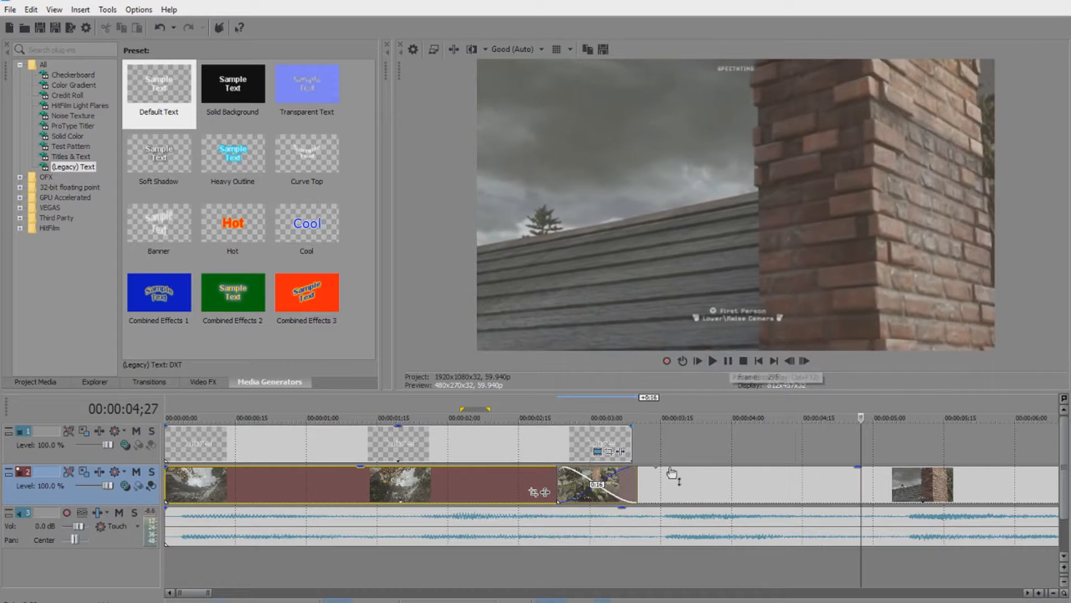
pyautogui.scroll(-4, 281, 558)
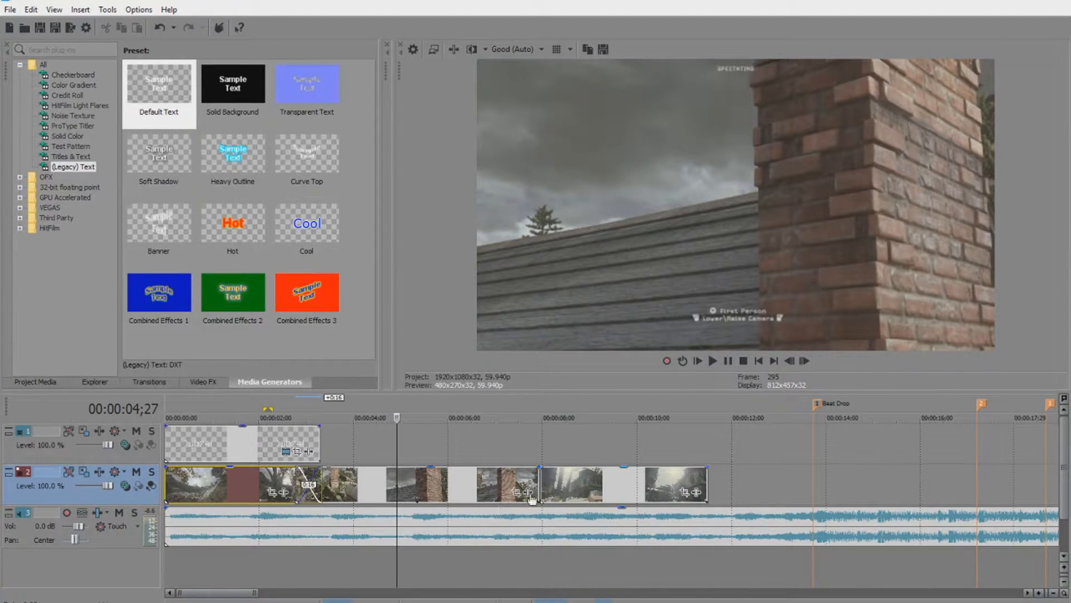
pyautogui.scroll(4, 318, 441)
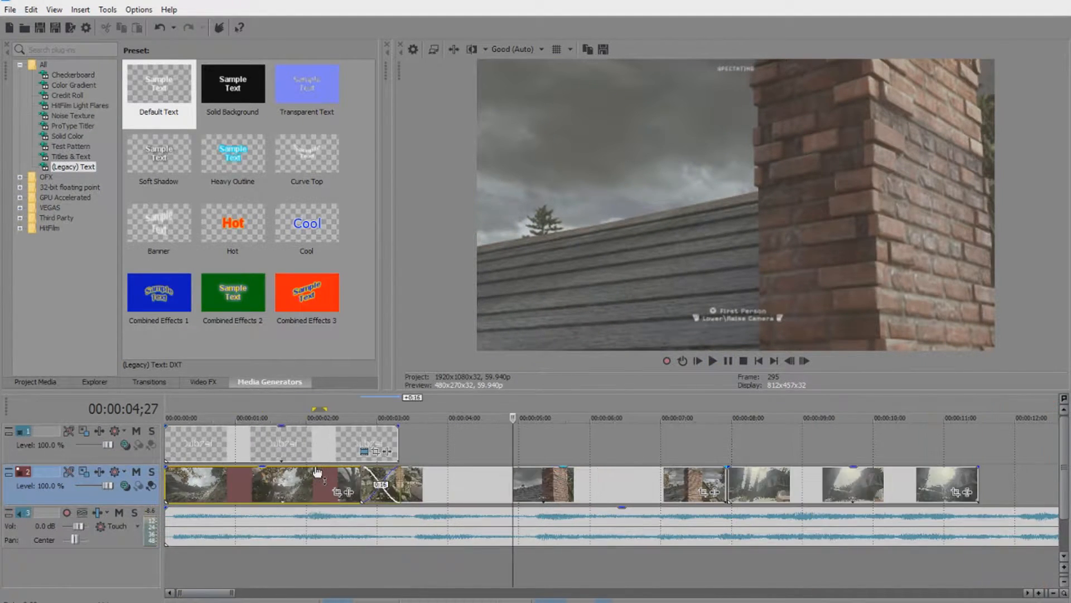
# Shorten the Dubzei title and the new text event so the Dubzei title crossfades into it.
pyautogui.moveTo(370, 444); pyautogui.dragTo(343, 430)
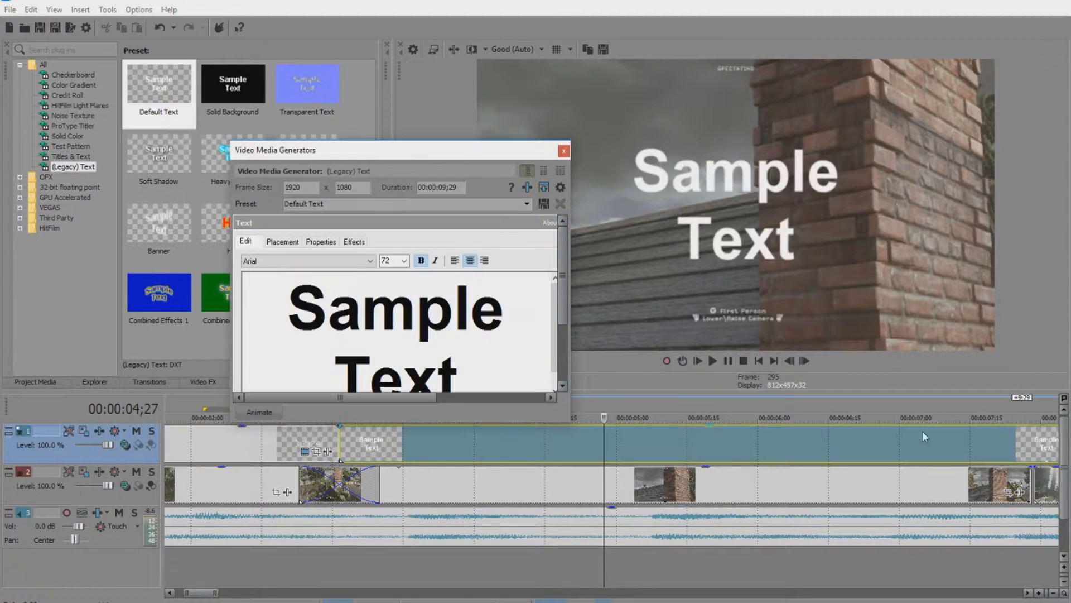
pyautogui.scroll(-4, 960, 444)
pyautogui.moveTo(774, 444); pyautogui.dragTo(540, 441)
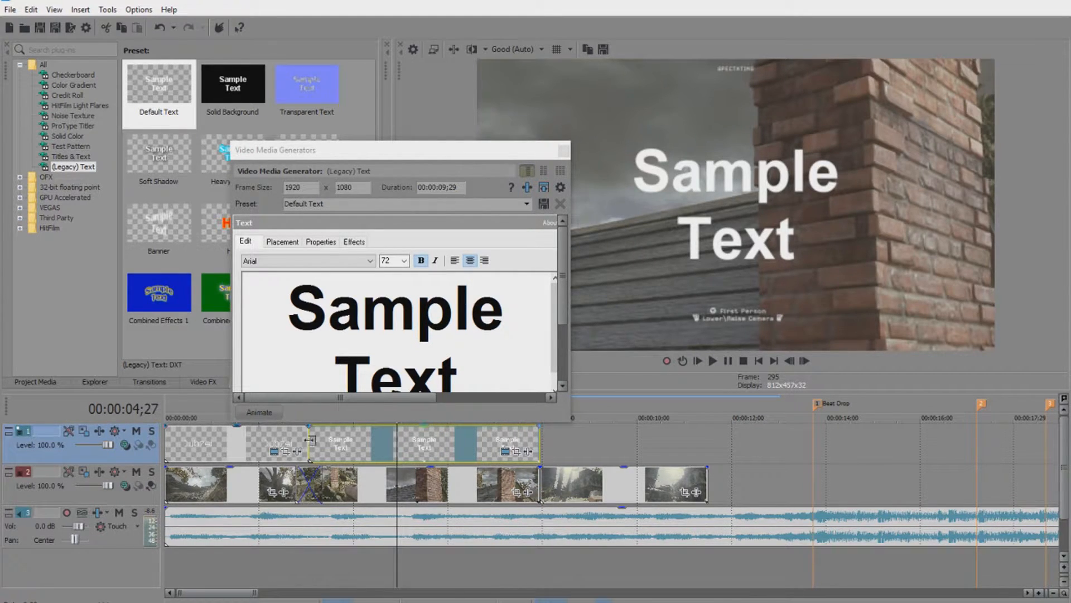
pyautogui.moveTo(305, 441)
pyautogui.mouseDown()
pyautogui.moveTo(317, 443)
pyautogui.moveTo(302, 445)
pyautogui.mouseUp()
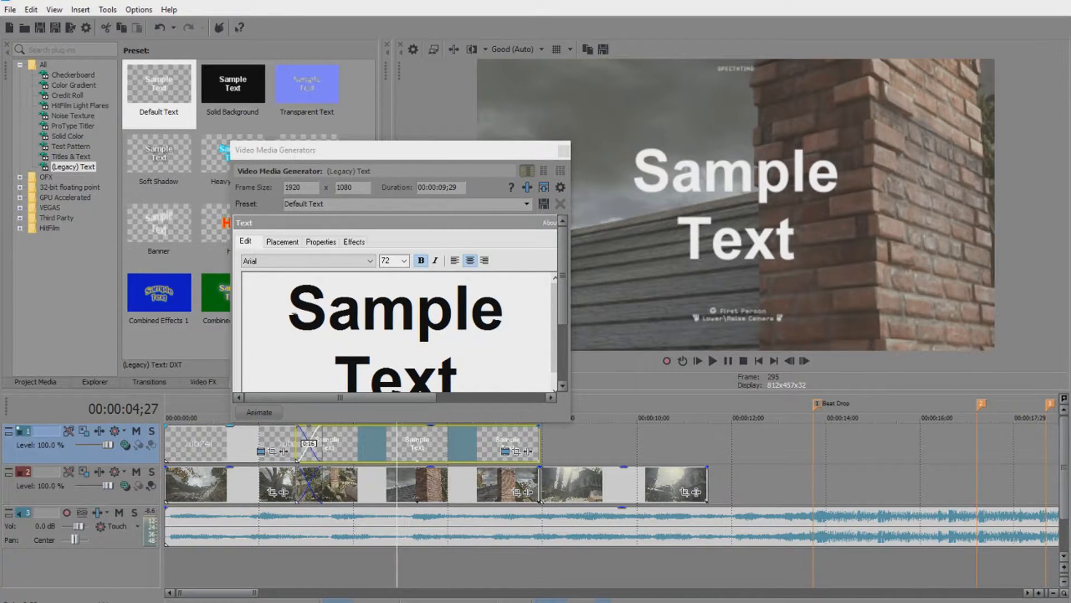
# Replace the sample text with 'In His'.
pyautogui.moveTo(519, 385); pyautogui.dragTo(245, 272)
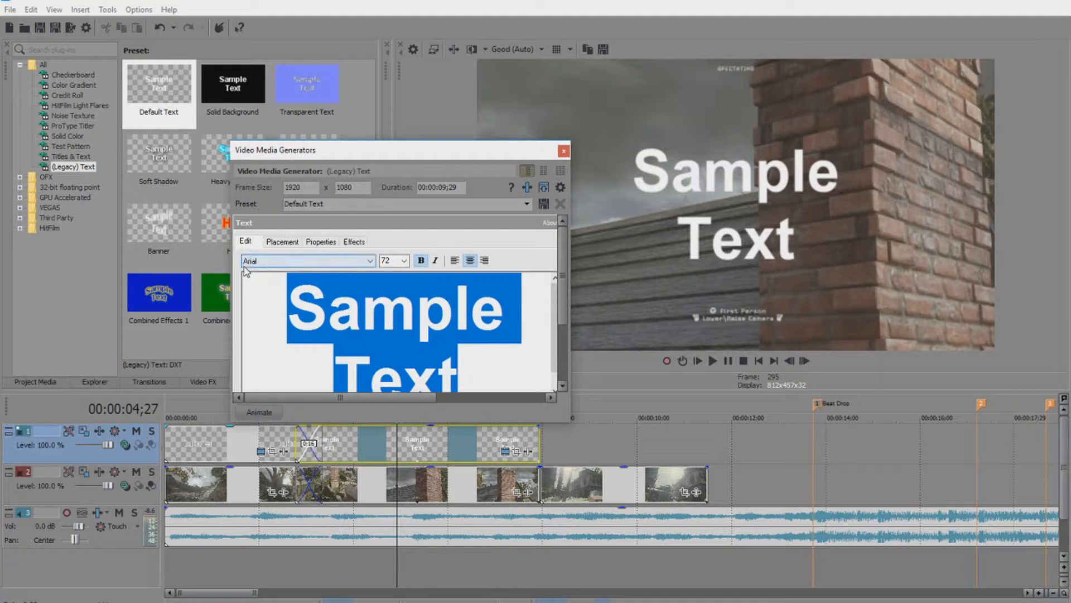
pyautogui.write('In hi')
pyautogui.press('BackSpace')
pyautogui.press('BackSpace')
pyautogui.write('H')
pyautogui.press('BackSpace')
pyautogui.write('G')
pyautogui.press('BackSpace')
pyautogui.write('His')
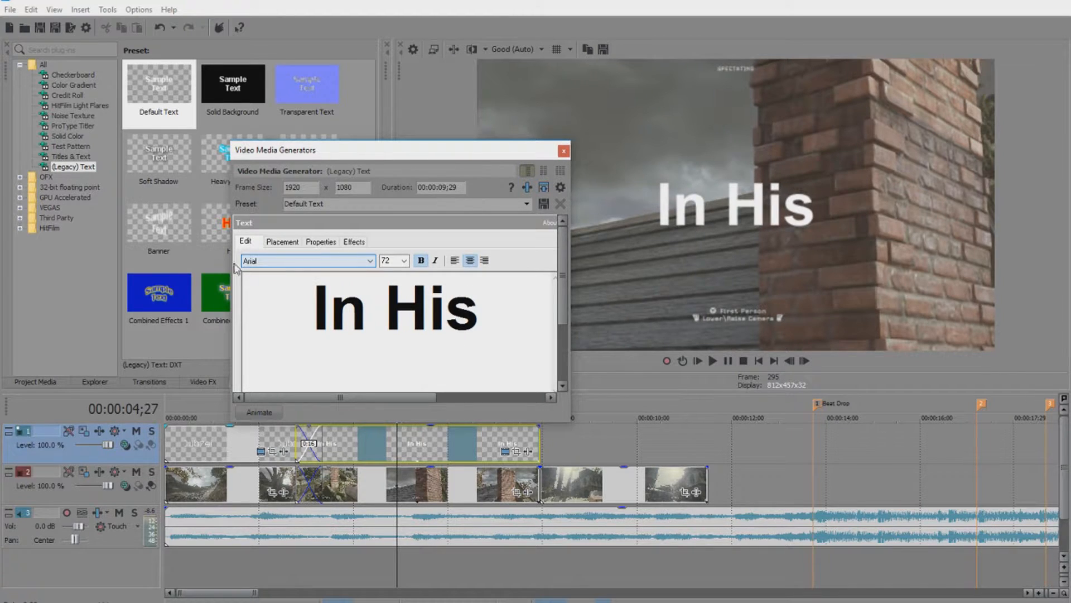
pyautogui.doubleClick(353, 315)
pyautogui.doubleClick(387, 312)
pyautogui.tripleClick(387, 312)
pyautogui.click(353, 260)
pyautogui.scroll(3, 334, 289)
pyautogui.scroll(1, 334, 289)
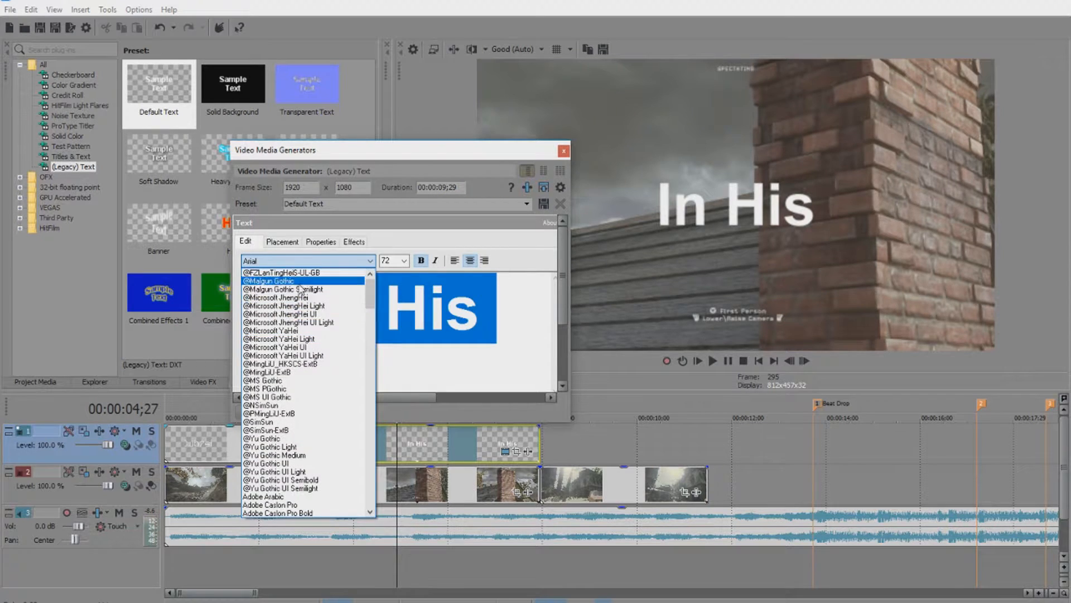
pyautogui.click(314, 275)
pyautogui.click(404, 260)
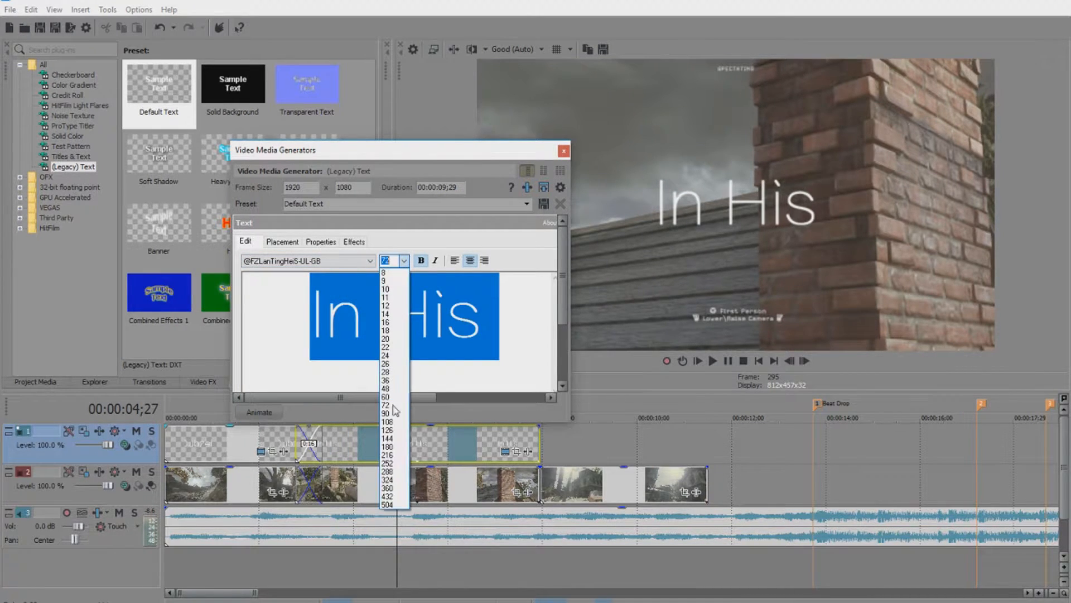
pyautogui.click(390, 413)
pyautogui.click(564, 151)
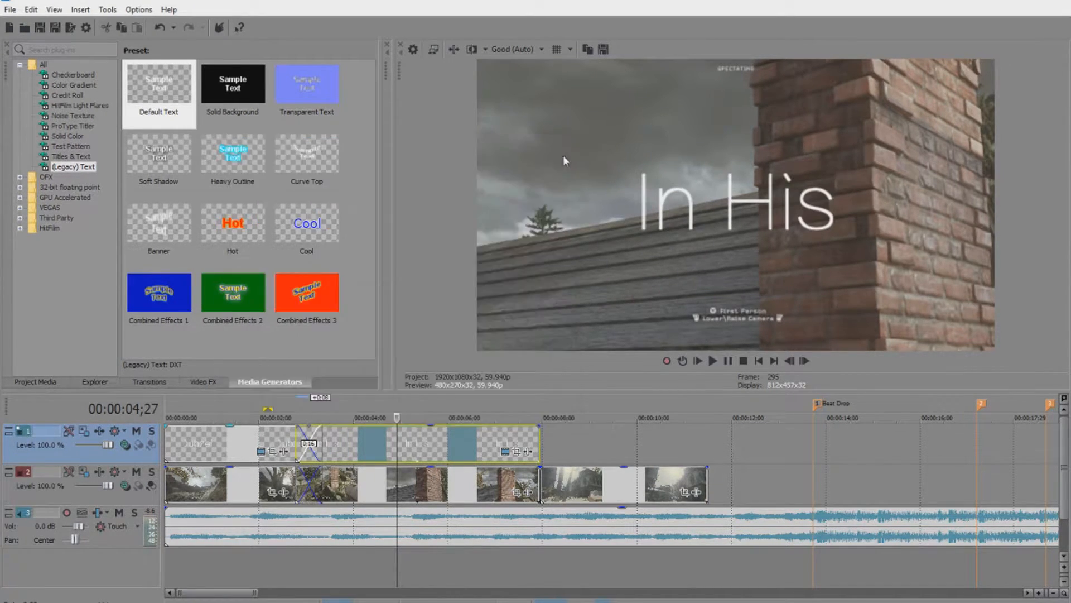
# Overlap the next track 2 clip to crossfade it at the end of the In His title.
pyautogui.click(537, 445)
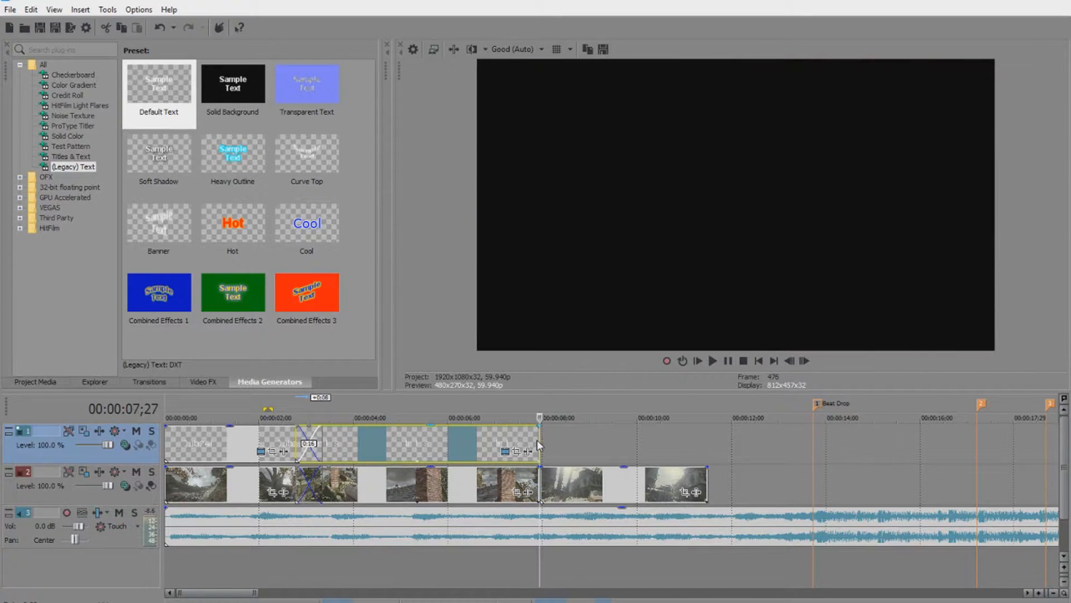
pyautogui.moveTo(543, 488)
pyautogui.mouseDown()
pyautogui.moveTo(524, 487)
pyautogui.moveTo(550, 473)
pyautogui.mouseUp()
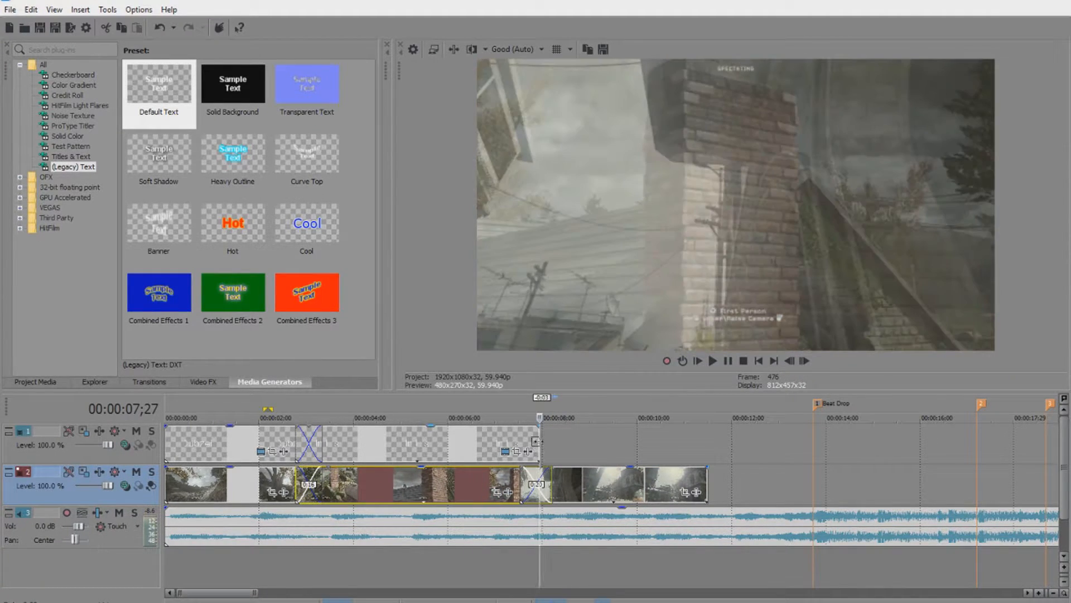
pyautogui.click(536, 441)
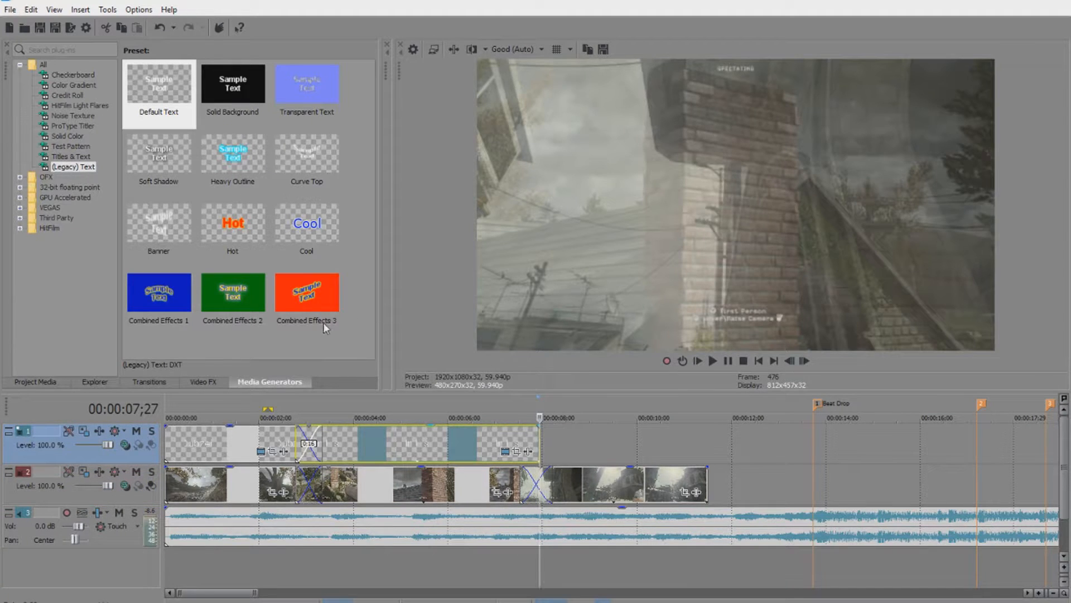
# Add a Default Text event after the first title and replace its sample text with 'Tutorial'.
pyautogui.moveTo(158, 103); pyautogui.dragTo(544, 440)
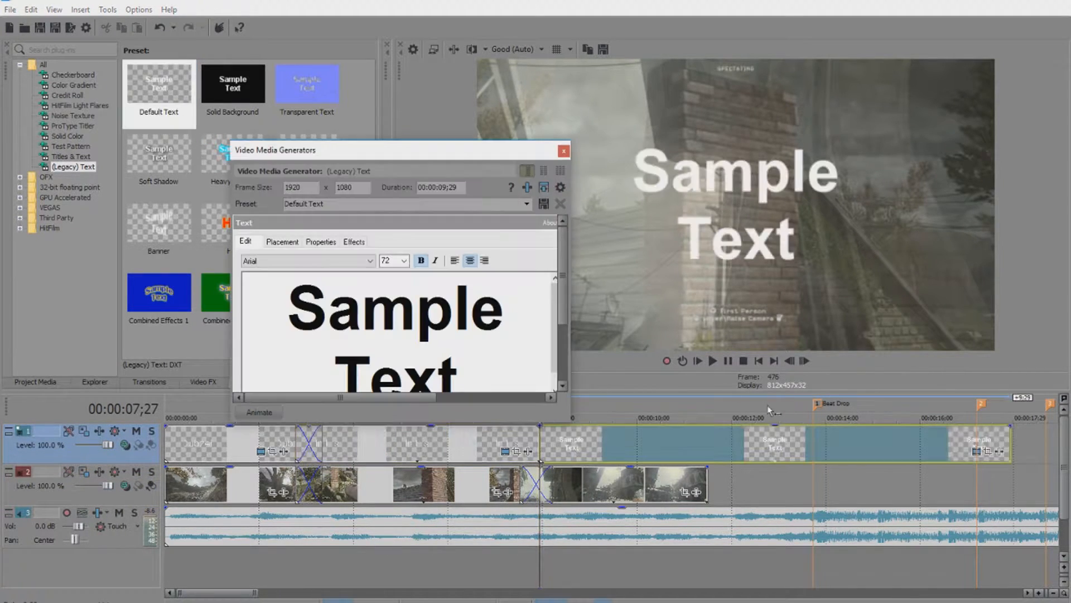
pyautogui.click(280, 301)
pyautogui.click(327, 313)
pyautogui.moveTo(286, 327); pyautogui.dragTo(500, 352)
pyautogui.write('Th')
pyautogui.press('BackSpace')
pyautogui.write('uro')
pyautogui.press('BackSpace')
pyautogui.press('BackSpace')
pyautogui.write('torial')
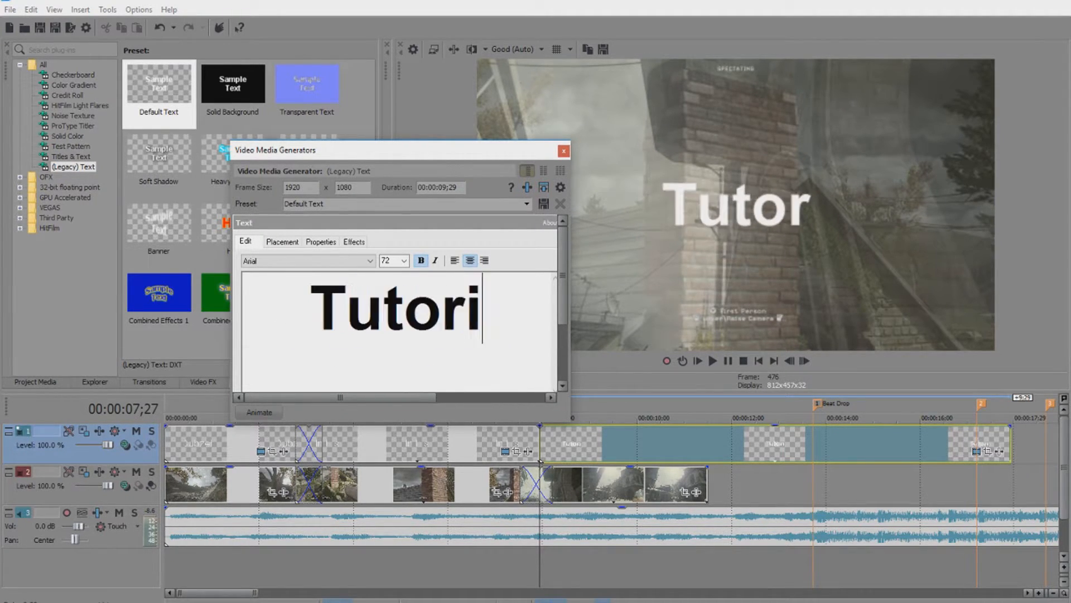
pyautogui.hotkey('ctrl', 'a')
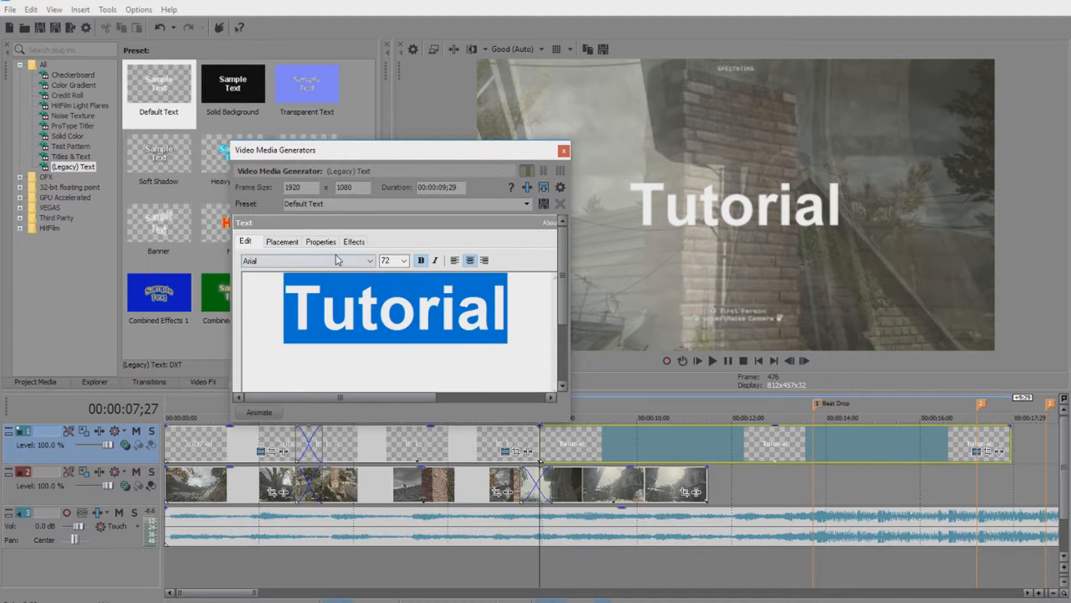
pyautogui.click(337, 261)
pyautogui.scroll(5, 291, 321)
pyautogui.scroll(3, 291, 320)
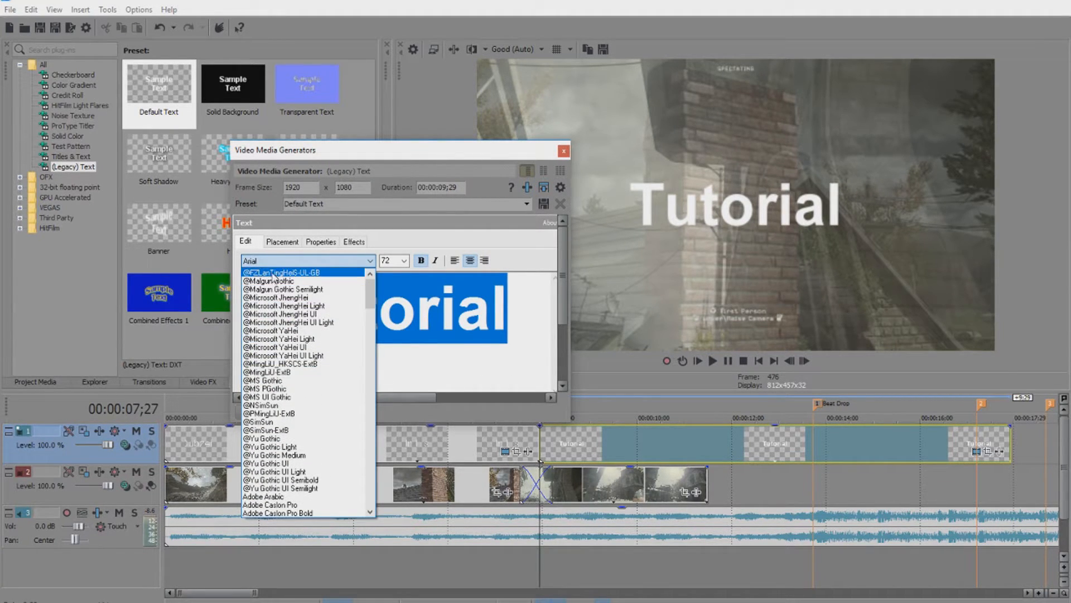
pyautogui.click(274, 273)
pyautogui.click(404, 261)
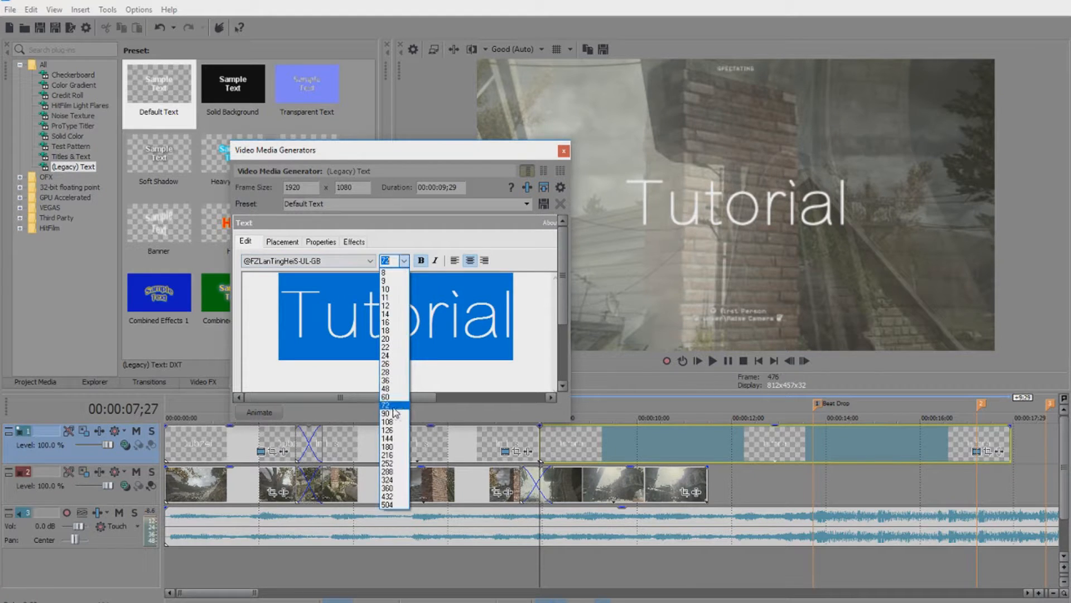
pyautogui.click(394, 410)
pyautogui.click(564, 151)
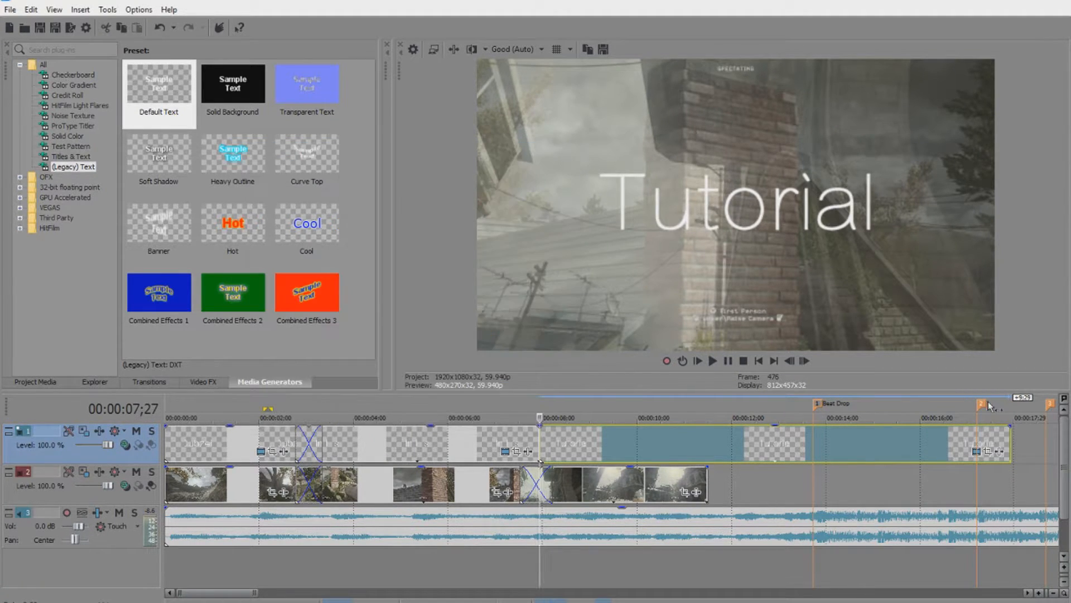
pyautogui.moveTo(1007, 443); pyautogui.dragTo(706, 441)
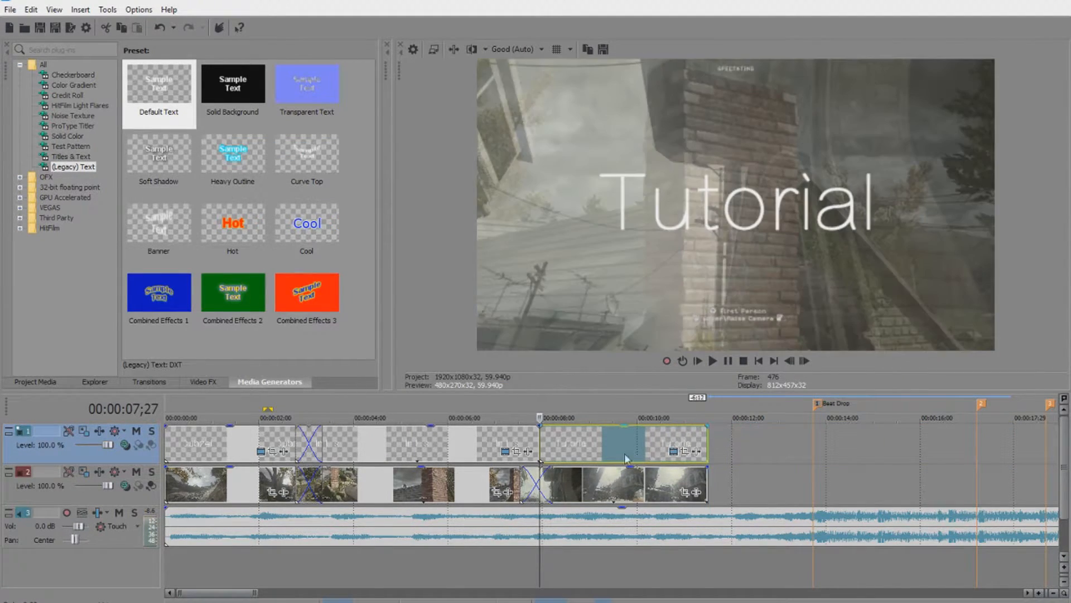
pyautogui.scroll(-3, 724, 437)
pyautogui.click(712, 360)
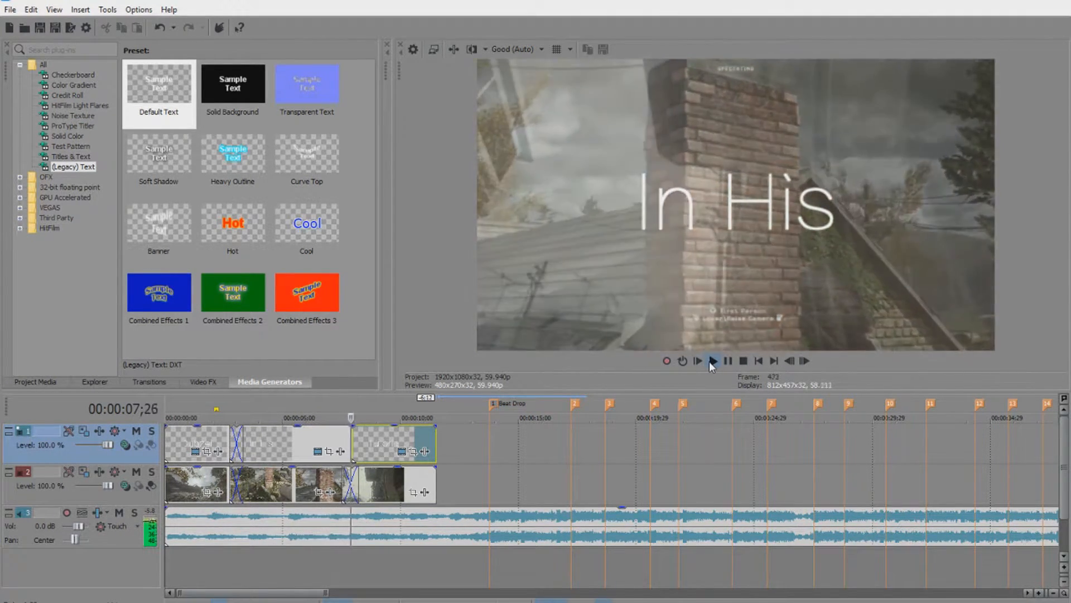
pyautogui.click(730, 361)
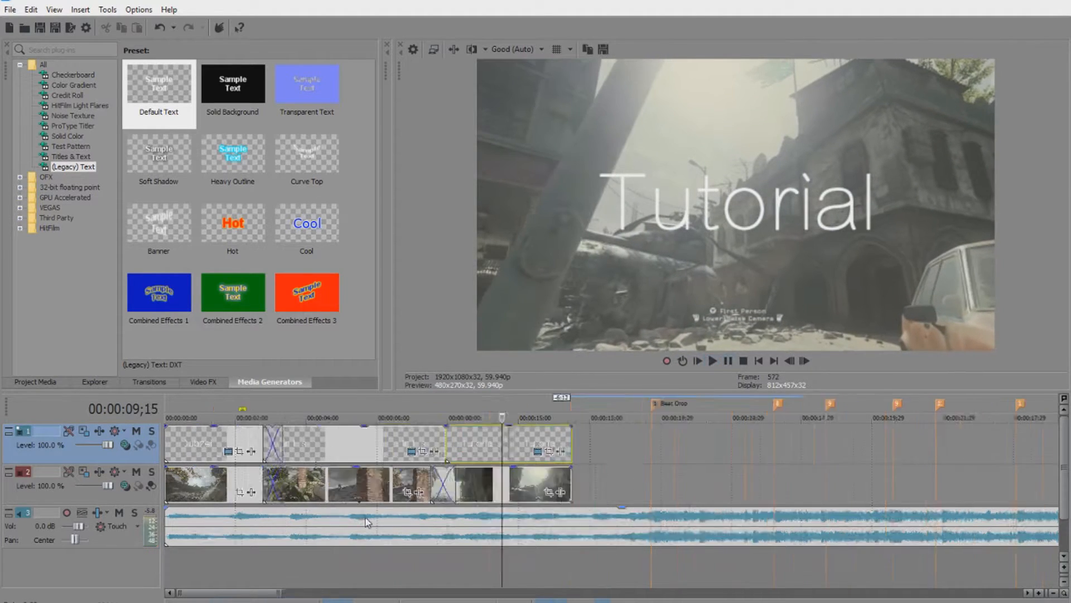
pyautogui.scroll(2, 362, 495)
pyautogui.click(549, 491)
pyautogui.moveTo(651, 414); pyautogui.dragTo(711, 438)
pyautogui.moveTo(952, 431); pyautogui.dragTo(750, 433)
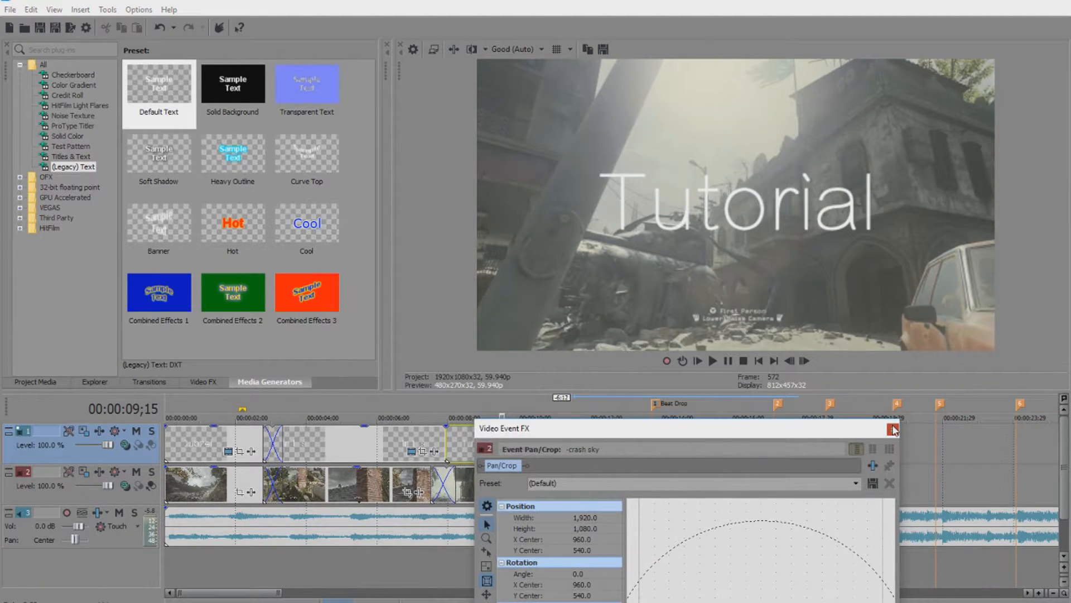
pyautogui.click(893, 427)
pyautogui.scroll(1, 532, 473)
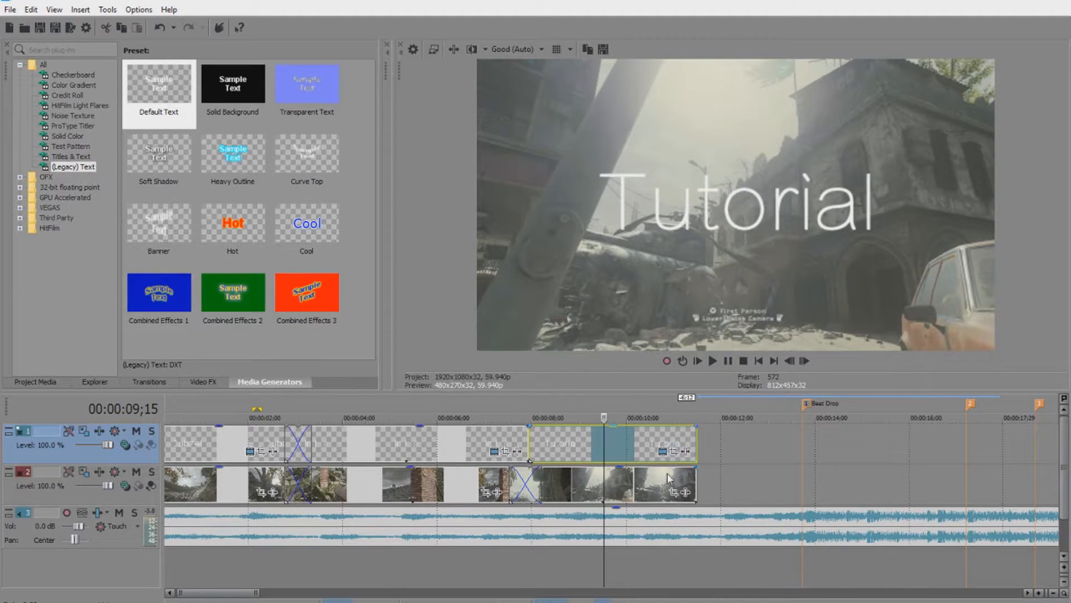
pyautogui.scroll(-10, 663, 496)
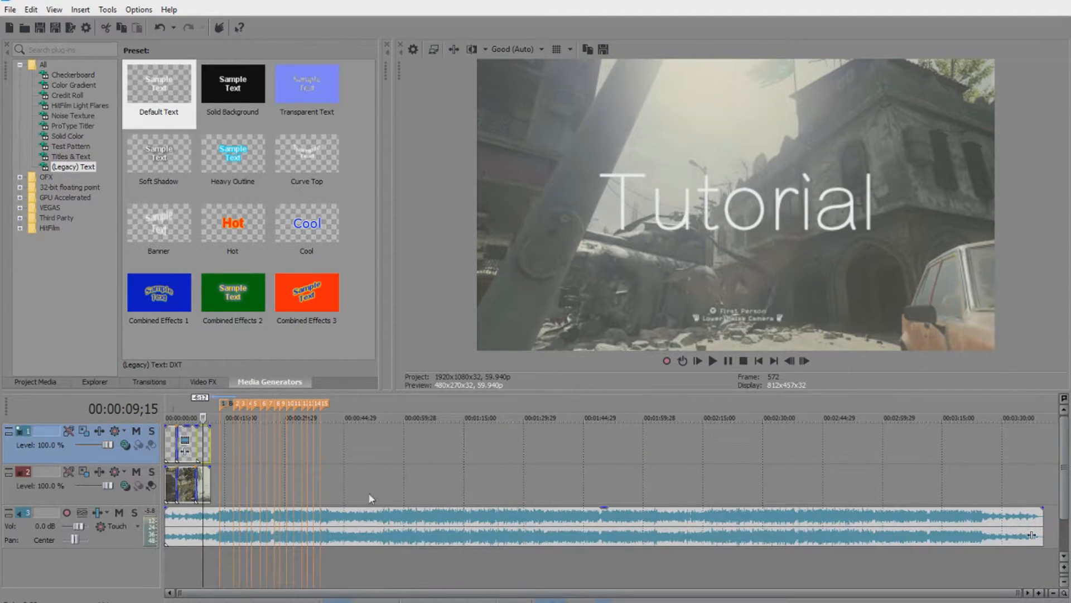
pyautogui.scroll(8, 416, 472)
pyautogui.scroll(-2, 510, 502)
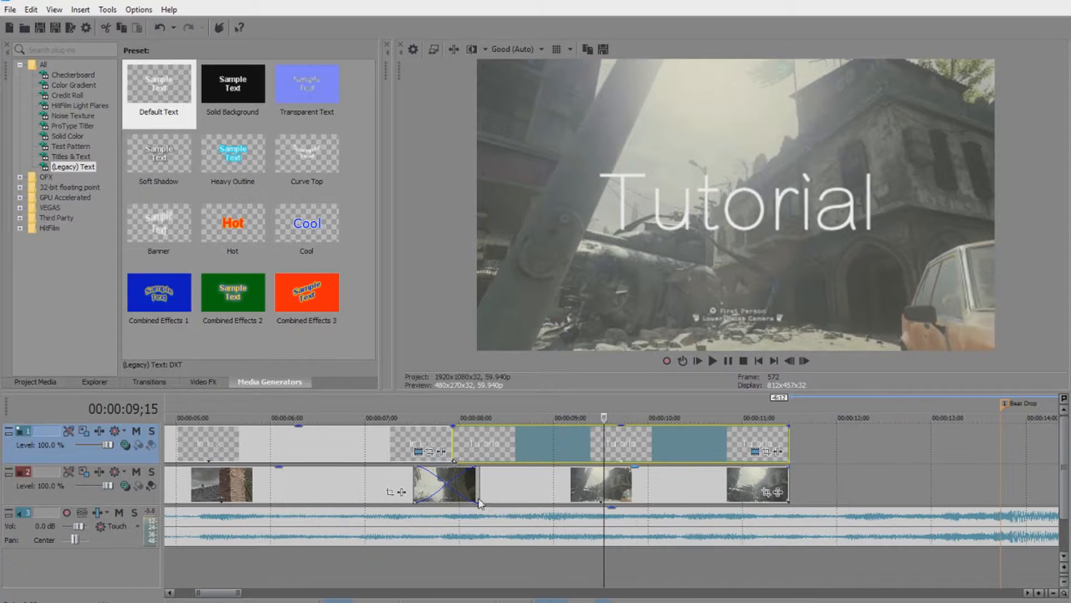
pyautogui.scroll(-4, 239, 594)
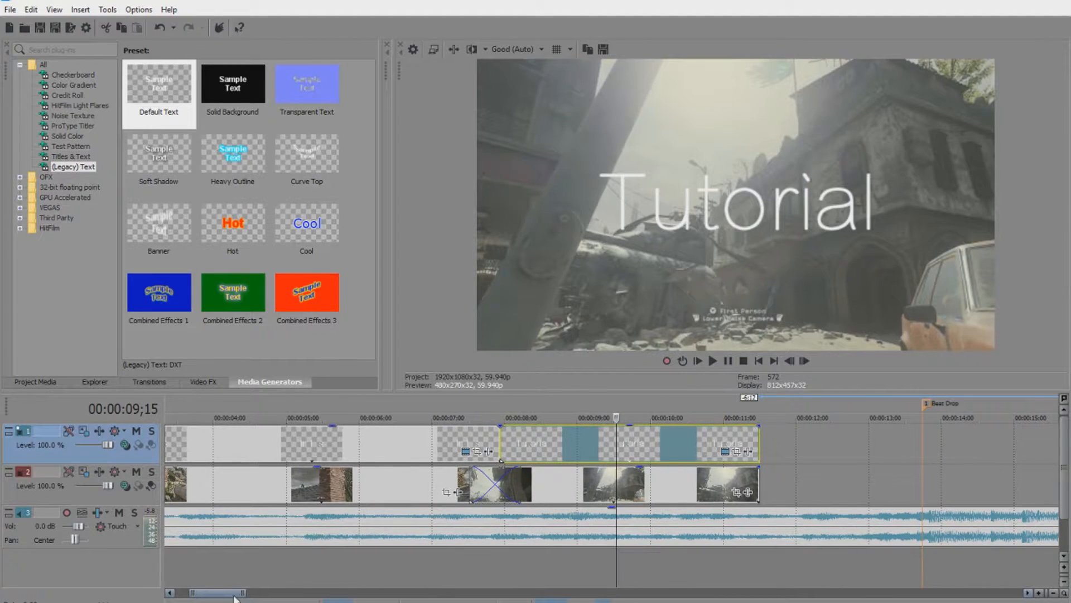
pyautogui.moveTo(240, 592)
pyautogui.mouseDown()
pyautogui.moveTo(258, 591)
pyautogui.moveTo(221, 591)
pyautogui.moveTo(253, 590)
pyautogui.mouseUp()
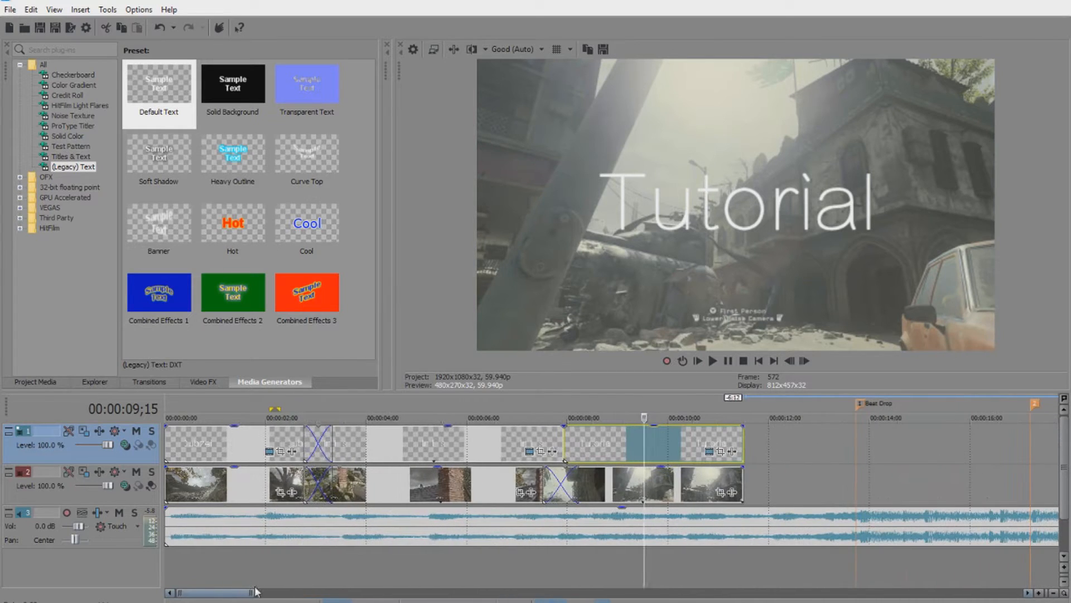
# Open Pan/Crop for the opening clip and shrink the crop frame height to 895.6.
pyautogui.click(279, 492)
pyautogui.moveTo(552, 432); pyautogui.dragTo(95, 82)
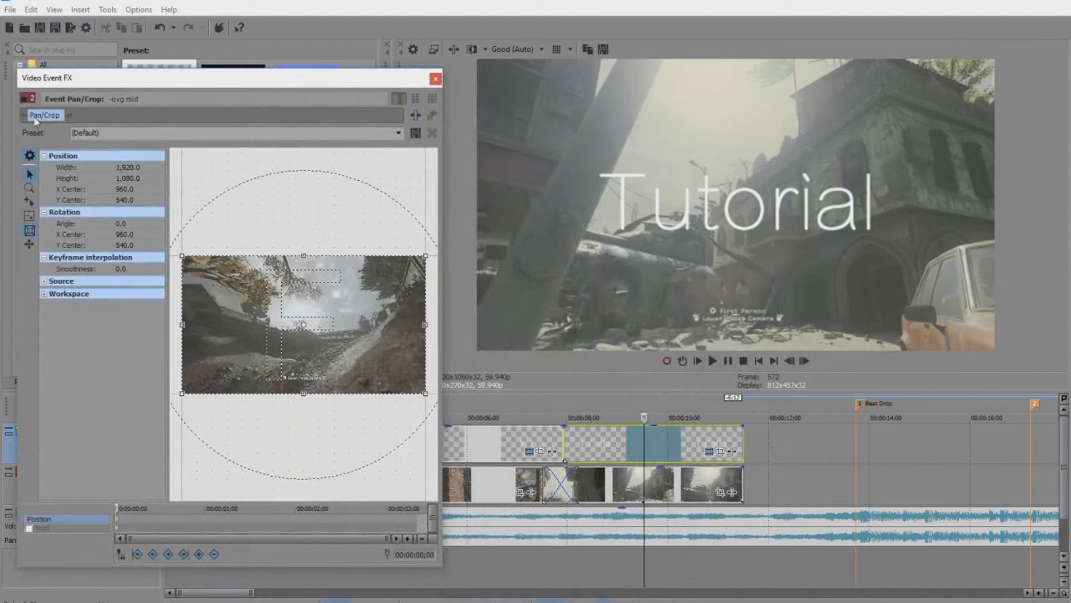
pyautogui.scroll(5, 307, 377)
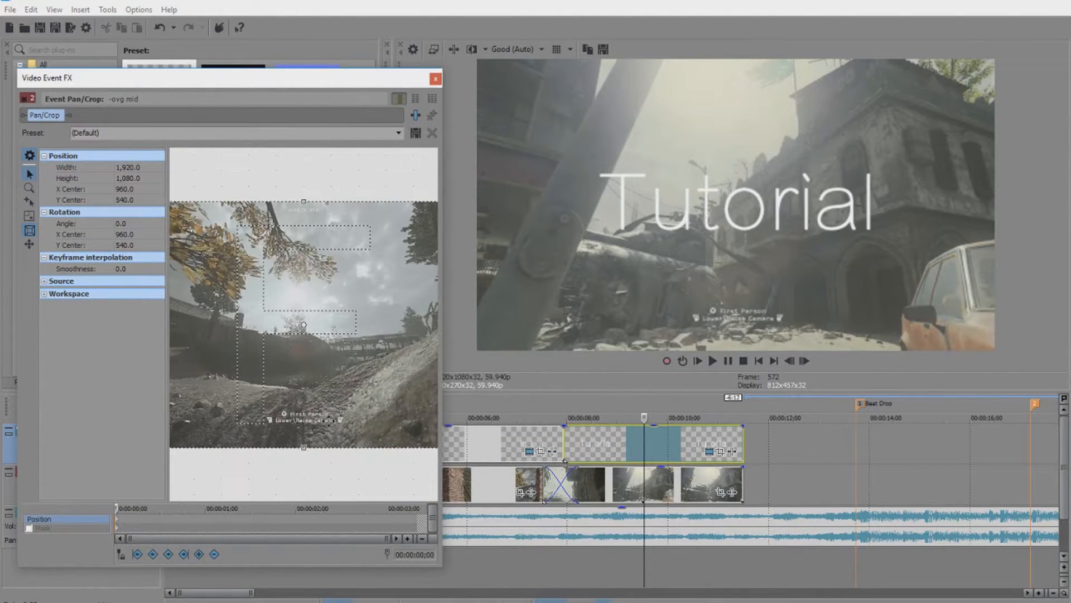
pyautogui.moveTo(304, 446); pyautogui.dragTo(304, 425)
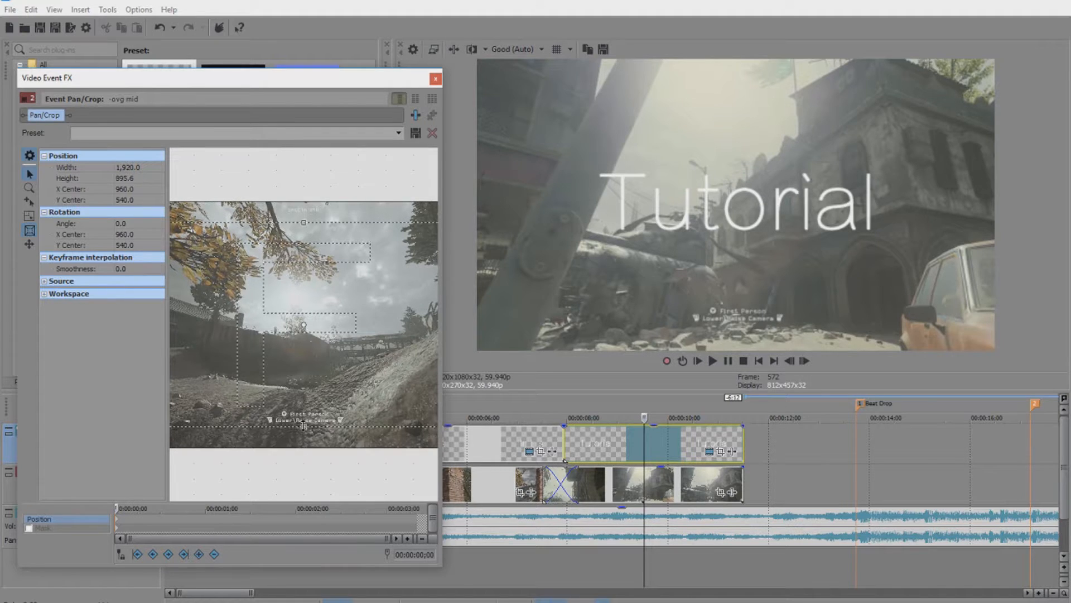
pyautogui.moveTo(306, 385); pyautogui.dragTo(308, 365)
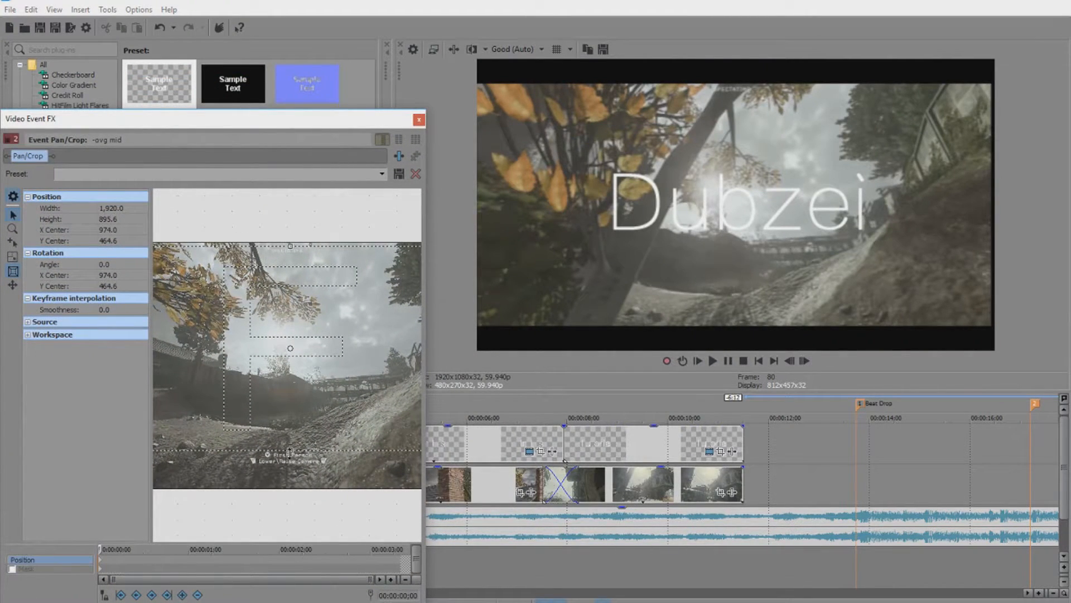
# Refine the crop to 1920×850.9 centred at 959.0, 473.9 and step to 00:00:00;25 to check.
pyautogui.moveTo(289, 452); pyautogui.dragTo(290, 448)
pyautogui.moveTo(307, 408); pyautogui.dragTo(308, 403)
pyautogui.scroll(-5, 312, 357)
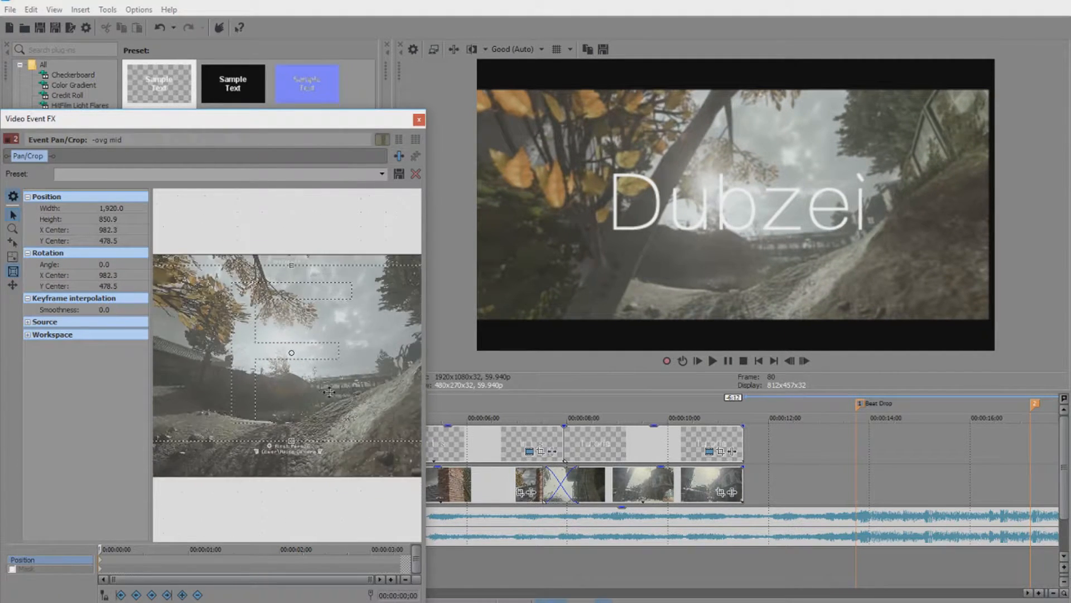
pyautogui.moveTo(259, 383); pyautogui.dragTo(257, 382)
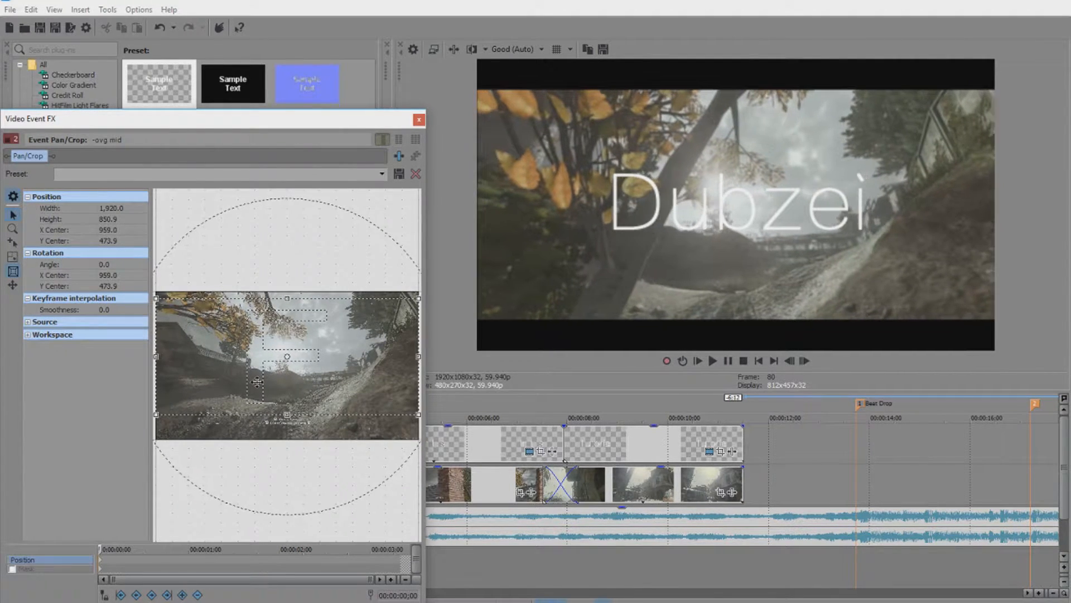
pyautogui.click(138, 560)
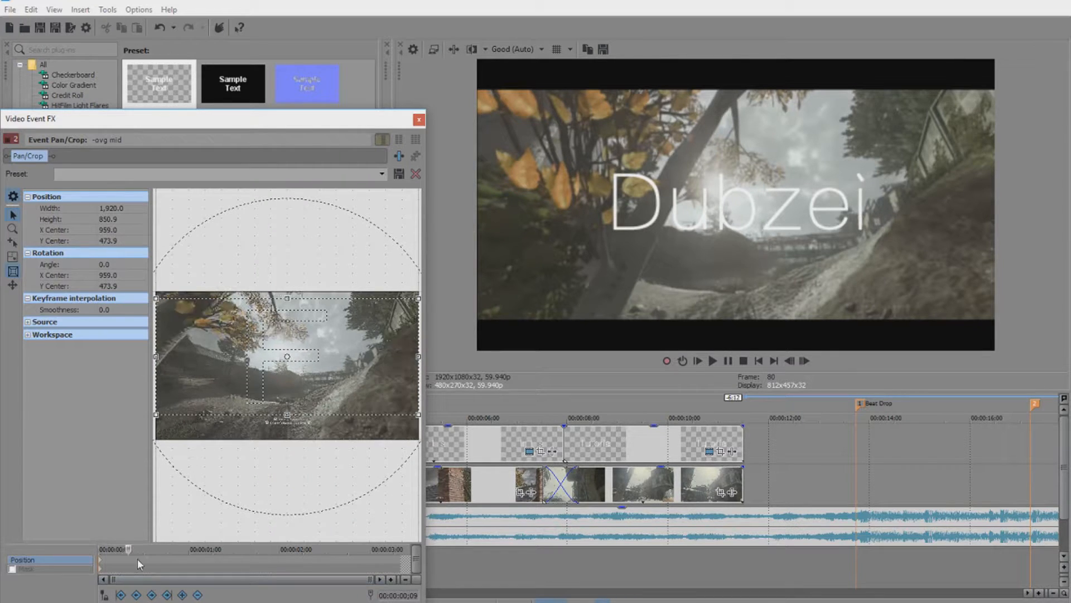
pyautogui.click(176, 561)
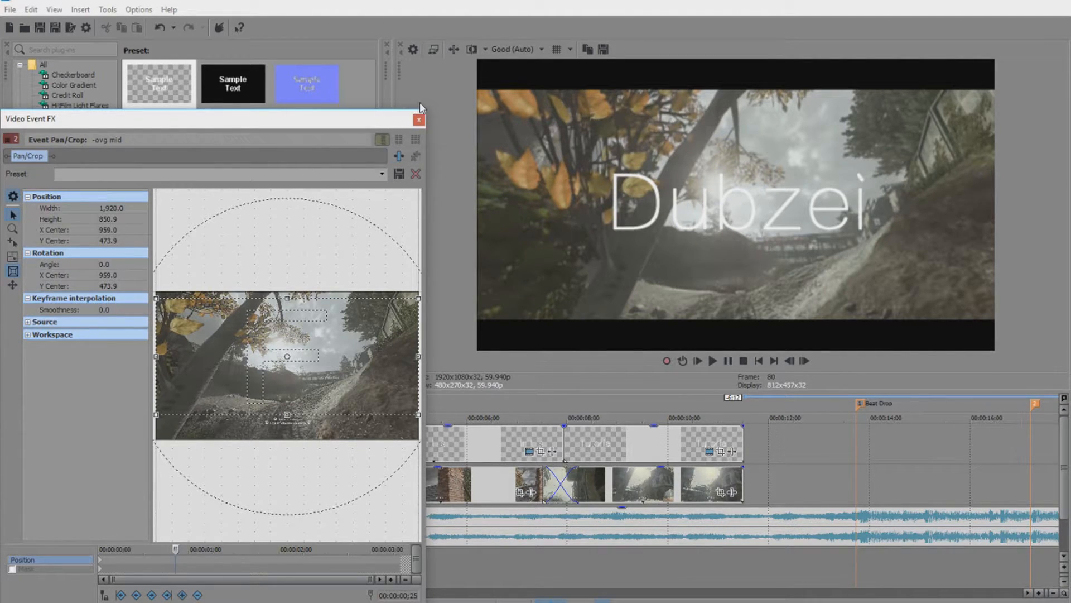
# Preview the edit, then crop the brick chimney clip to a height of 856.5 for letterboxing.
pyautogui.click(418, 119)
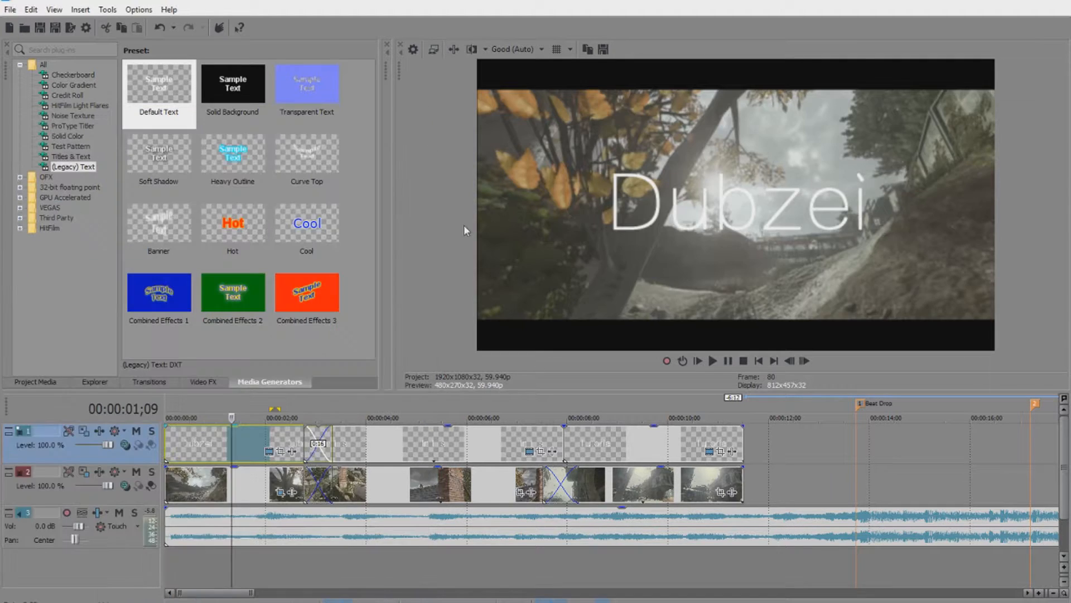
pyautogui.press('space')
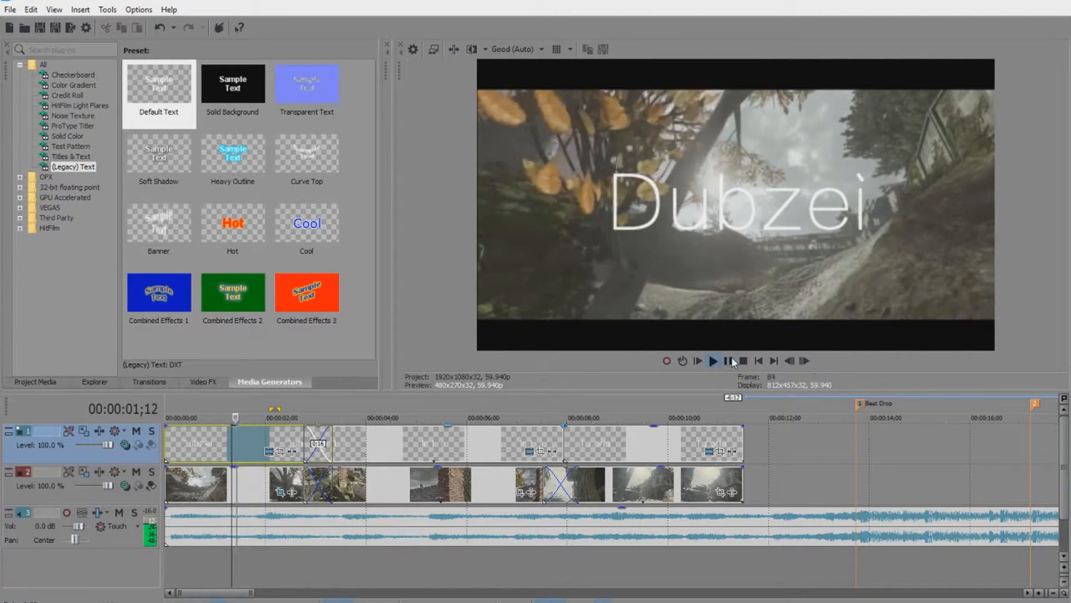
pyautogui.click(519, 500)
pyautogui.click(520, 492)
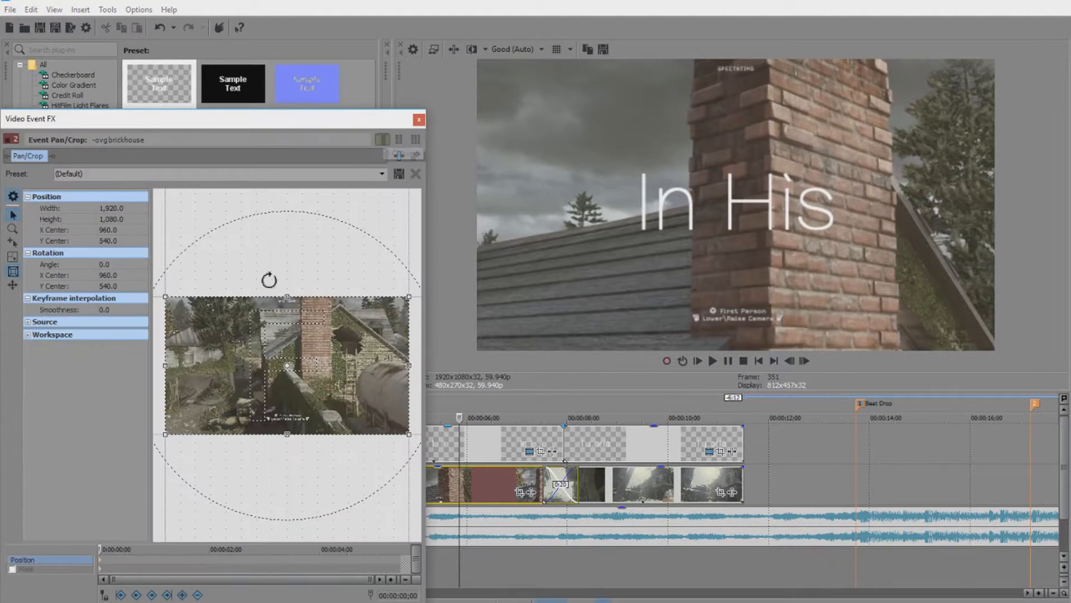
pyautogui.scroll(3, 289, 434)
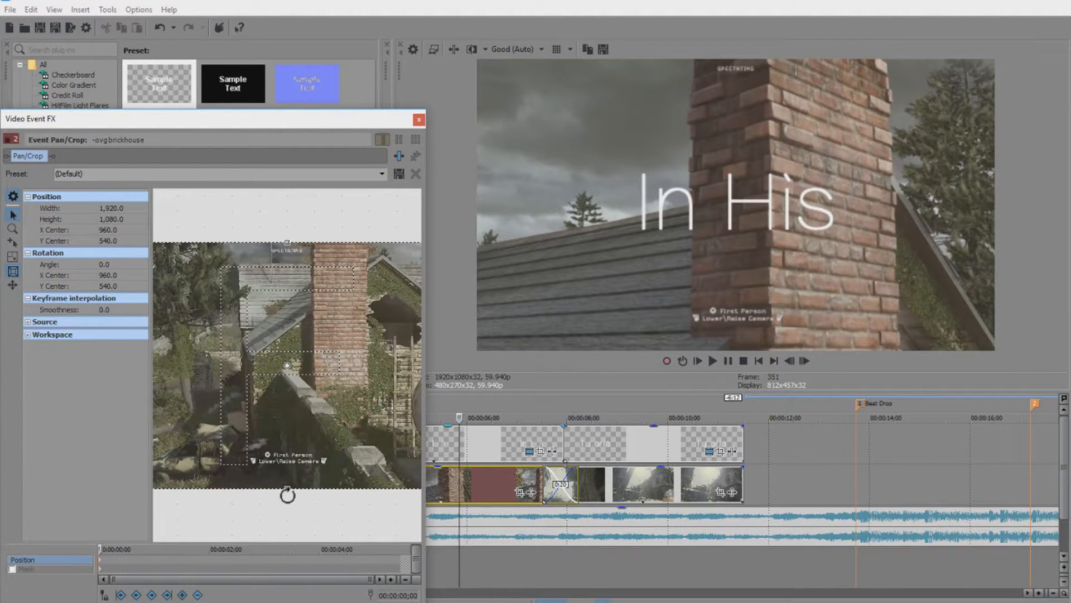
pyautogui.moveTo(287, 489); pyautogui.dragTo(298, 438)
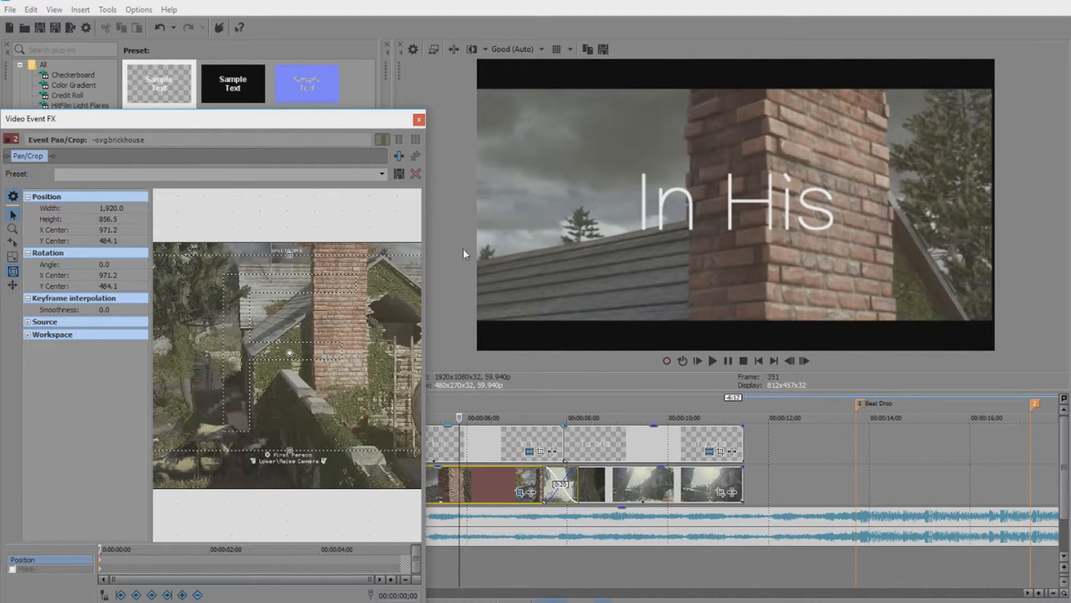
pyautogui.click(418, 120)
# Crop the Tutorial (crash sky) clip to a height of 835.2 for letterboxing.
pyautogui.click(628, 441)
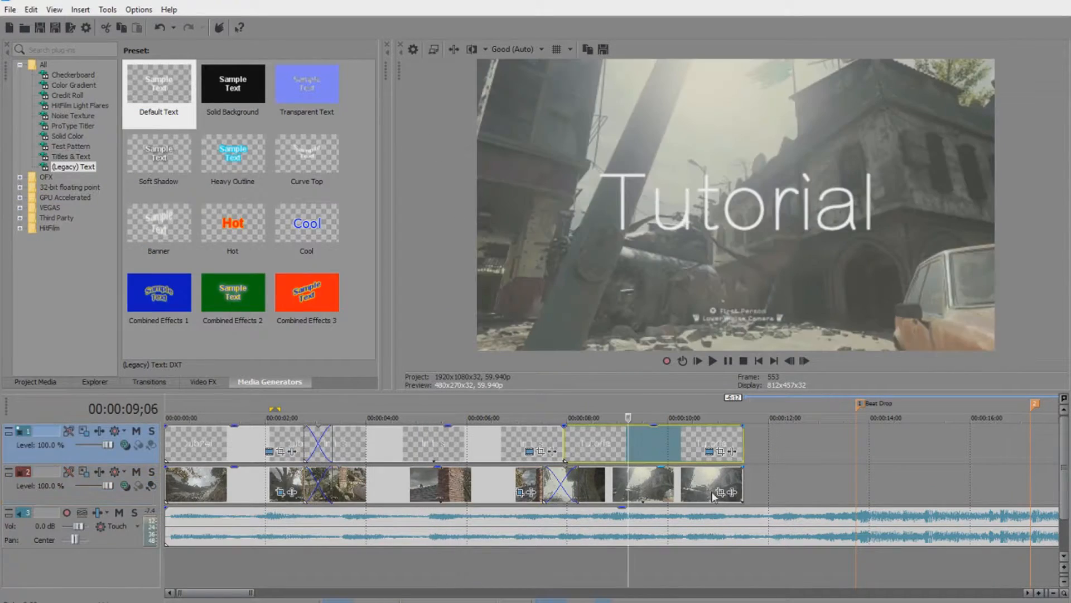
pyautogui.click(720, 492)
pyautogui.scroll(4, 286, 436)
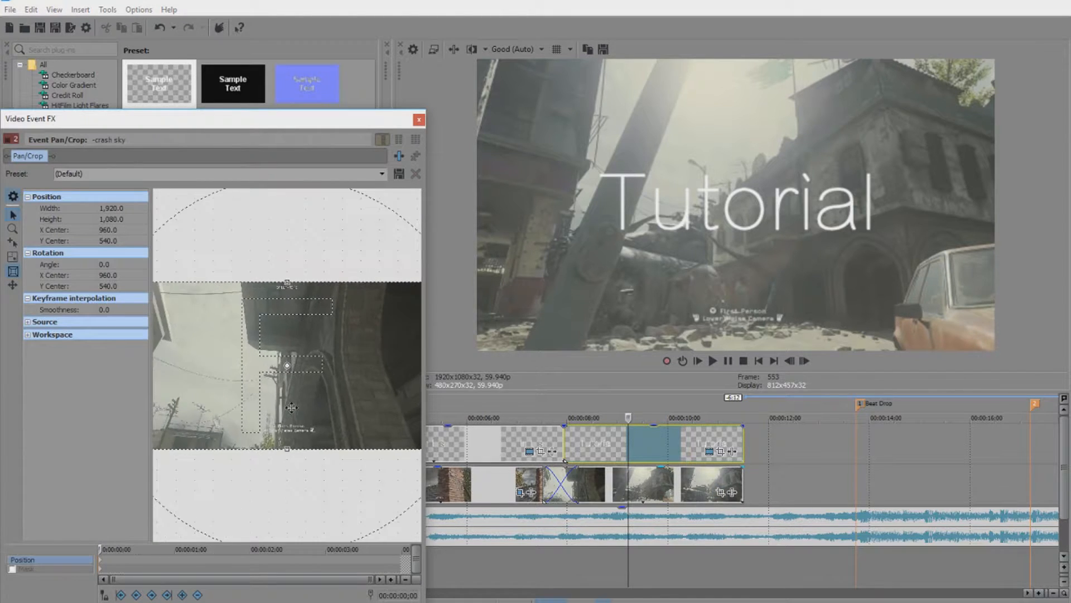
pyautogui.moveTo(286, 496); pyautogui.dragTo(310, 425)
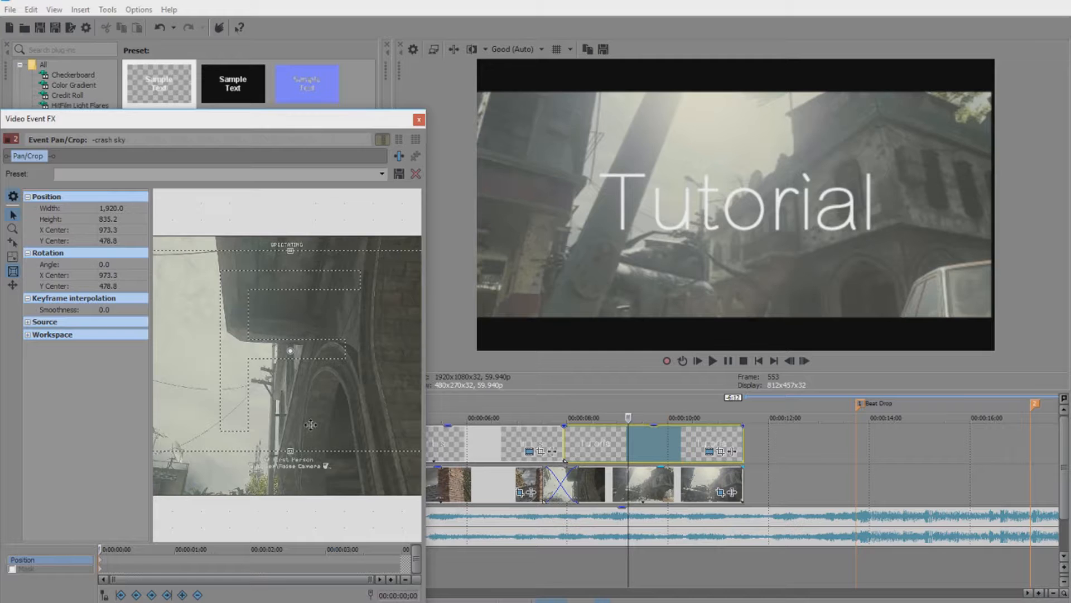
pyautogui.click(419, 120)
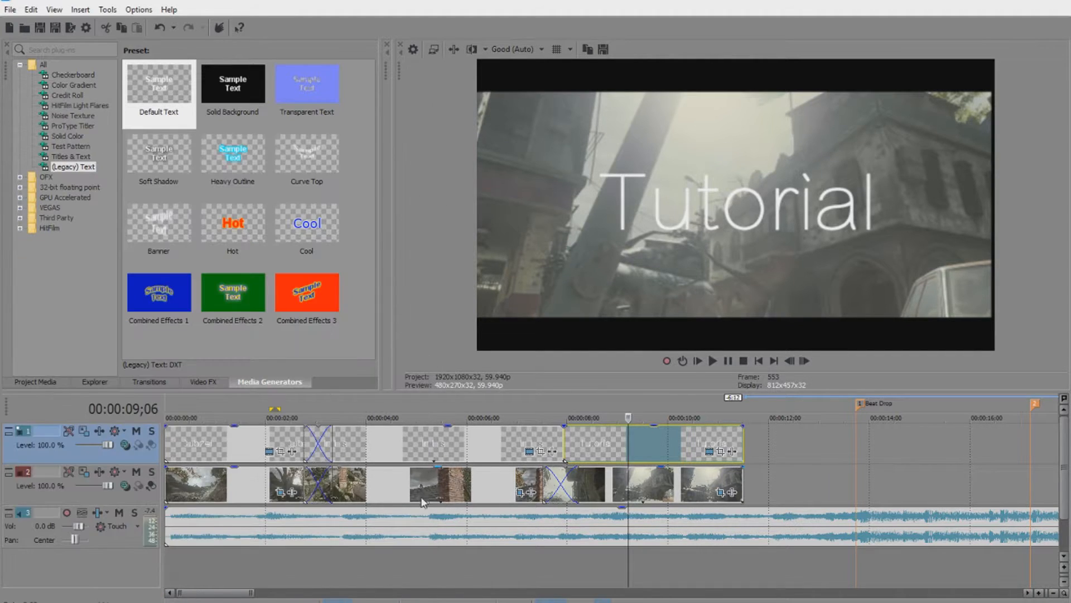
pyautogui.scroll(-5, 422, 503)
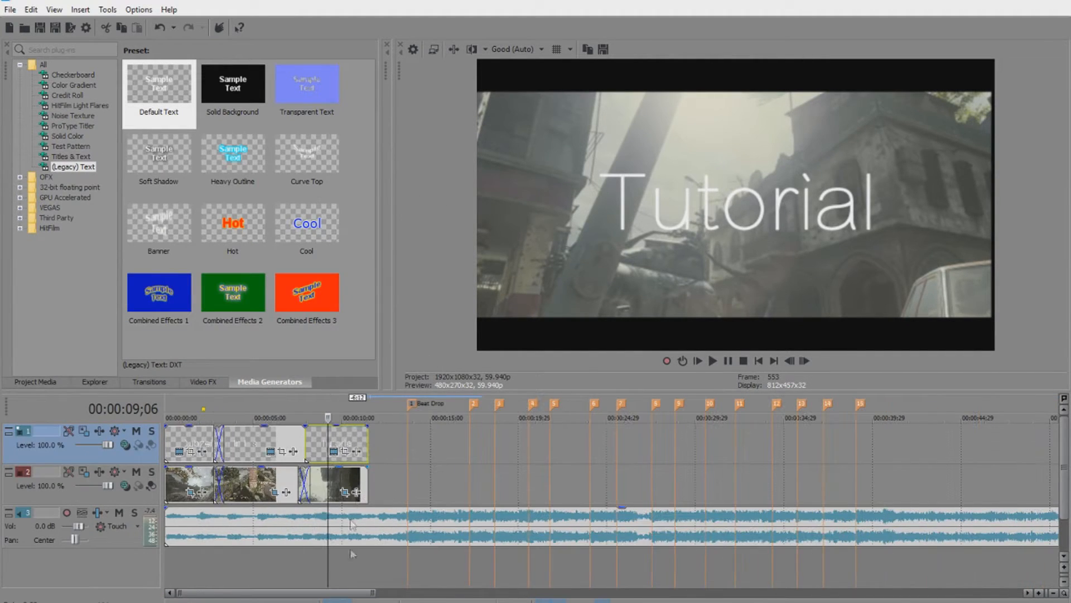
pyautogui.click(760, 361)
pyautogui.click(713, 361)
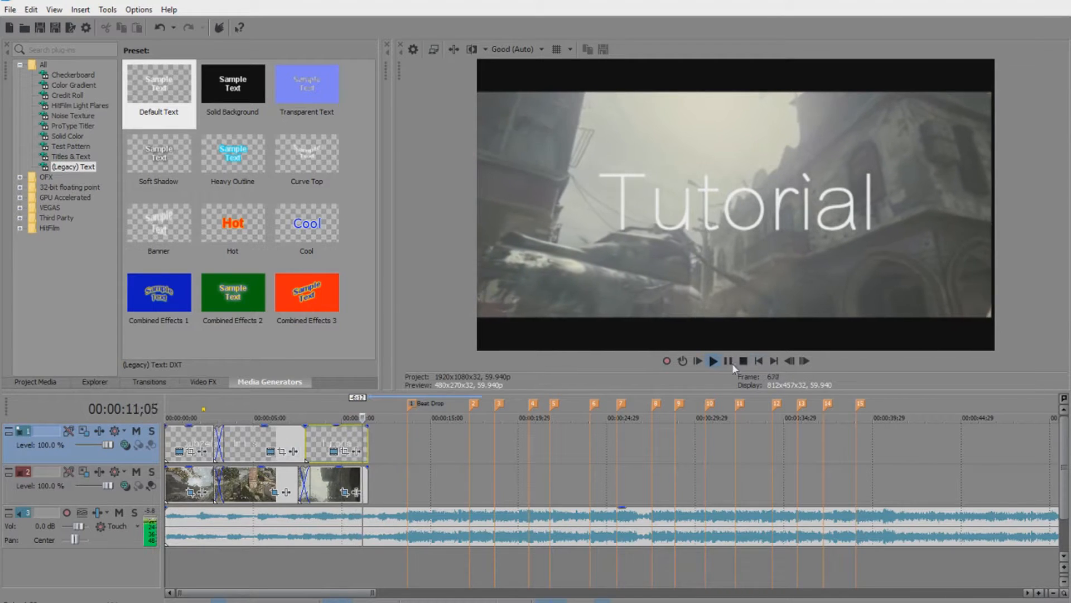
pyautogui.click(730, 362)
# Drag the (Default) Color Curves preset from Video FX onto the Dubzei intro clip on track 2.
pyautogui.rightClick(380, 457)
pyautogui.click(381, 458)
pyautogui.click(205, 381)
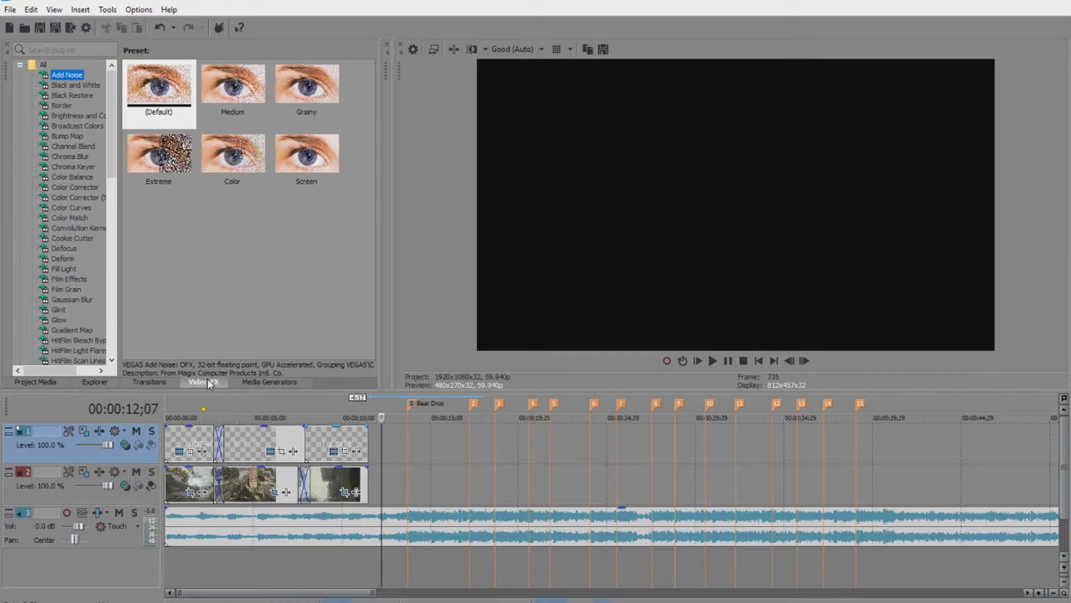
pyautogui.click(72, 208)
pyautogui.scroll(-4, 79, 279)
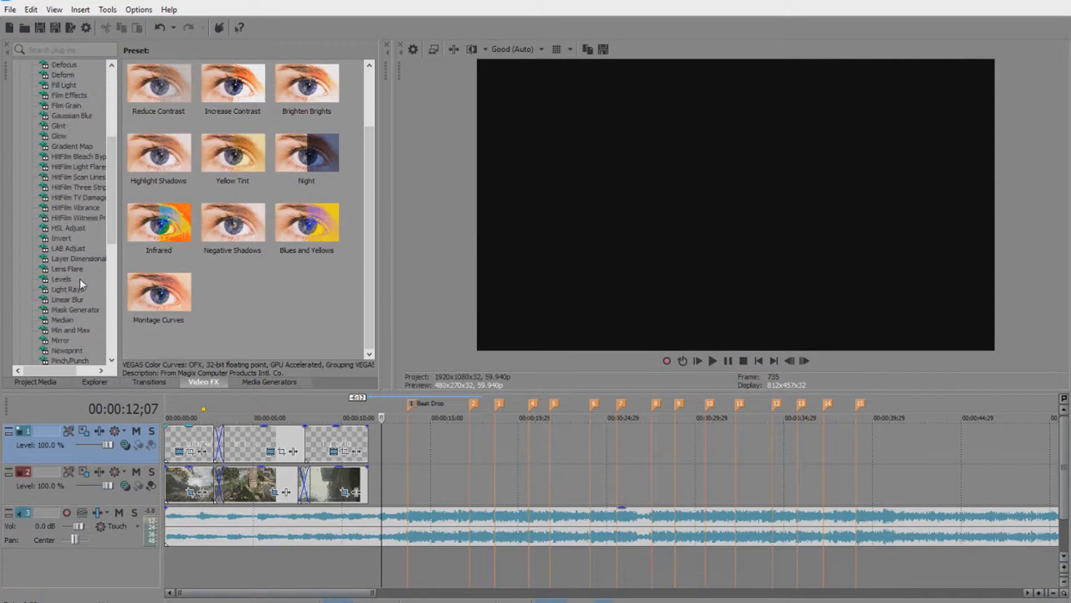
pyautogui.scroll(-8, 82, 280)
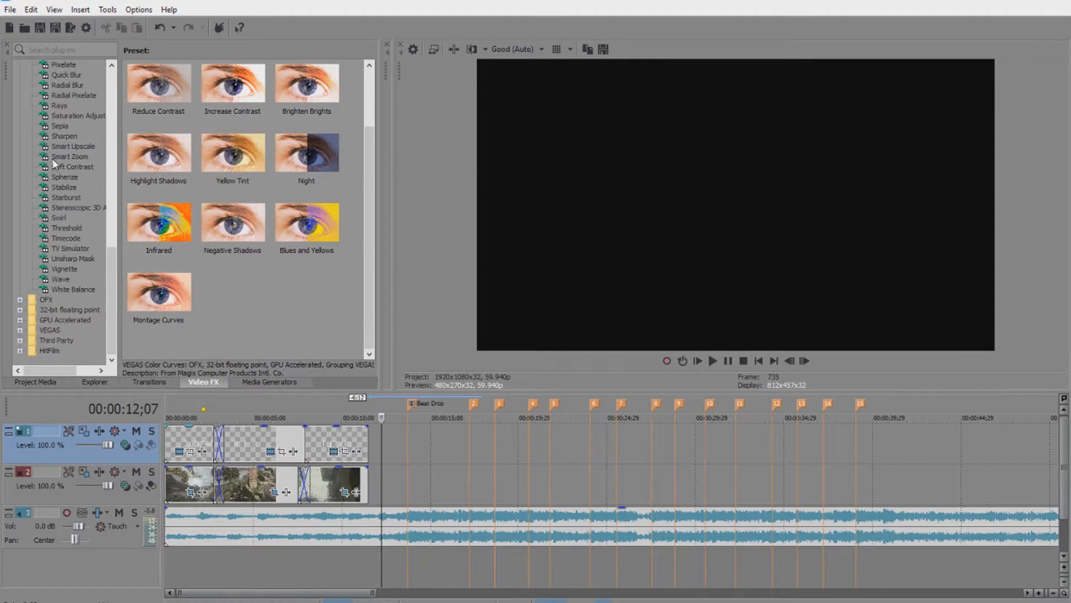
pyautogui.scroll(15, 73, 212)
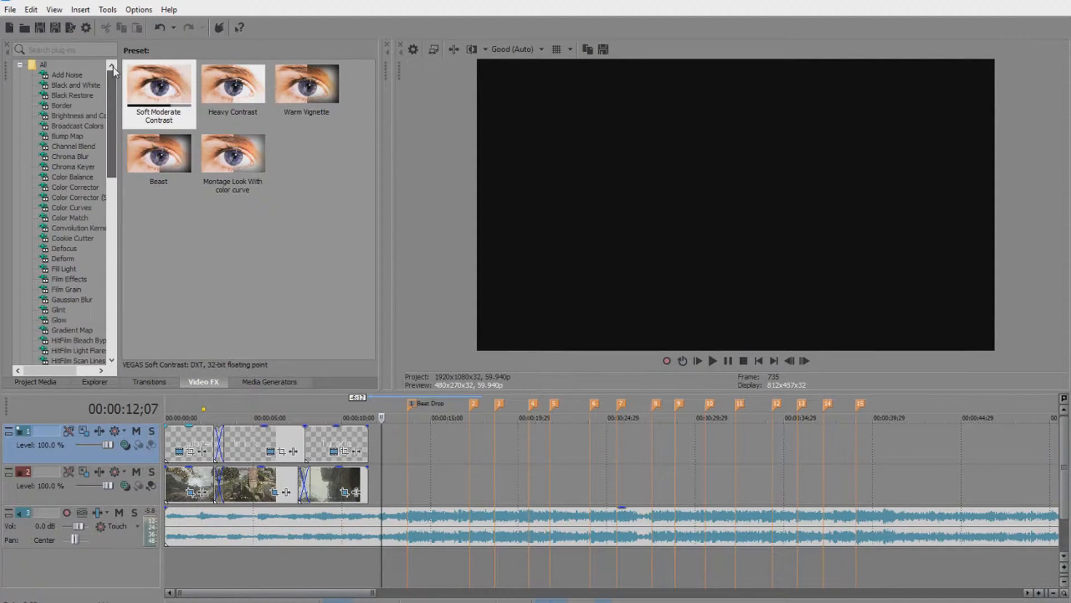
pyautogui.click(71, 209)
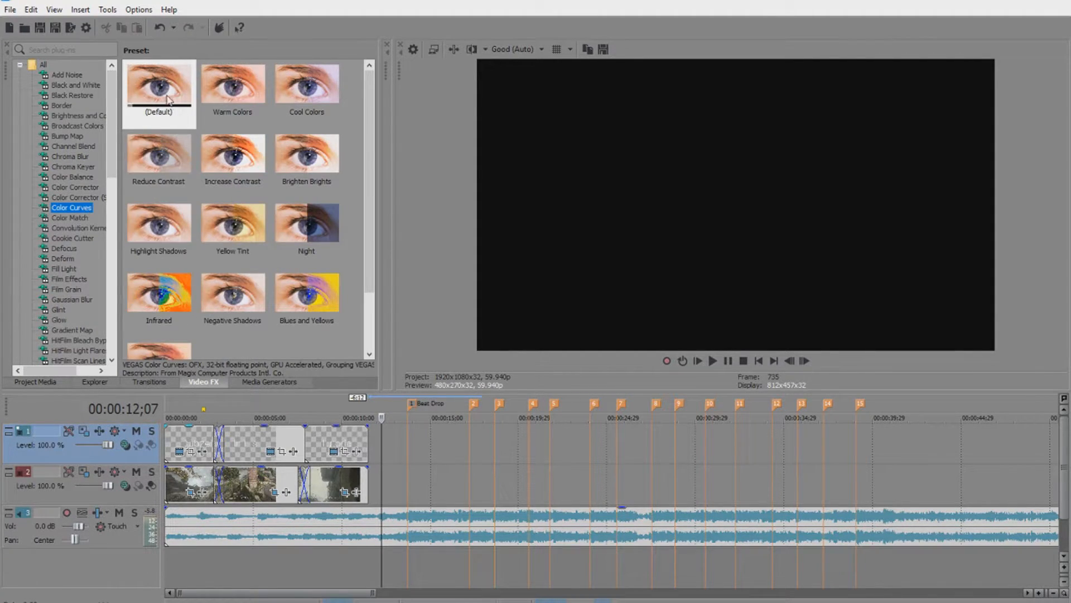
pyautogui.moveTo(162, 91); pyautogui.dragTo(167, 107)
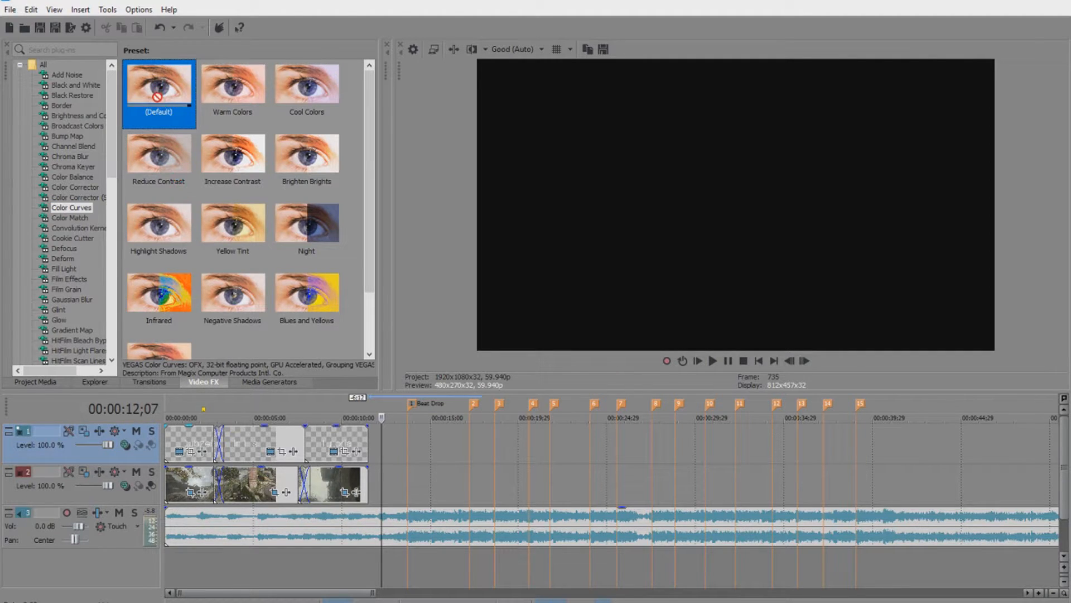
pyautogui.moveTo(214, 409); pyautogui.dragTo(186, 480)
pyautogui.moveTo(249, 124); pyautogui.dragTo(224, 100)
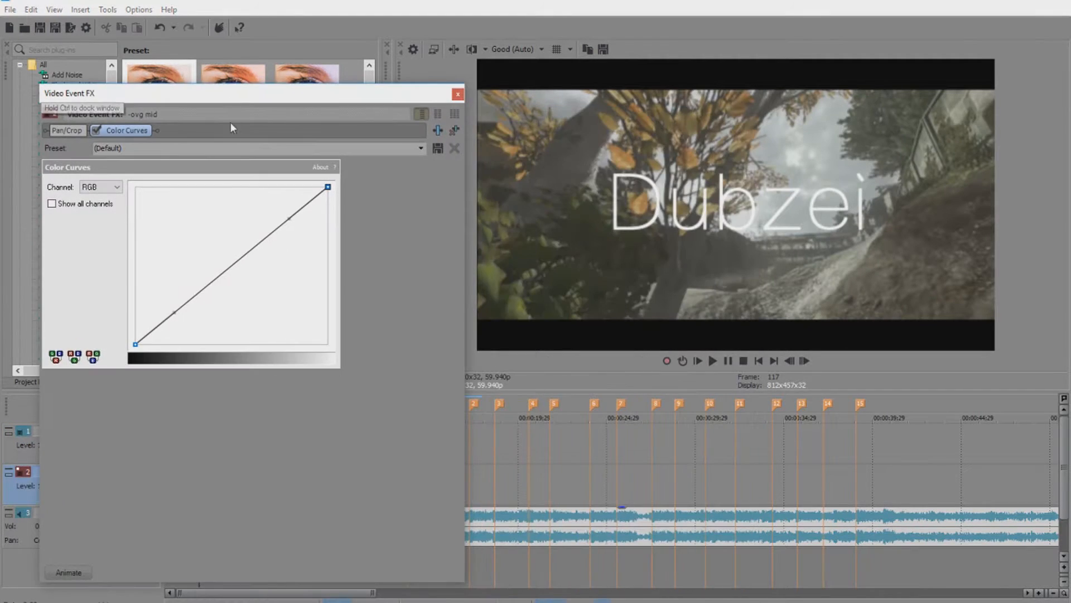
# Set the intro clip's Color Curves effect to the Montage Curves preset.
pyautogui.click(401, 148)
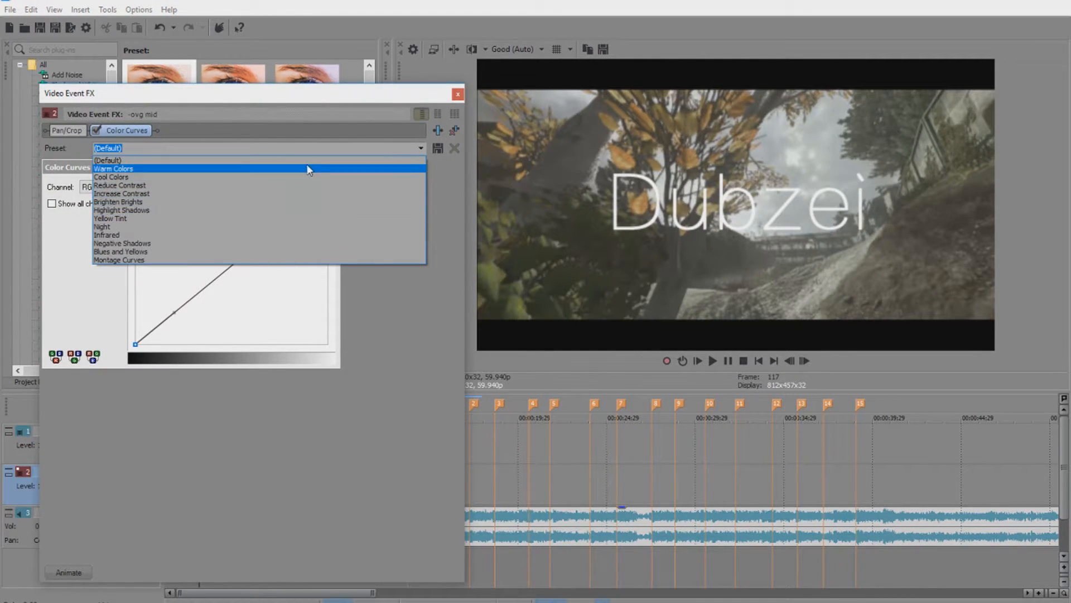
pyautogui.click(260, 260)
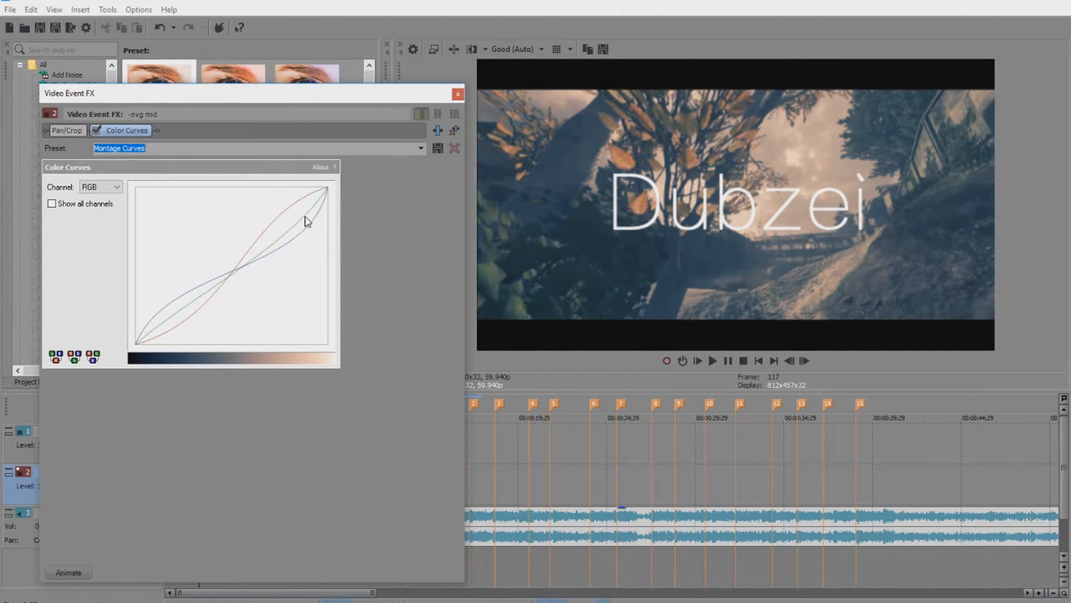
pyautogui.click(306, 234)
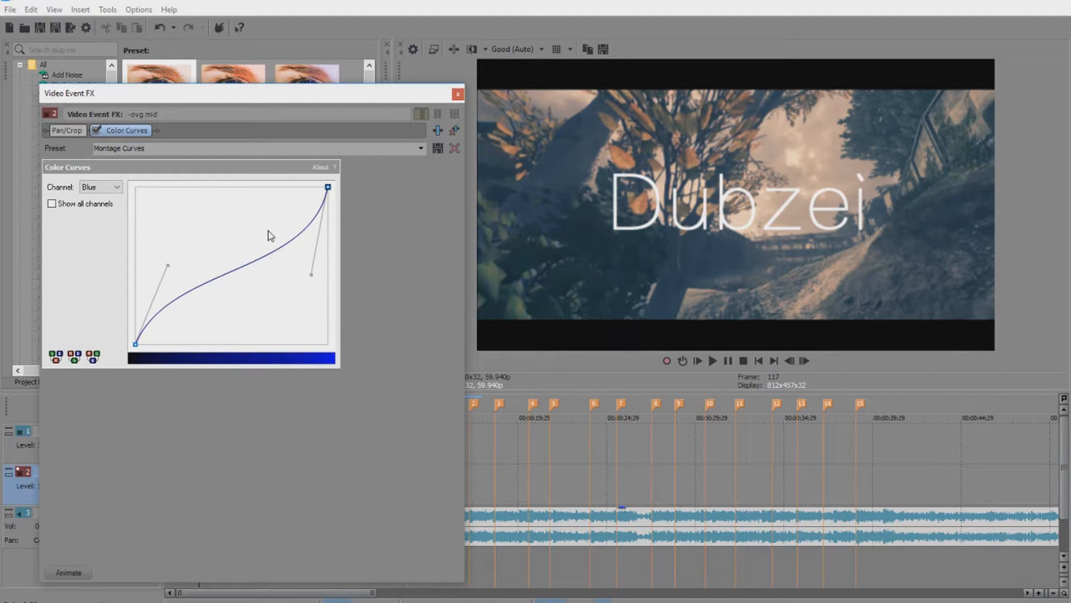
pyautogui.click(417, 148)
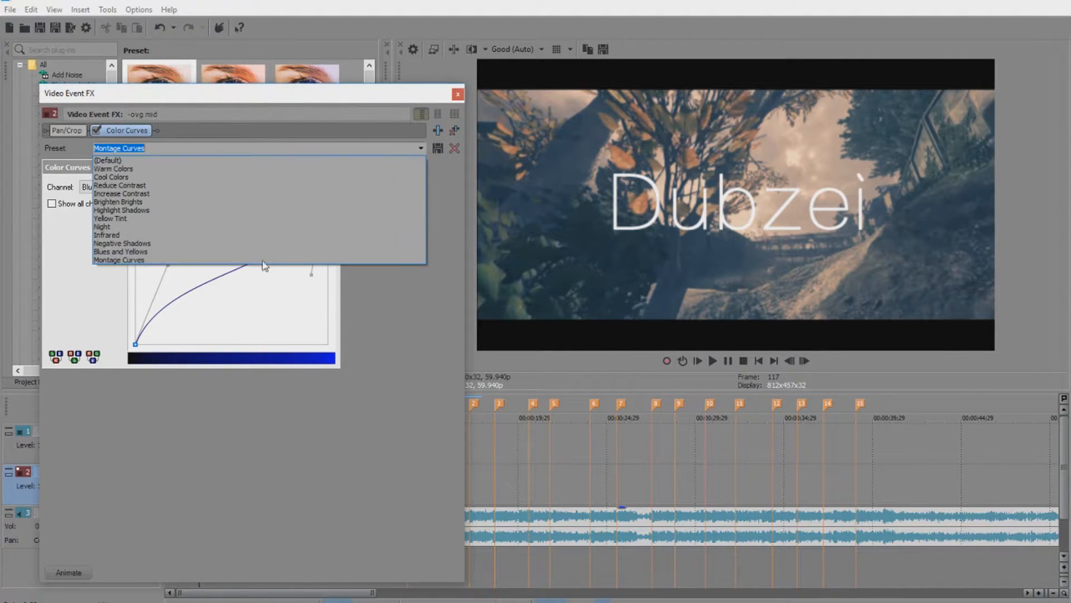
pyautogui.click(172, 261)
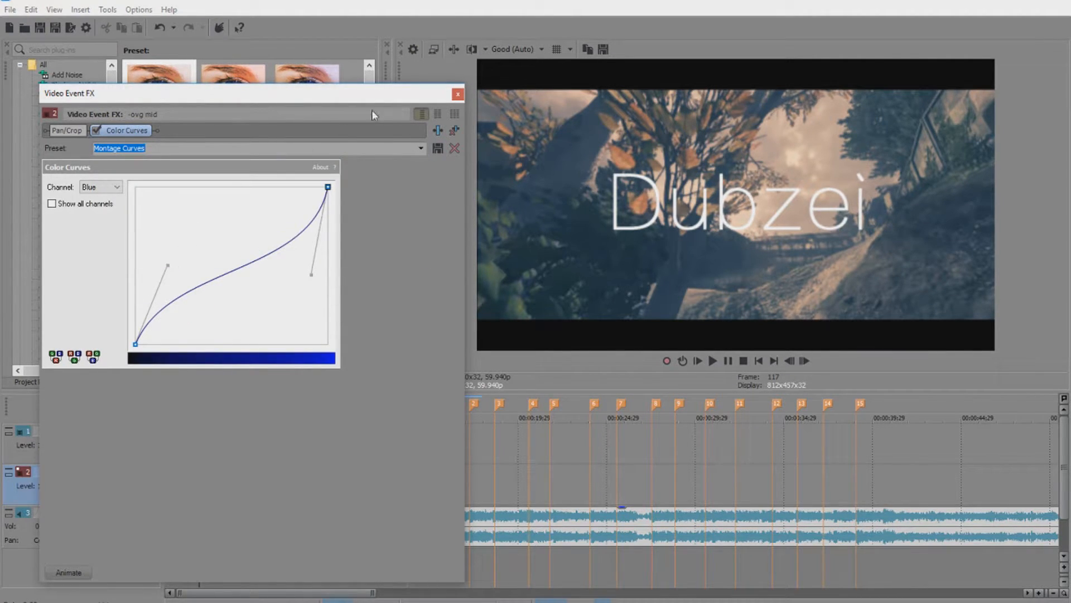
pyautogui.click(454, 96)
# Add a second Color Curves effect to the intro clip, also set to Montage Curves.
pyautogui.moveTo(164, 94); pyautogui.dragTo(199, 483)
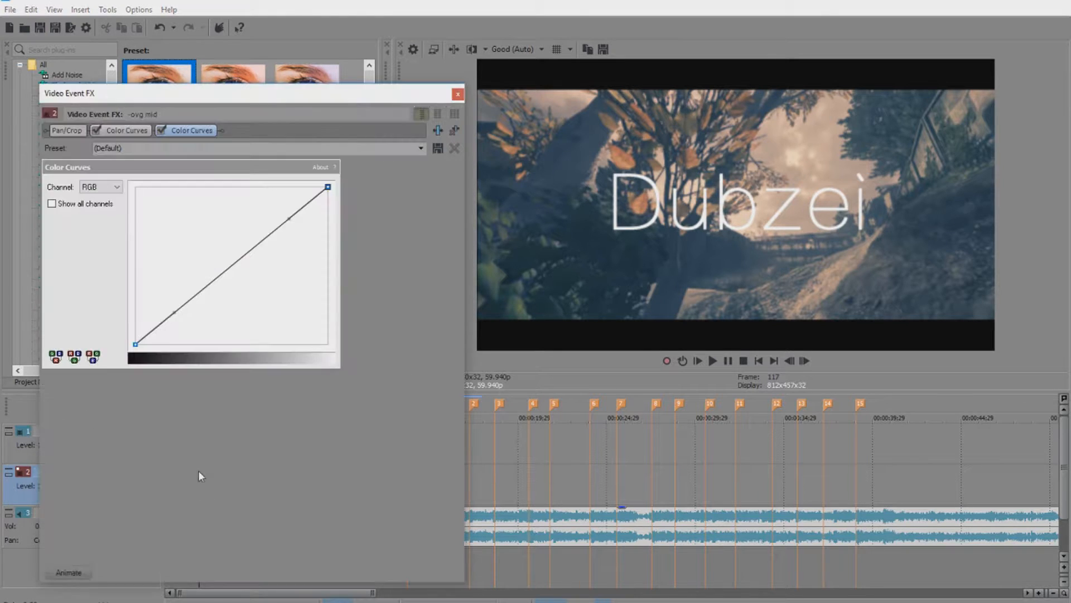
pyautogui.click(422, 148)
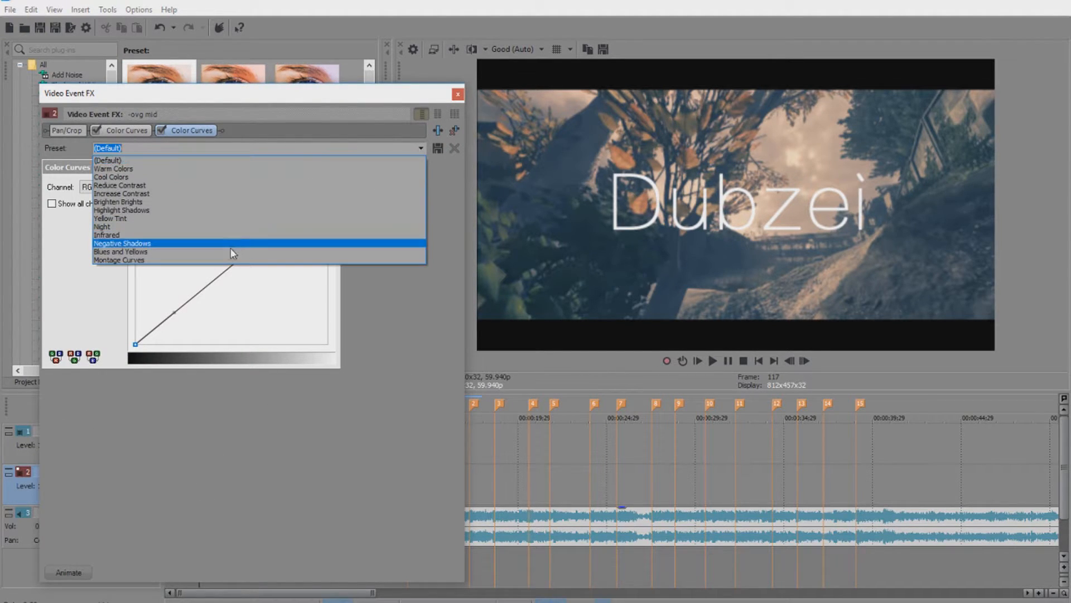
pyautogui.click(224, 261)
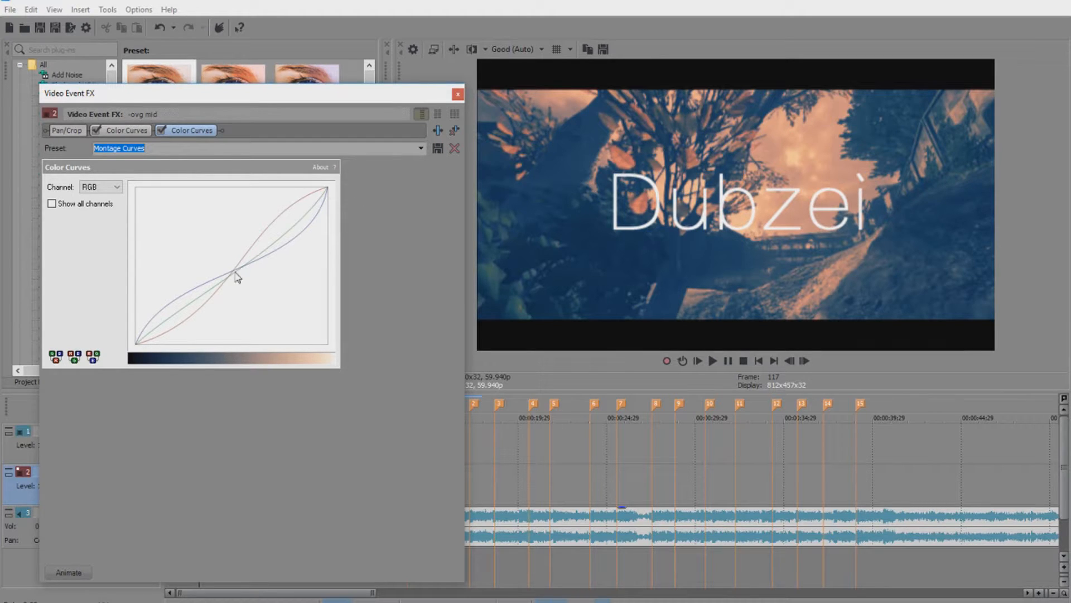
pyautogui.click(457, 94)
# Apply the Montage Curves preset to the first track 2 clip.
pyautogui.scroll(-3, 246, 223)
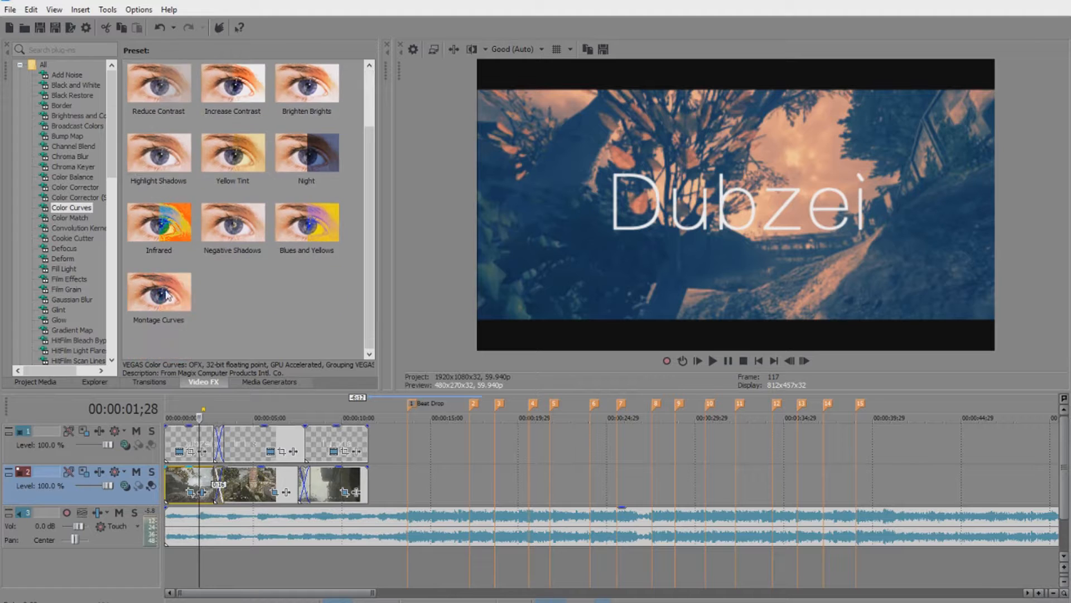
pyautogui.click(166, 323)
pyautogui.moveTo(241, 491); pyautogui.dragTo(238, 489)
pyautogui.click(457, 94)
pyautogui.moveTo(159, 301); pyautogui.dragTo(322, 481)
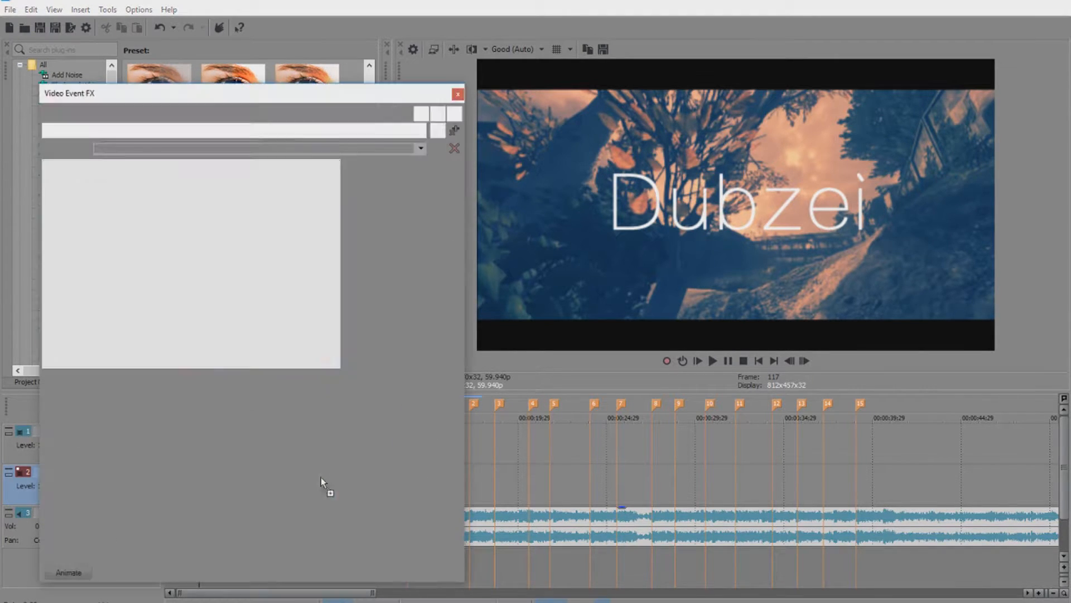
pyautogui.click(457, 93)
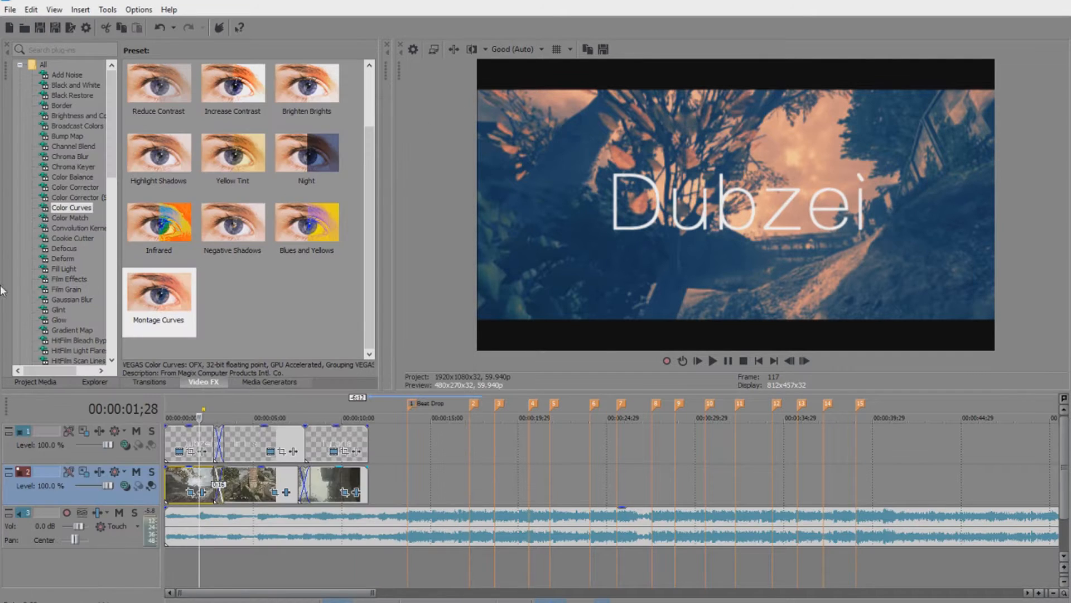
pyautogui.scroll(-10, 81, 246)
pyautogui.scroll(-8, 81, 246)
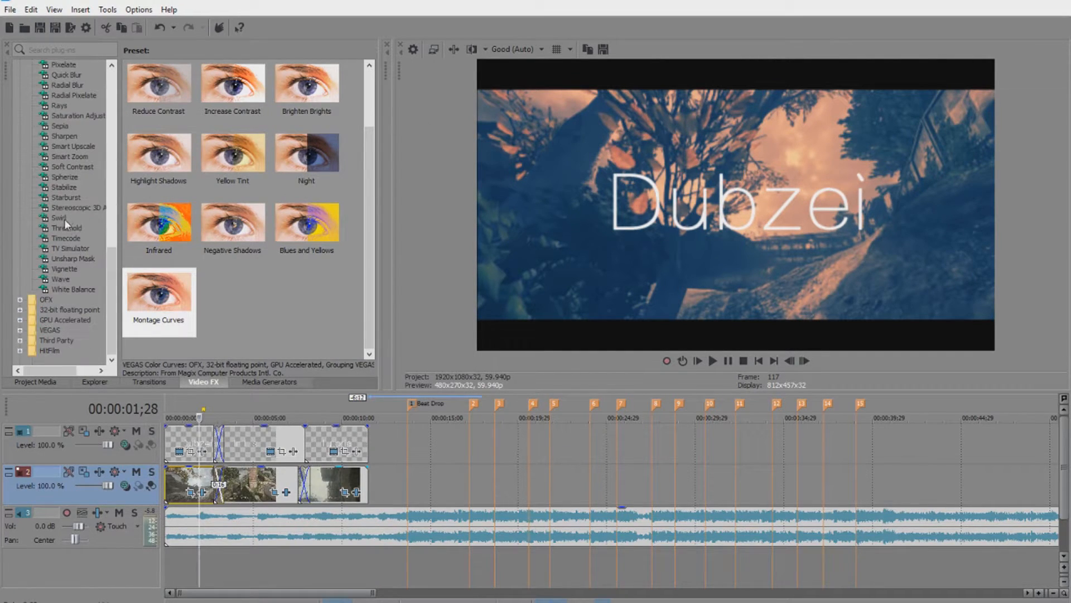
# Apply the Montage Look Soft Contrast preset, adjust correction hue to 360, and show the Vignette settings.
pyautogui.click(72, 167)
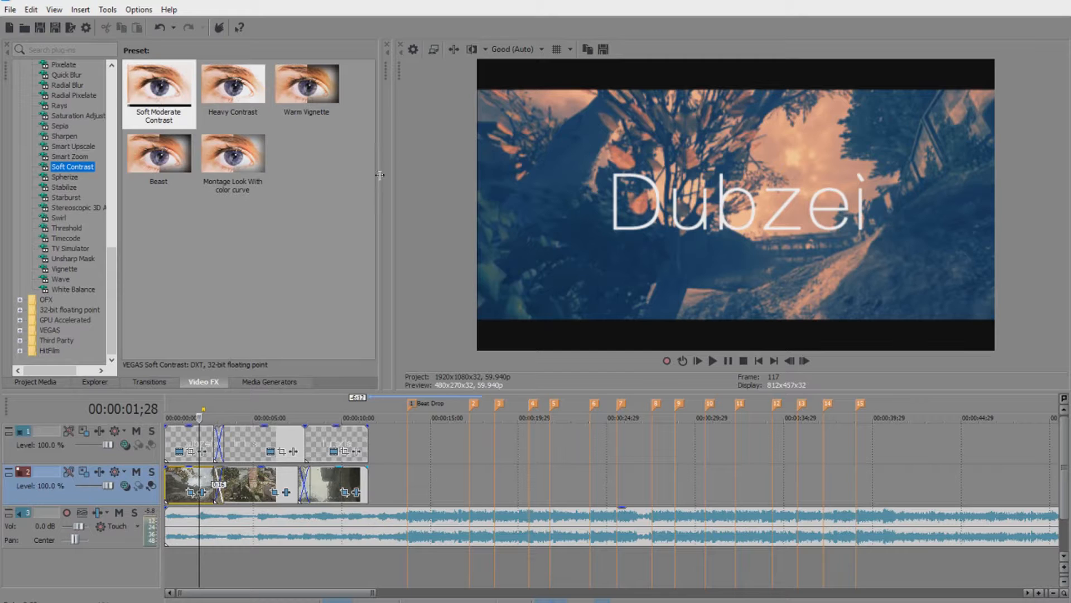
pyautogui.moveTo(159, 92); pyautogui.dragTo(187, 456)
pyautogui.moveTo(233, 153); pyautogui.dragTo(191, 488)
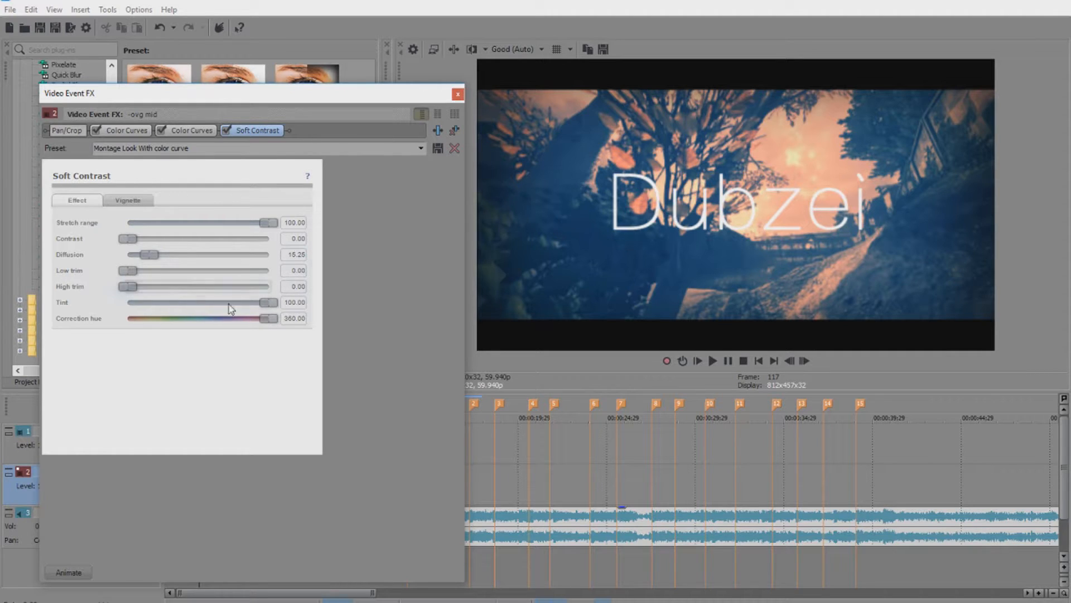
pyautogui.moveTo(272, 322); pyautogui.dragTo(350, 323)
pyautogui.moveTo(276, 322); pyautogui.dragTo(299, 320)
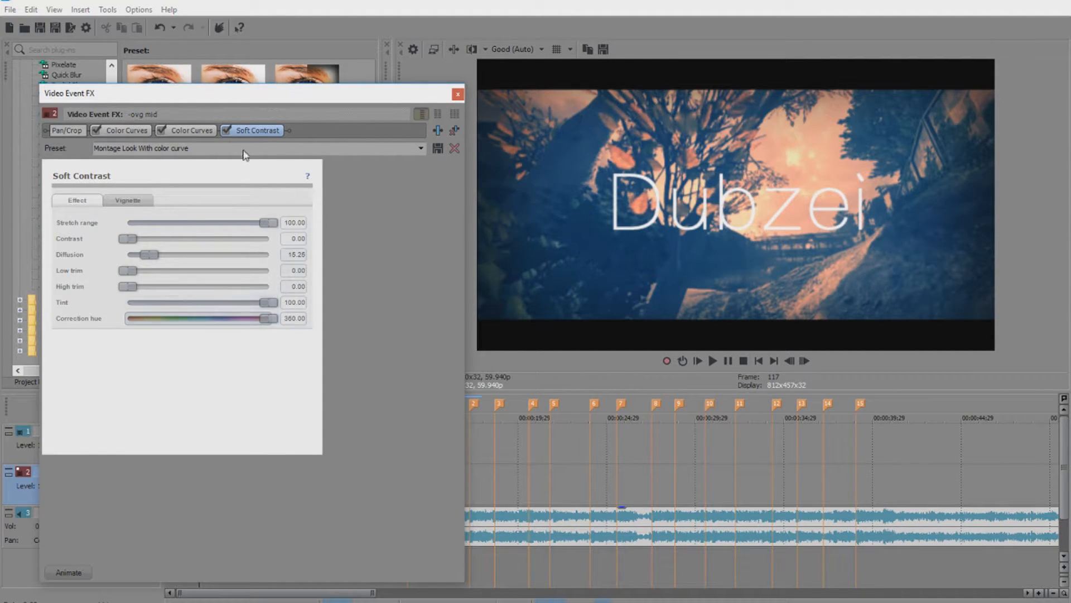
pyautogui.click(141, 200)
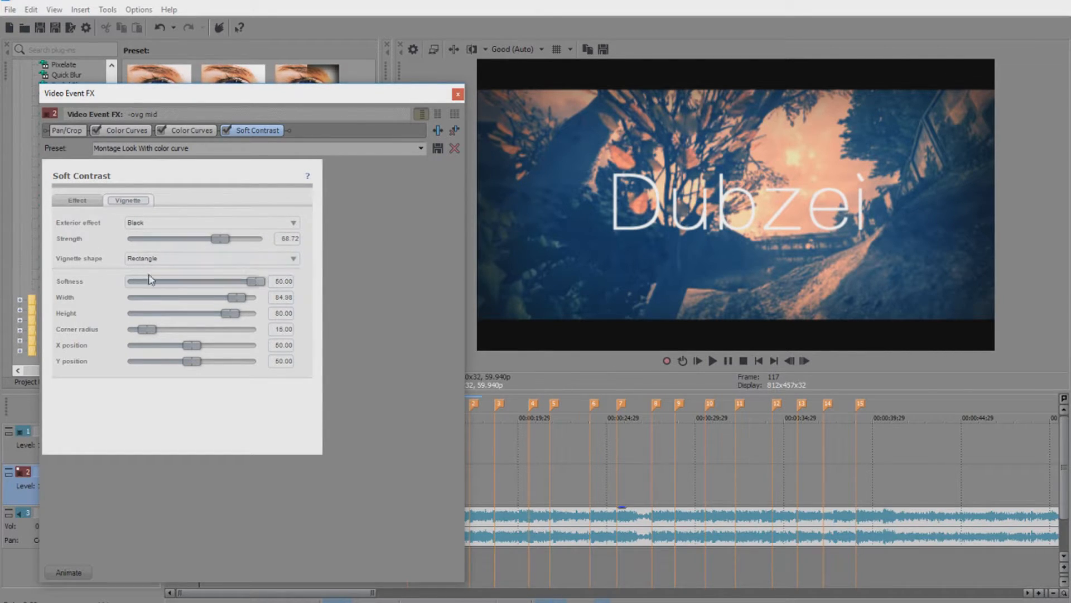
# Try an Ellipse vignette, settle on Rectangle with softness 20 and width 80, then preview.
pyautogui.click(170, 258)
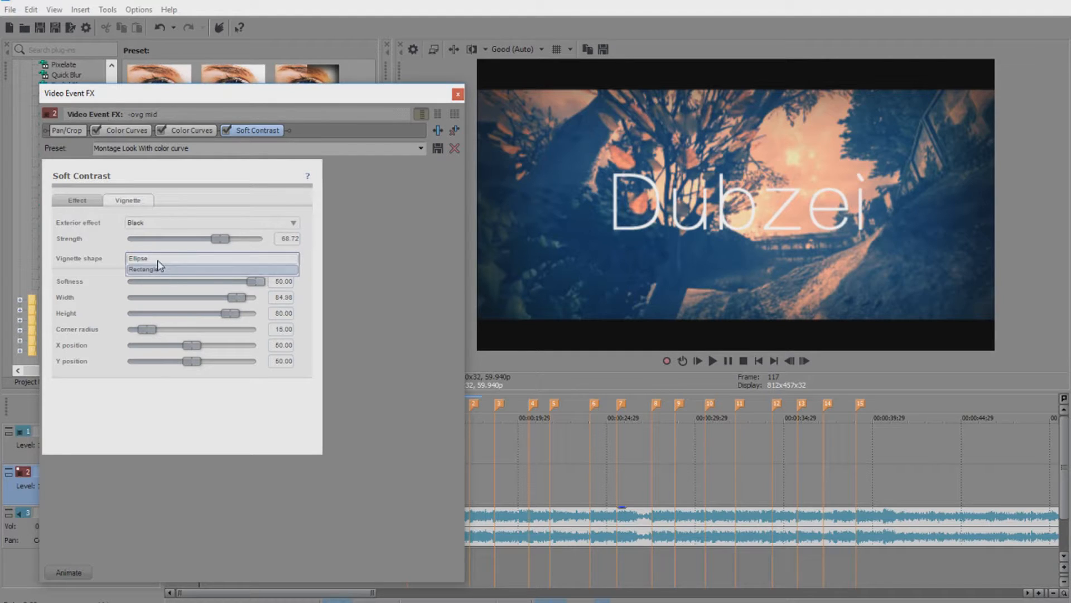
pyautogui.click(176, 257)
pyautogui.click(201, 259)
pyautogui.click(194, 270)
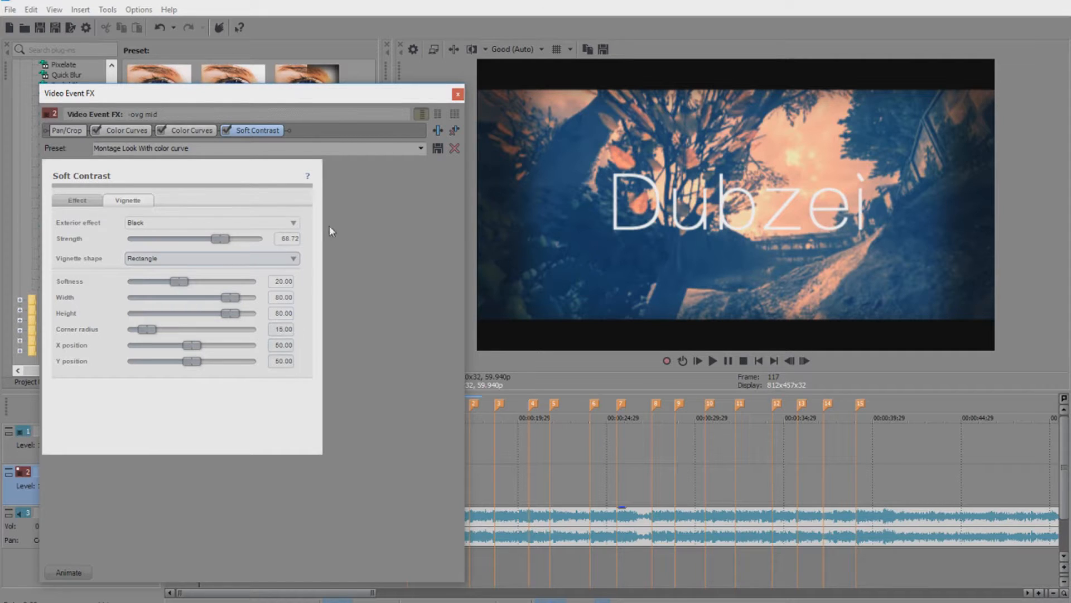
pyautogui.click(458, 95)
pyautogui.click(713, 360)
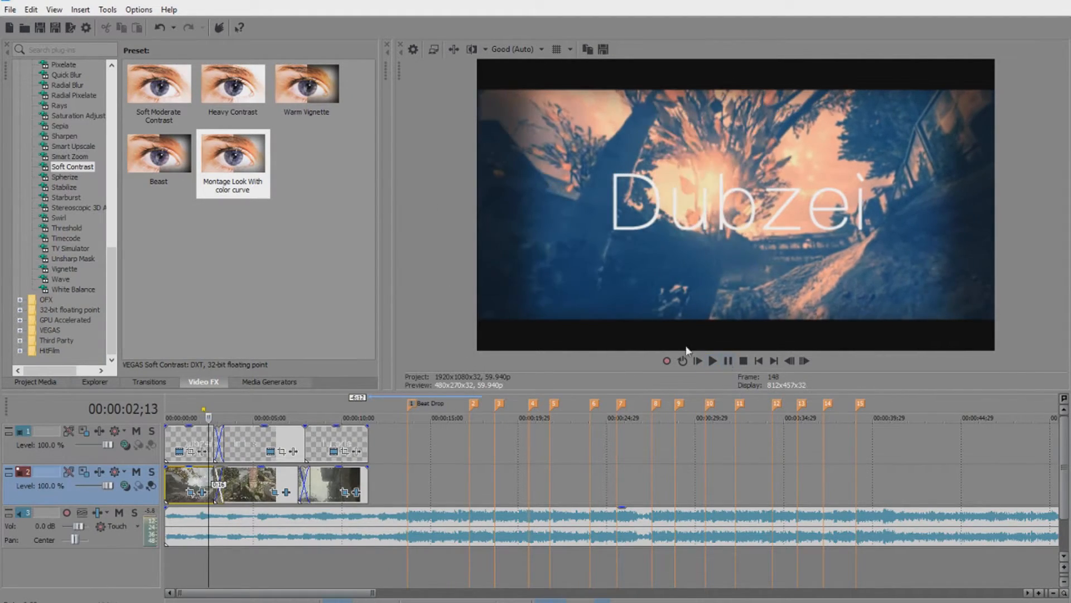
# Apply Montage Look to the second and third track 2 clips, preview, and show Project Media.
pyautogui.moveTo(228, 153); pyautogui.dragTo(223, 158)
pyautogui.moveTo(255, 485); pyautogui.dragTo(255, 484)
pyautogui.click(460, 97)
pyautogui.moveTo(327, 481); pyautogui.dragTo(327, 481)
pyautogui.click(459, 92)
pyautogui.click(714, 360)
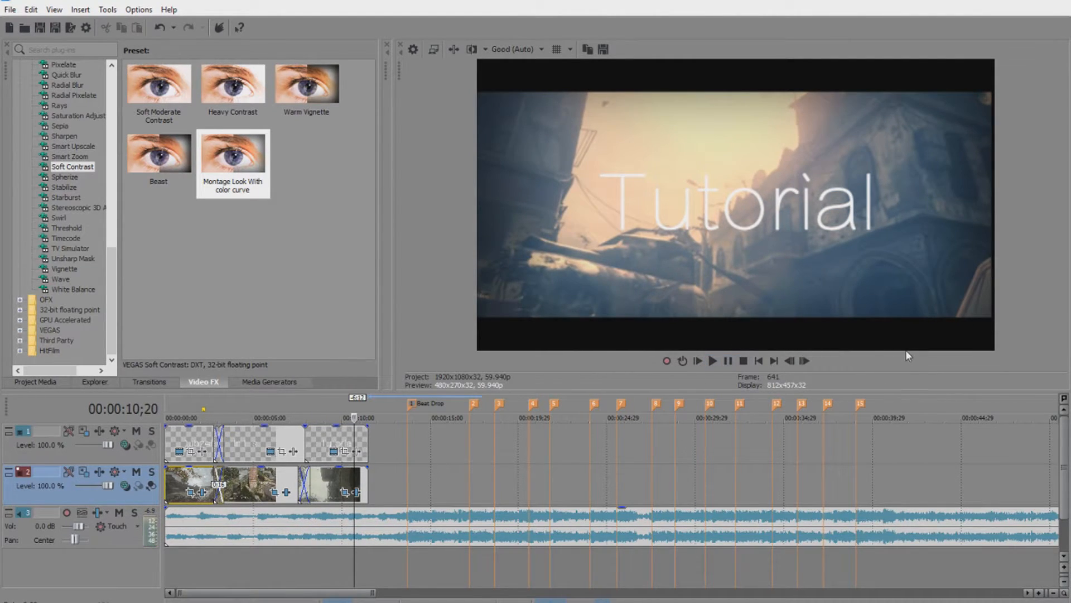
pyautogui.click(51, 382)
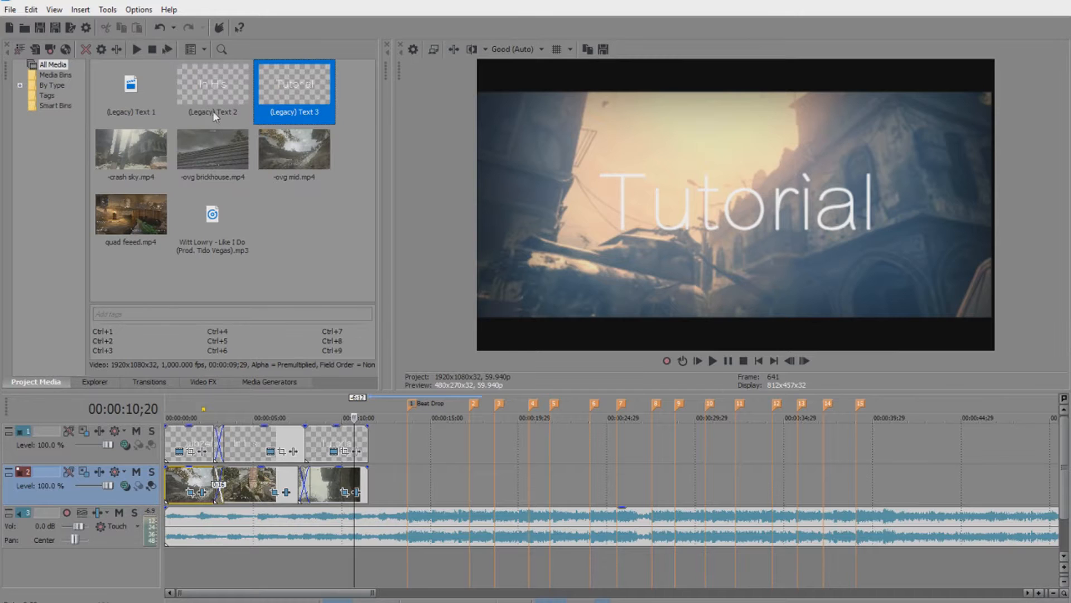
# Drop quad feeed.mp4 from Project Media onto the timeline and nudge it to start at the beat drop.
pyautogui.moveTo(132, 220); pyautogui.dragTo(146, 181)
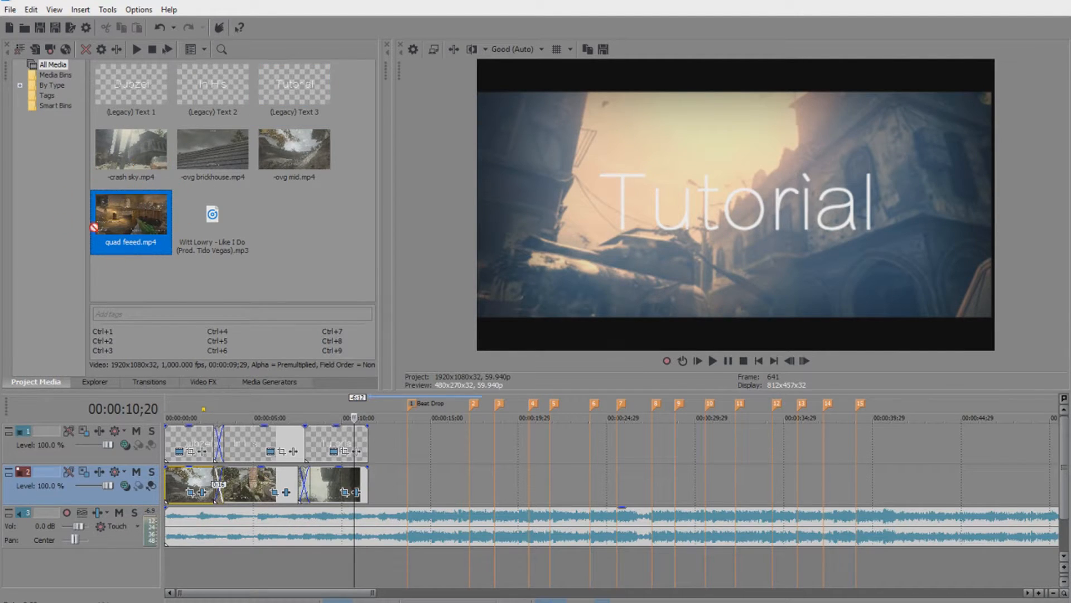
pyautogui.moveTo(225, 224); pyautogui.dragTo(431, 534)
pyautogui.scroll(1, 432, 452)
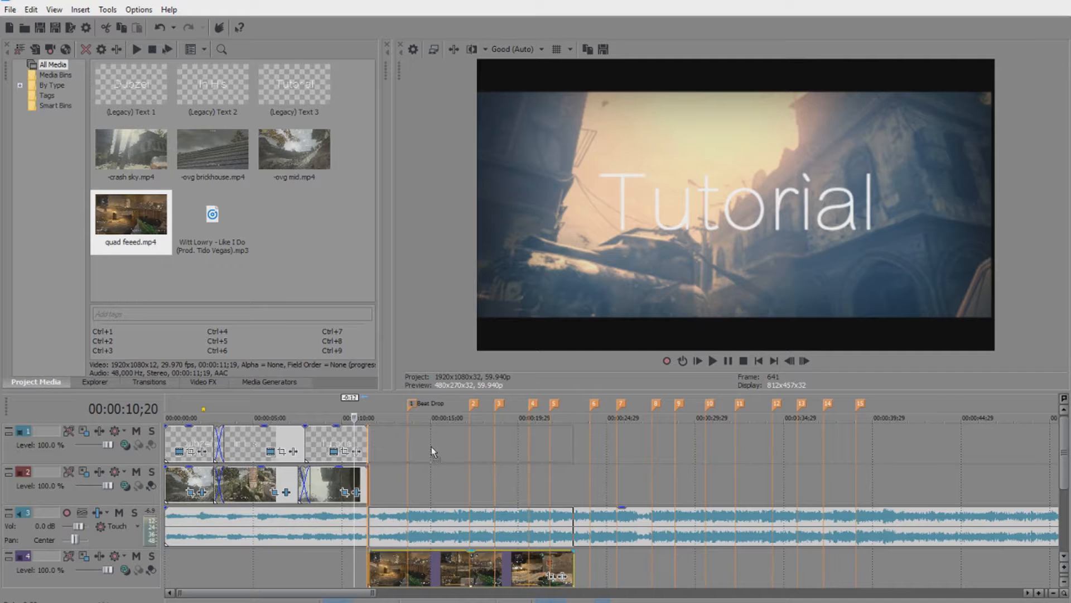
pyautogui.moveTo(430, 581); pyautogui.dragTo(438, 583)
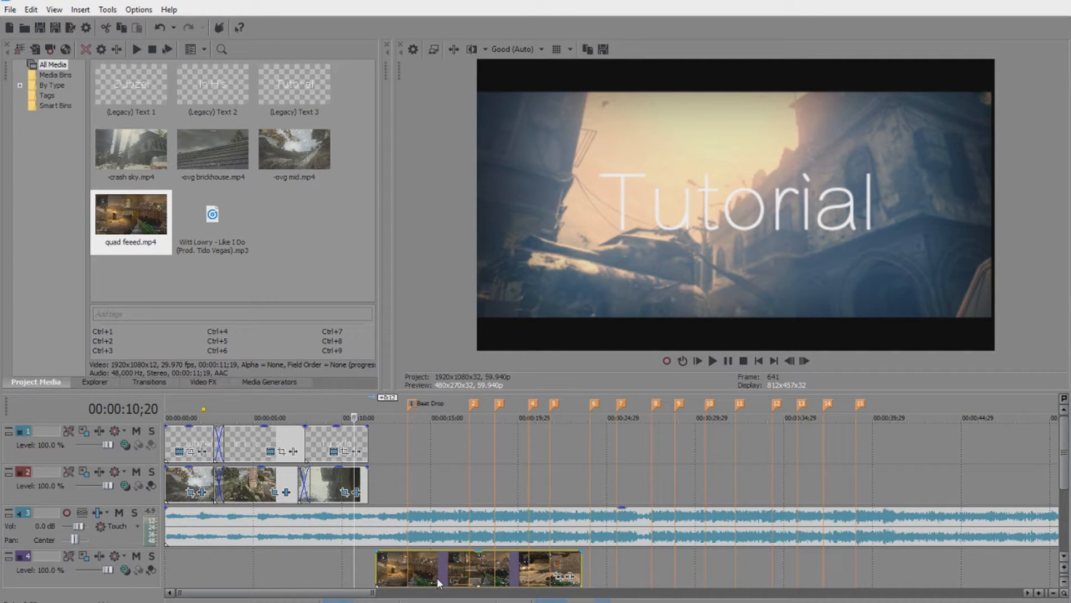
# Move the quad feeed video event up onto track 1, right after the intro clips.
pyautogui.click(379, 522)
pyautogui.scroll(-2, 375, 536)
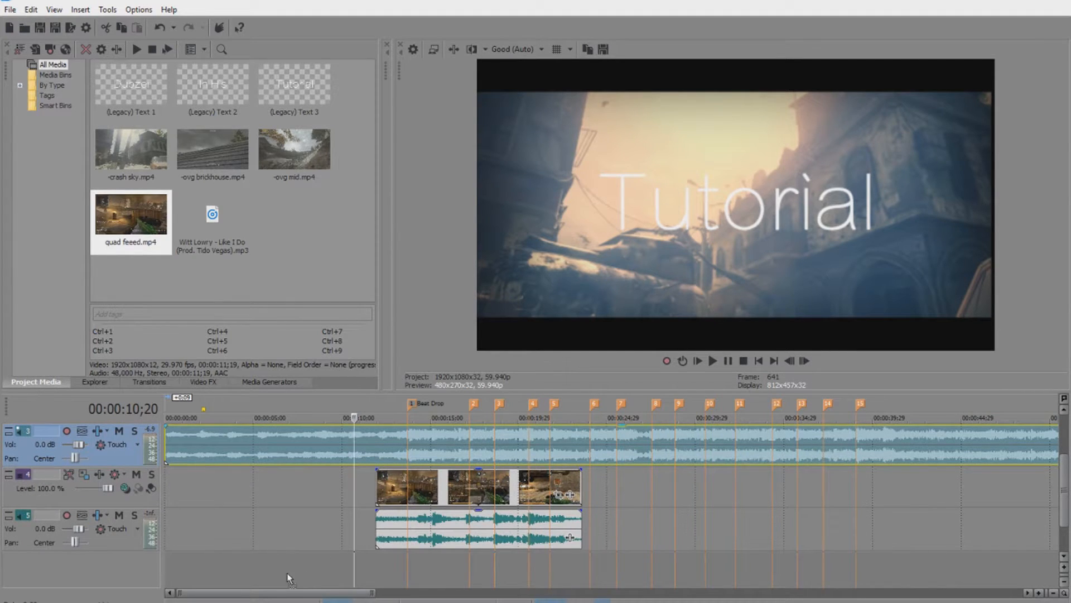
pyautogui.scroll(-1, 290, 569)
pyautogui.scroll(2, 453, 510)
pyautogui.scroll(-2, 453, 510)
pyautogui.moveTo(1066, 499); pyautogui.dragTo(1067, 462)
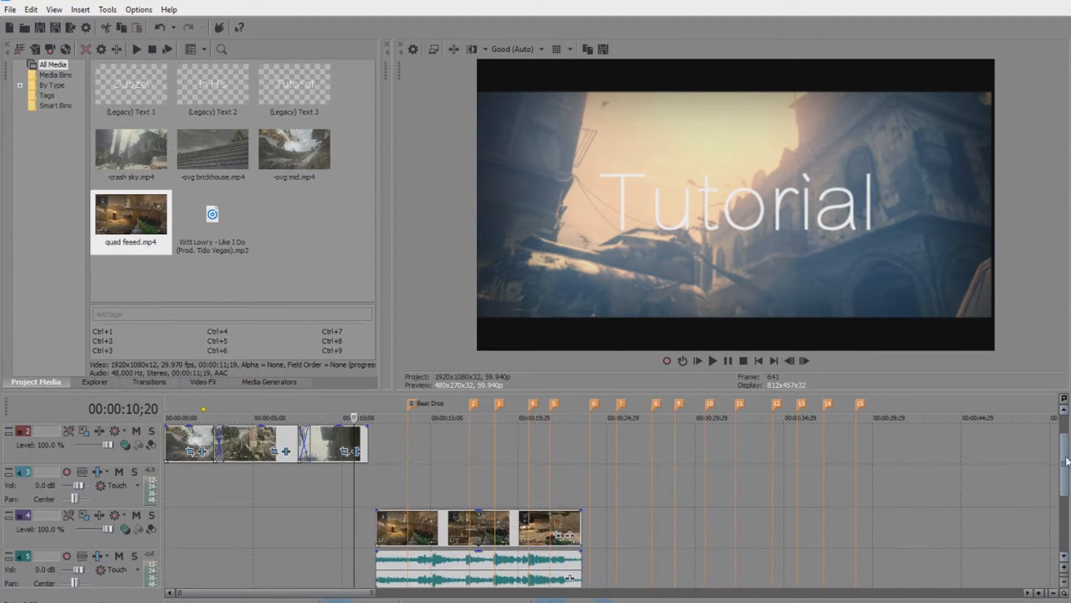
pyautogui.moveTo(480, 540); pyautogui.dragTo(442, 444)
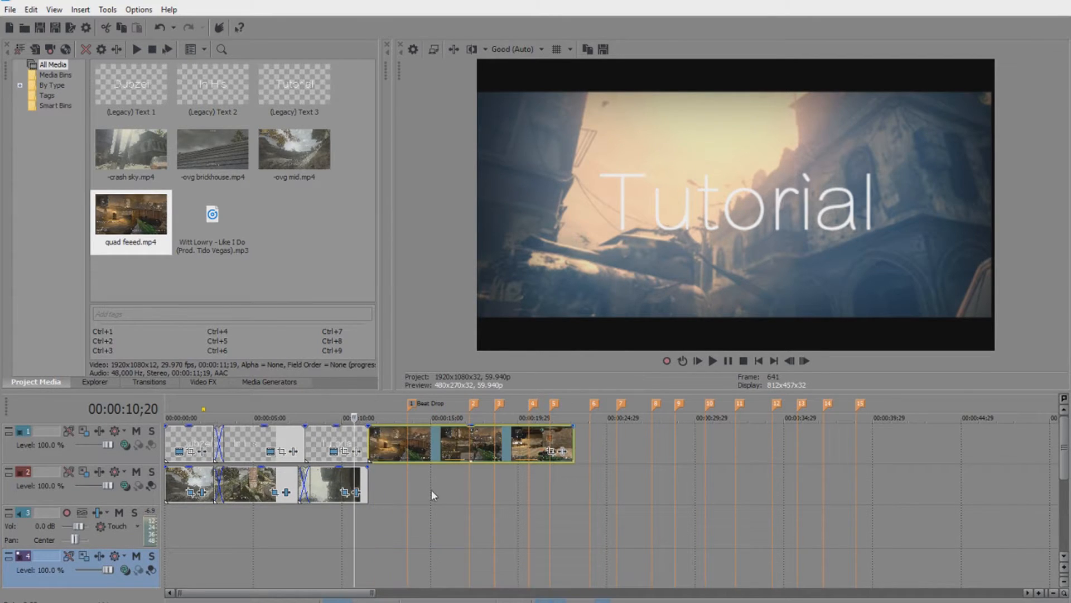
pyautogui.moveTo(1062, 437); pyautogui.dragTo(1055, 468)
# Delete the empty video track 4 and the empty track 3.
pyautogui.rightClick(94, 541)
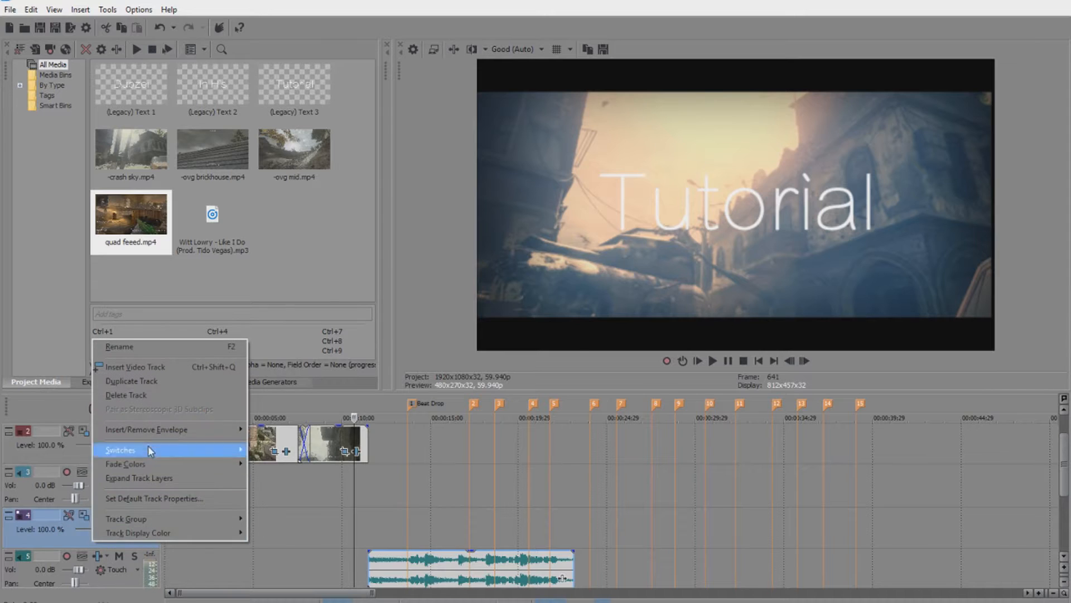
pyautogui.click(150, 394)
pyautogui.rightClick(112, 491)
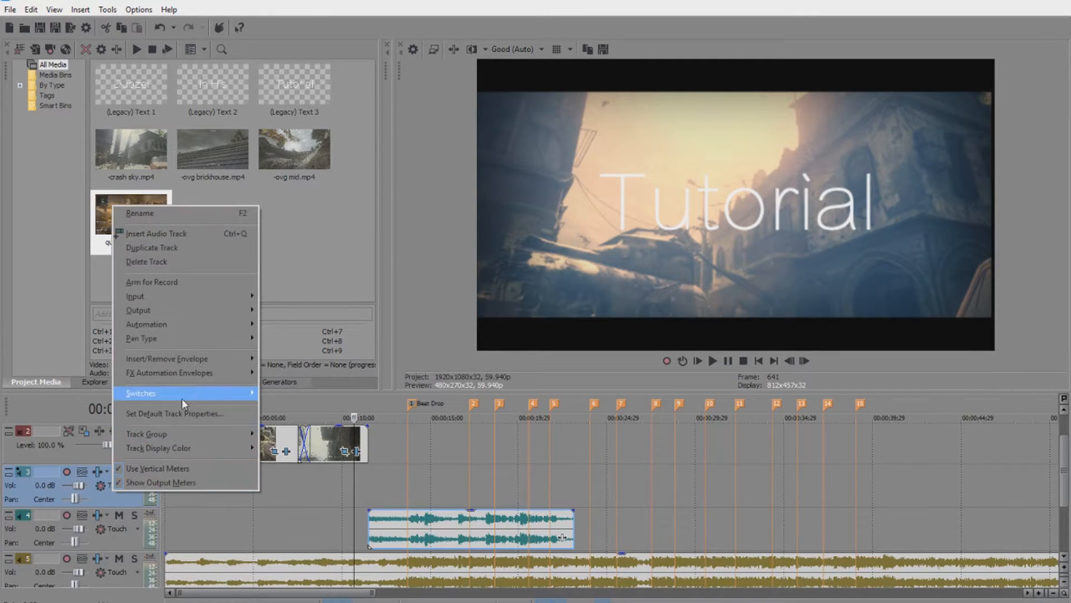
pyautogui.click(162, 260)
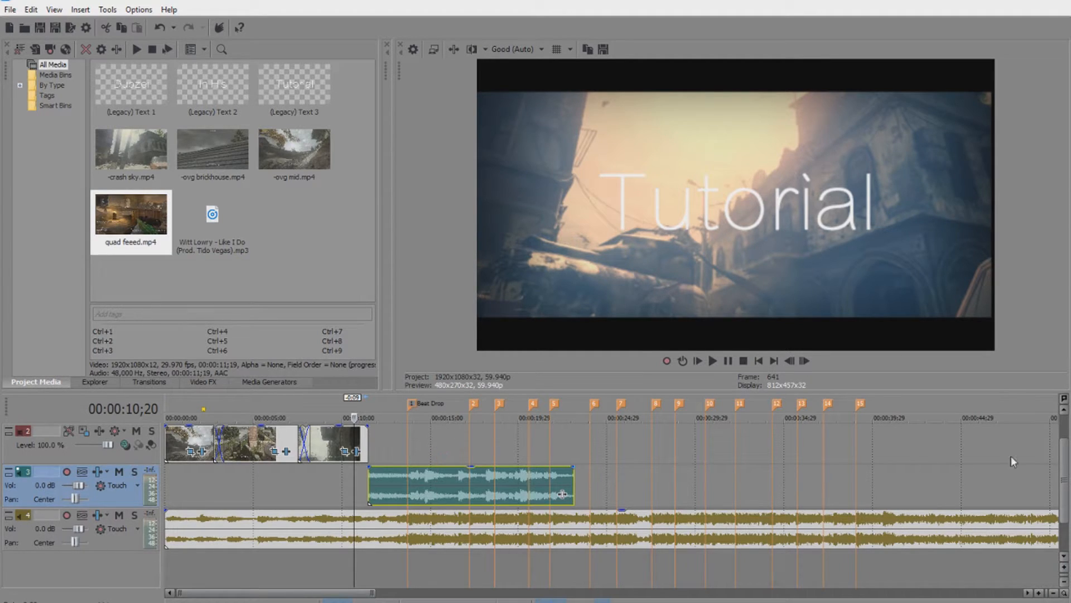
# Lower the quad feeed audio event's gain to -14.8 dB.
pyautogui.scroll(1, 1067, 474)
pyautogui.click(420, 484)
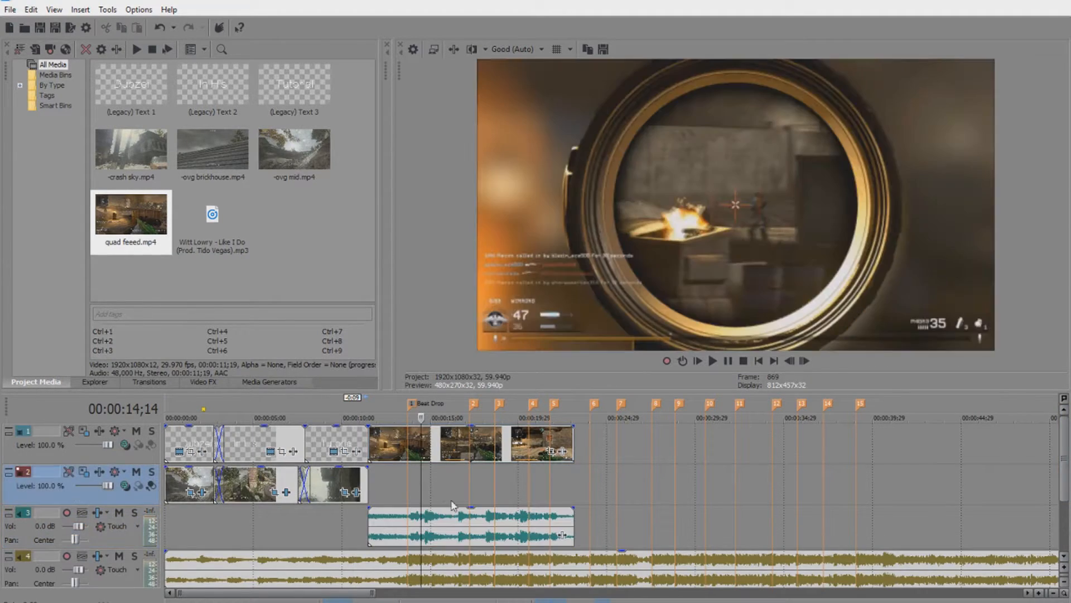
pyautogui.moveTo(457, 525); pyautogui.dragTo(455, 476)
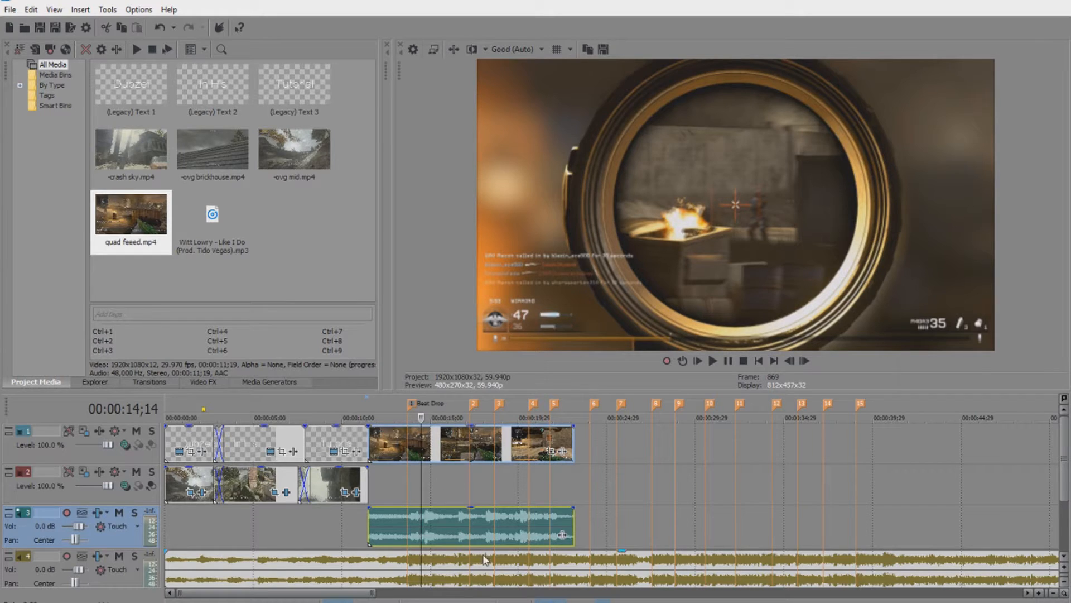
pyautogui.moveTo(473, 510); pyautogui.dragTo(472, 541)
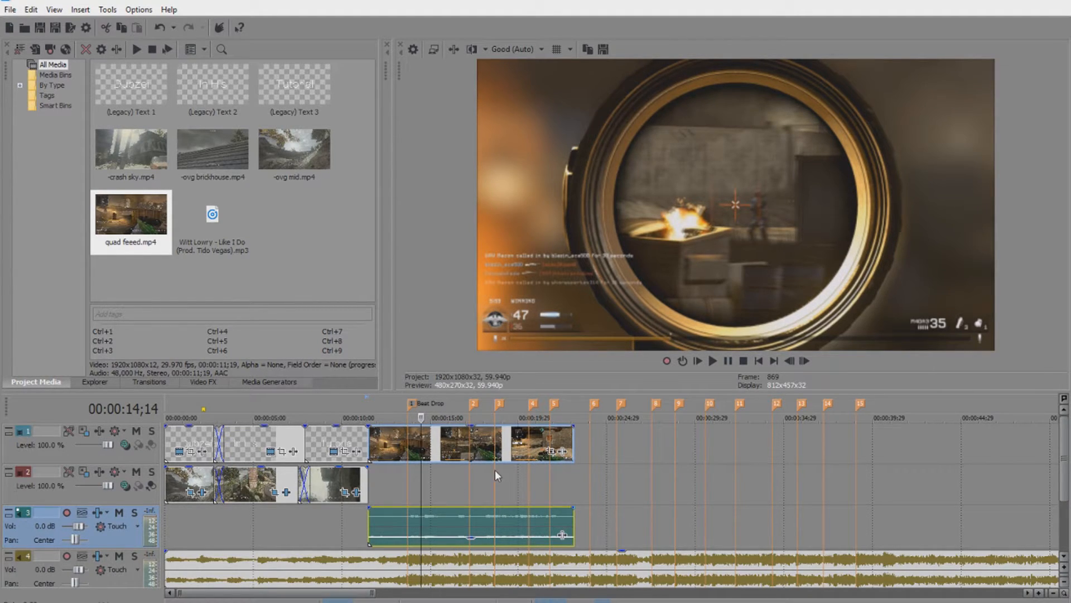
# Play the montage from the quad feeed clip start and pause at 14;25.
pyautogui.rightClick(429, 521)
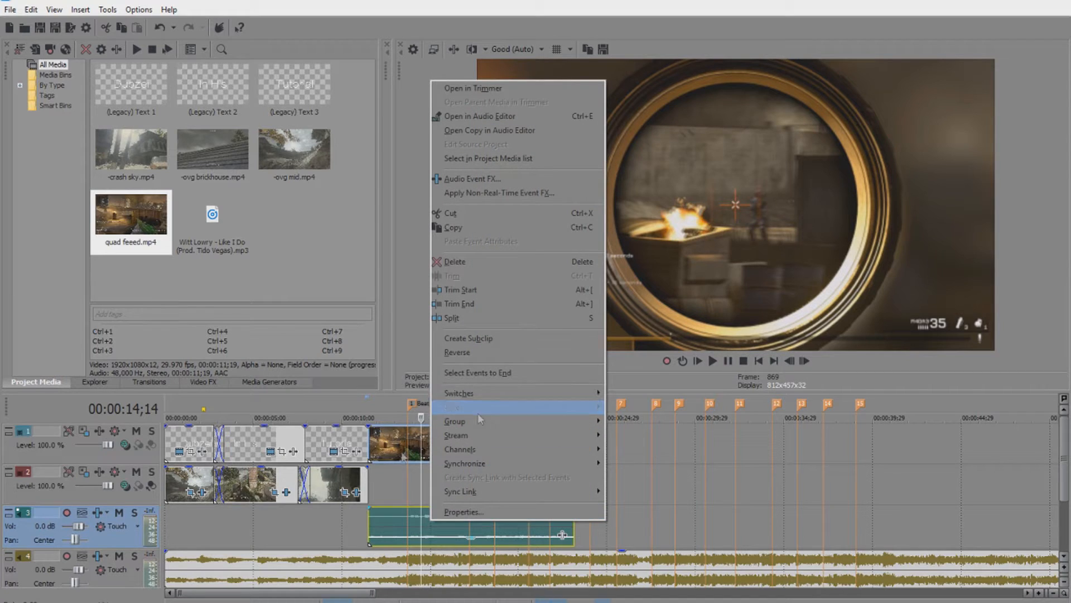
pyautogui.click(369, 523)
pyautogui.click(715, 364)
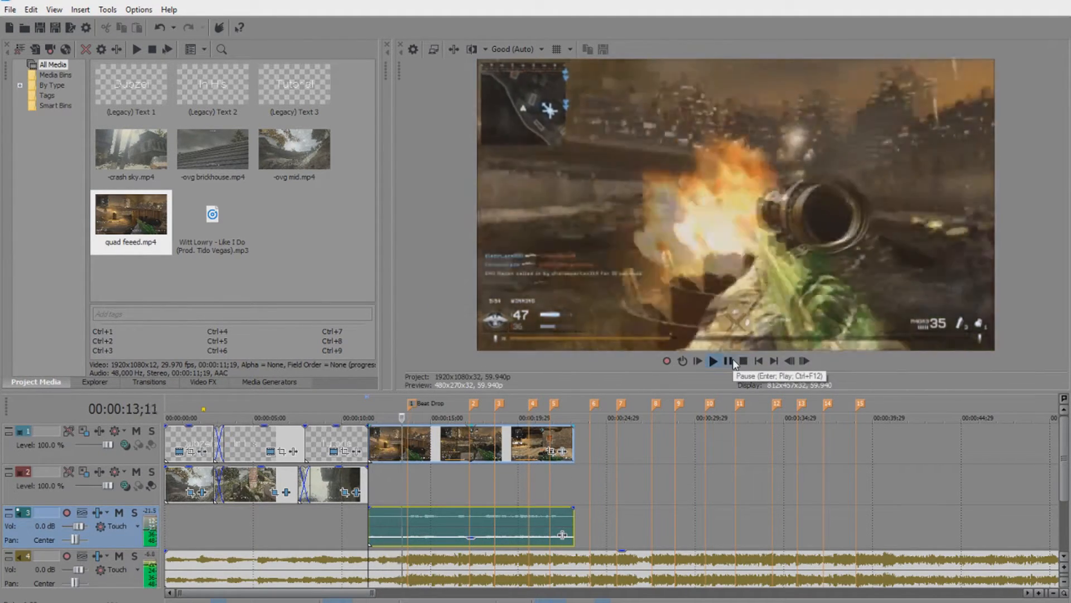
pyautogui.click(730, 361)
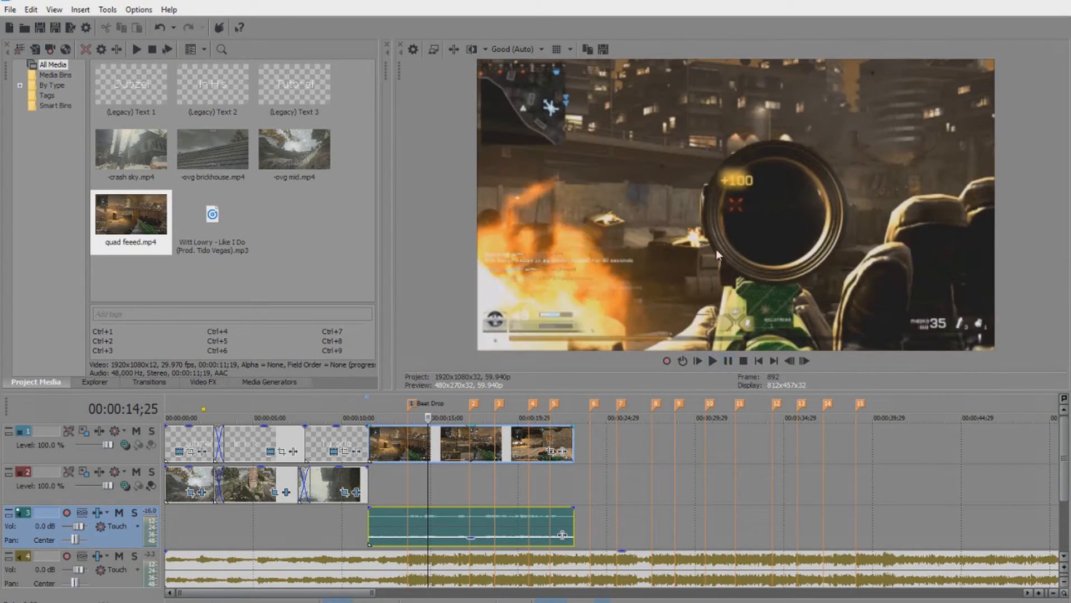
# Split the quad feeed video and audio at 14;14.
pyautogui.scroll(3, 467, 483)
pyautogui.scroll(5, 465, 477)
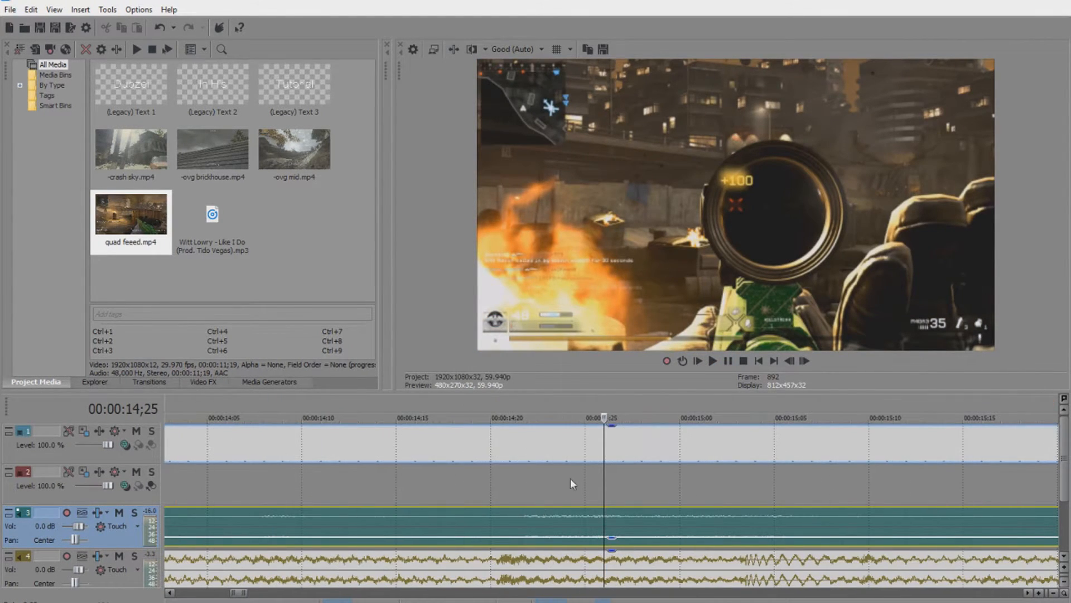
pyautogui.click(585, 451)
pyautogui.click(566, 441)
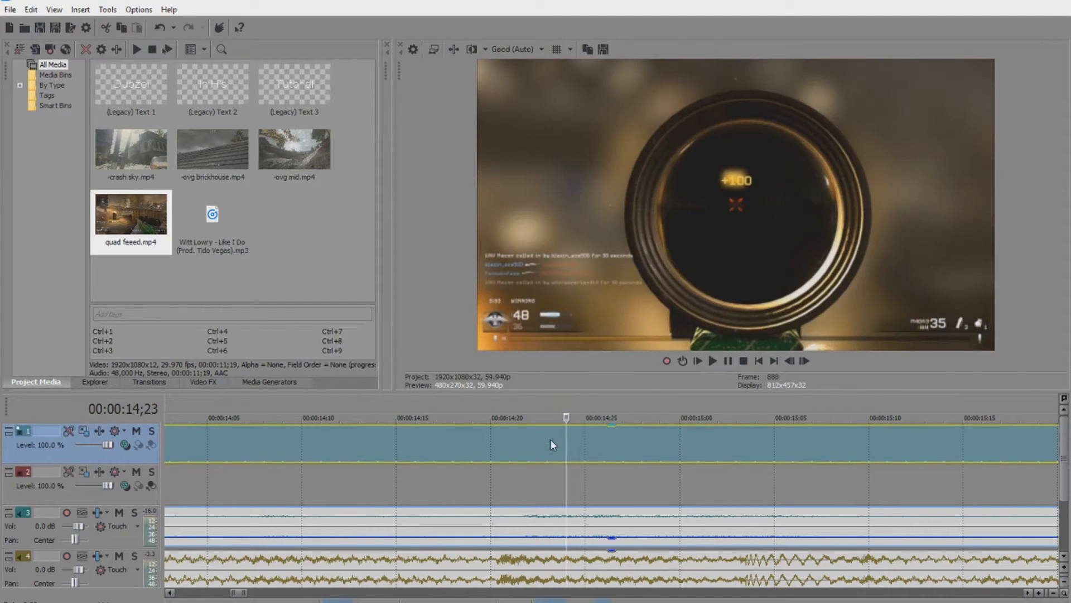
pyautogui.click(441, 442)
pyautogui.click(291, 450)
pyautogui.click(263, 448)
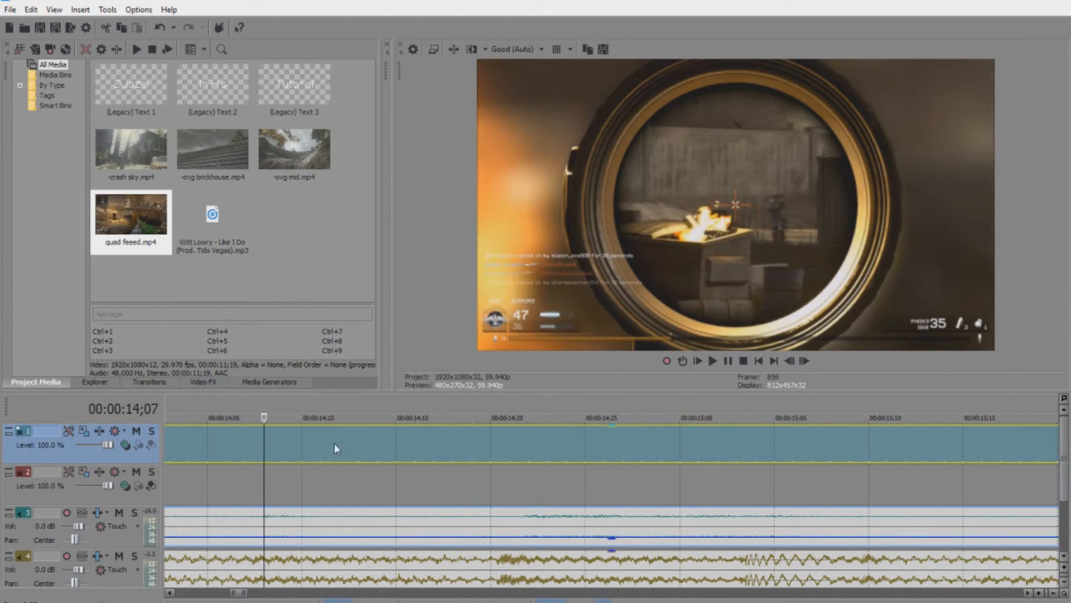
pyautogui.click(331, 442)
pyautogui.click(393, 441)
pyautogui.scroll(-3, 414, 445)
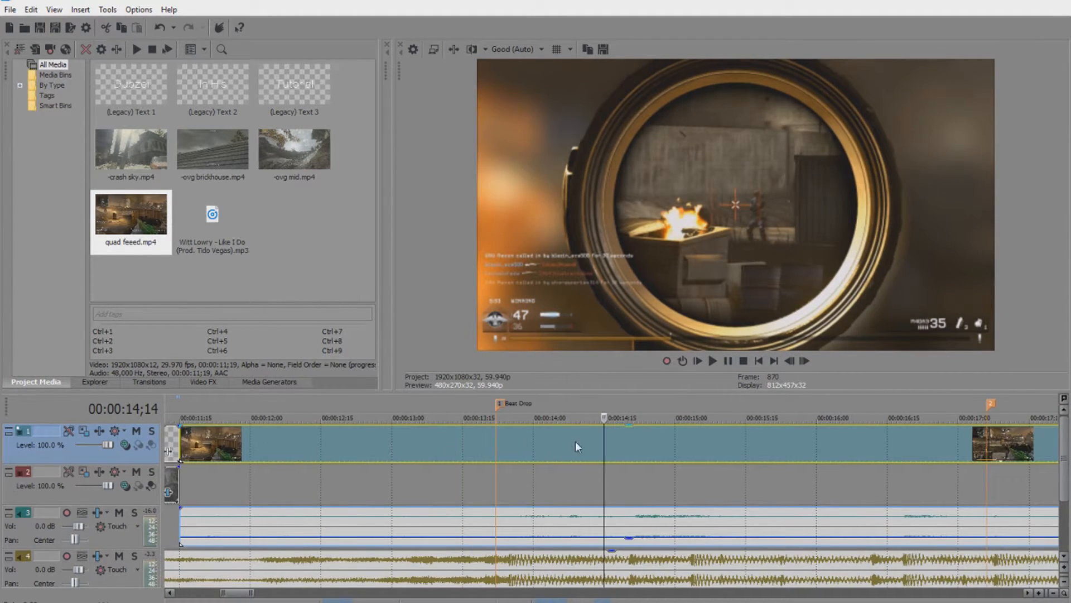
pyautogui.press('s')
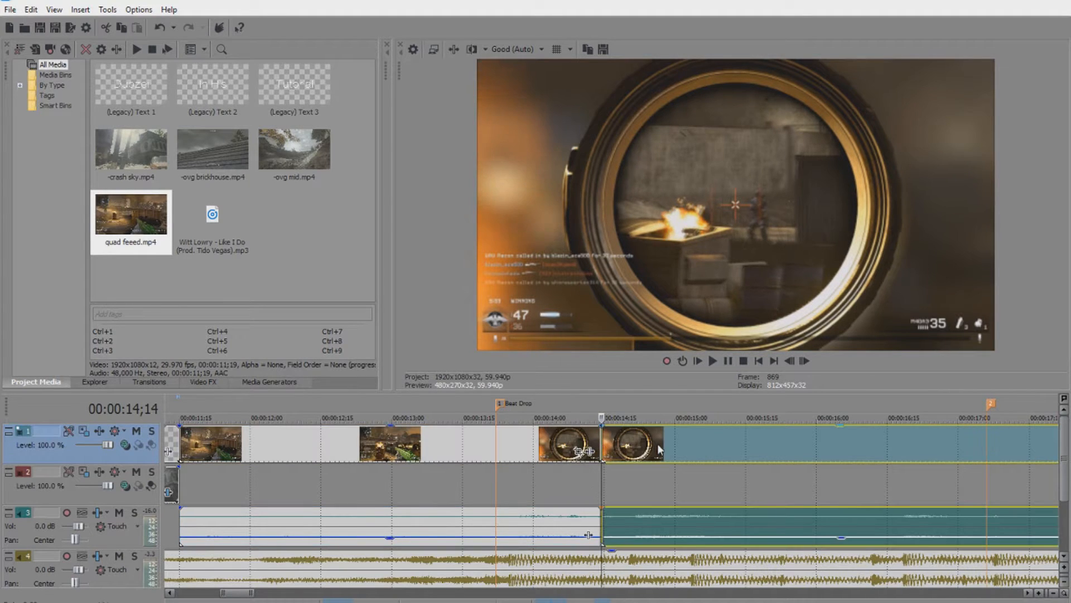
# Make a second split in the quad feeed clip at 14;24.
pyautogui.click(694, 442)
pyautogui.click(674, 441)
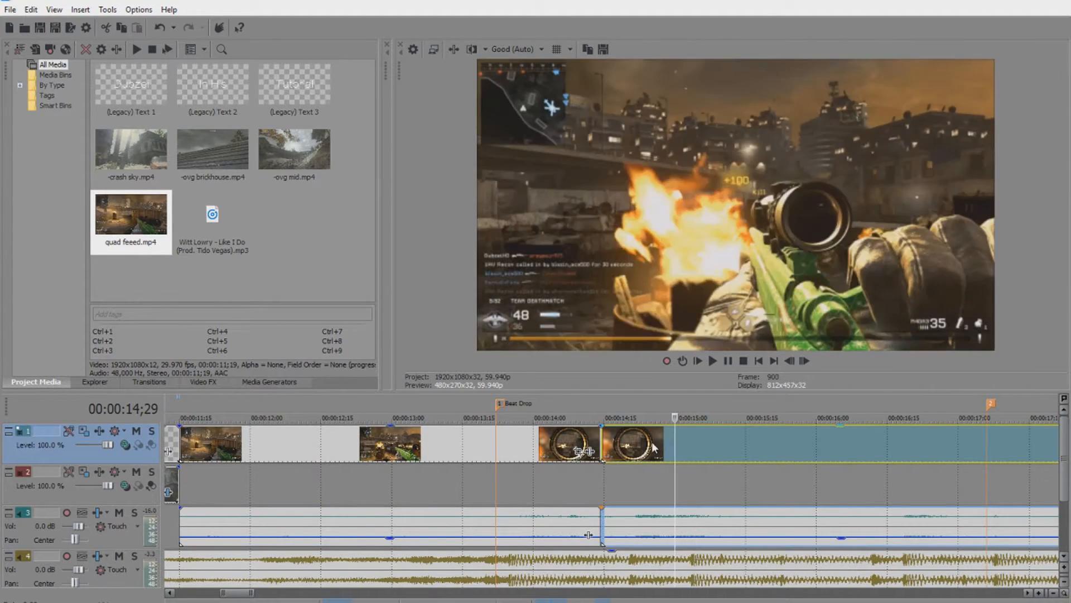
pyautogui.click(653, 443)
pyautogui.press('s')
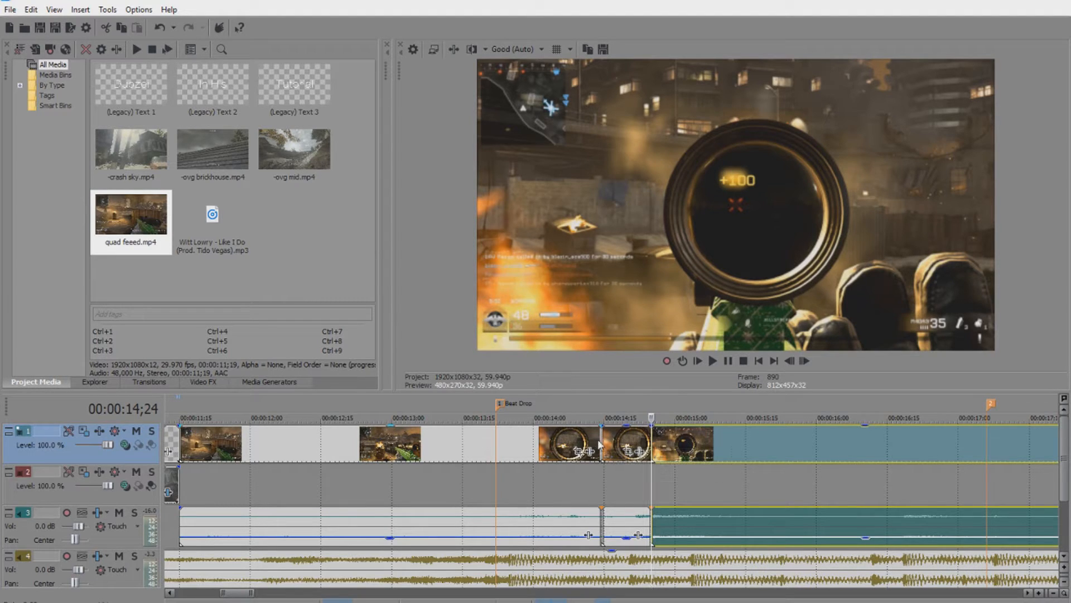
# Trim the beat-drop clip to about 13;17 and butt the short scoped clips together from 13;15.
pyautogui.moveTo(600, 444); pyautogui.dragTo(431, 451)
pyautogui.moveTo(627, 443); pyautogui.dragTo(472, 446)
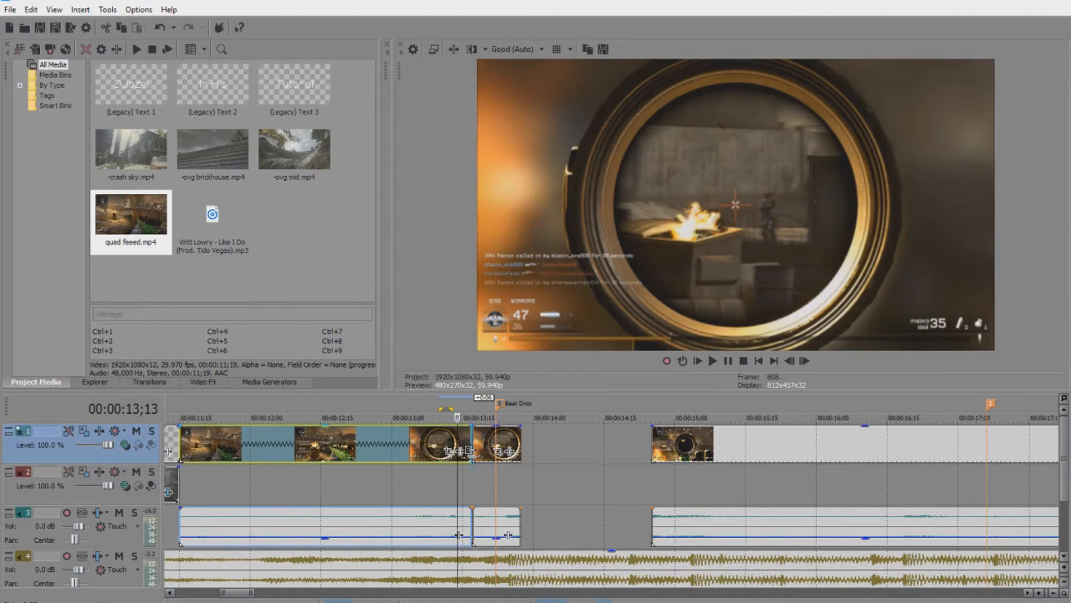
pyautogui.moveTo(677, 452); pyautogui.dragTo(544, 449)
# Preview the edit from 11;14, stop, then show the text generator presets.
pyautogui.click(328, 443)
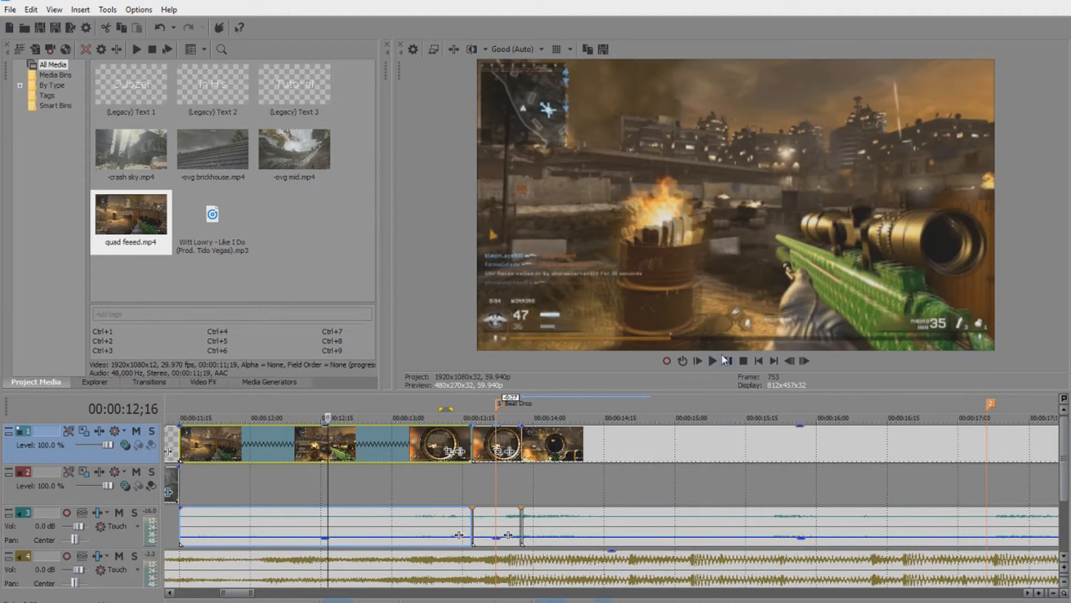
pyautogui.click(181, 437)
pyautogui.click(708, 366)
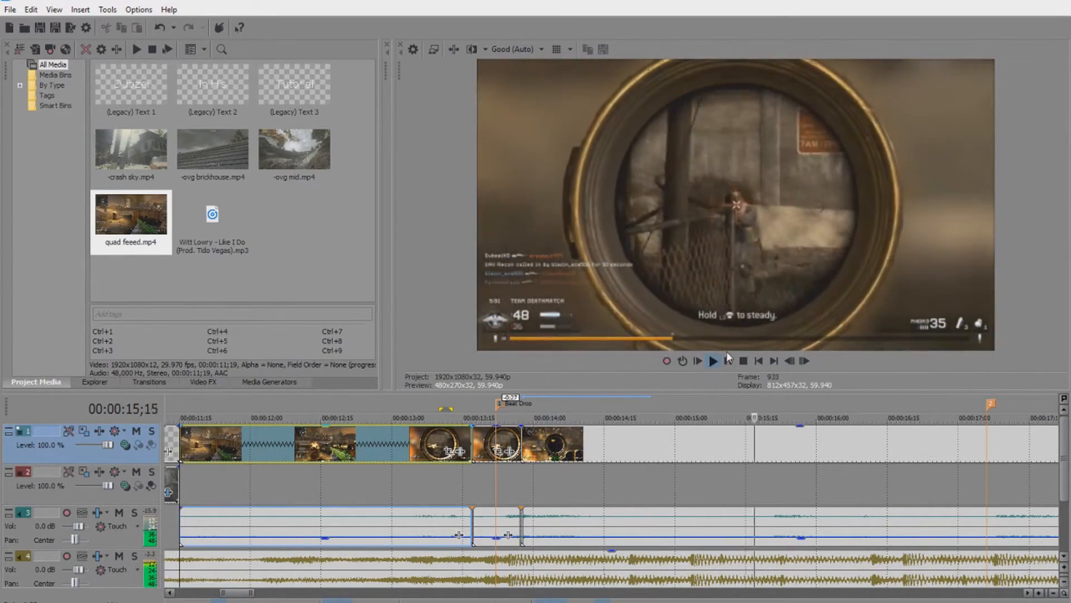
pyautogui.click(728, 360)
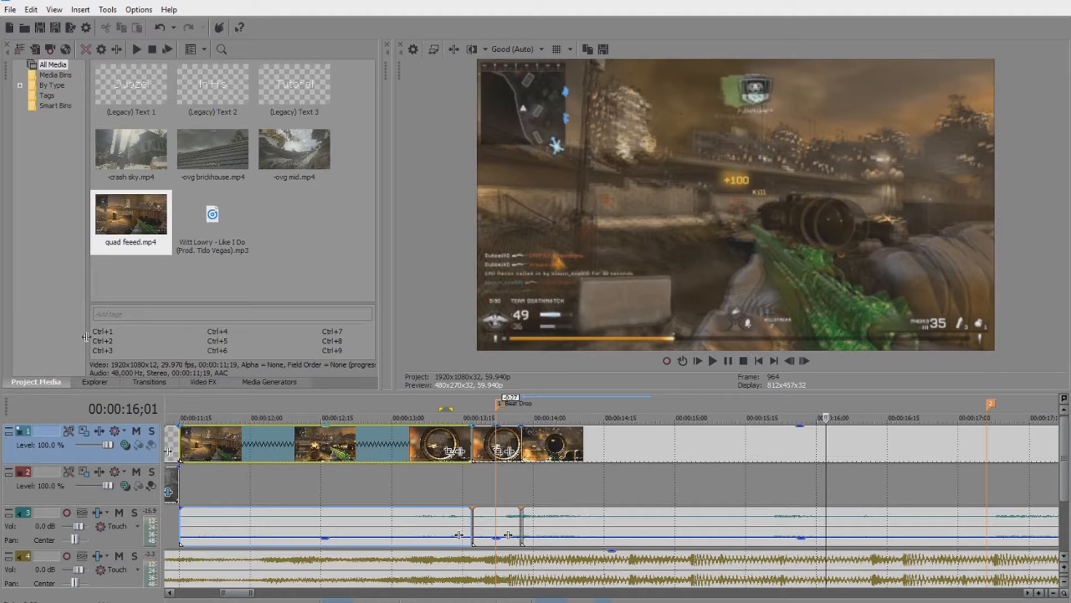
pyautogui.click(201, 382)
pyautogui.click(263, 382)
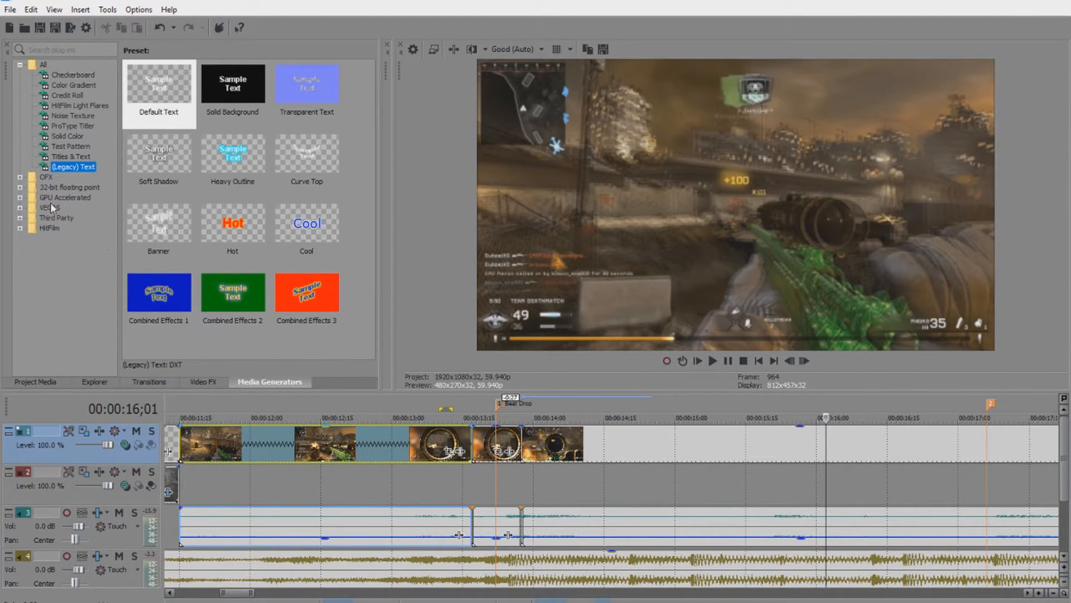
# Show the Wave effect presets and carry the Montage Waves preset over the clips.
pyautogui.click(203, 382)
pyautogui.click(61, 279)
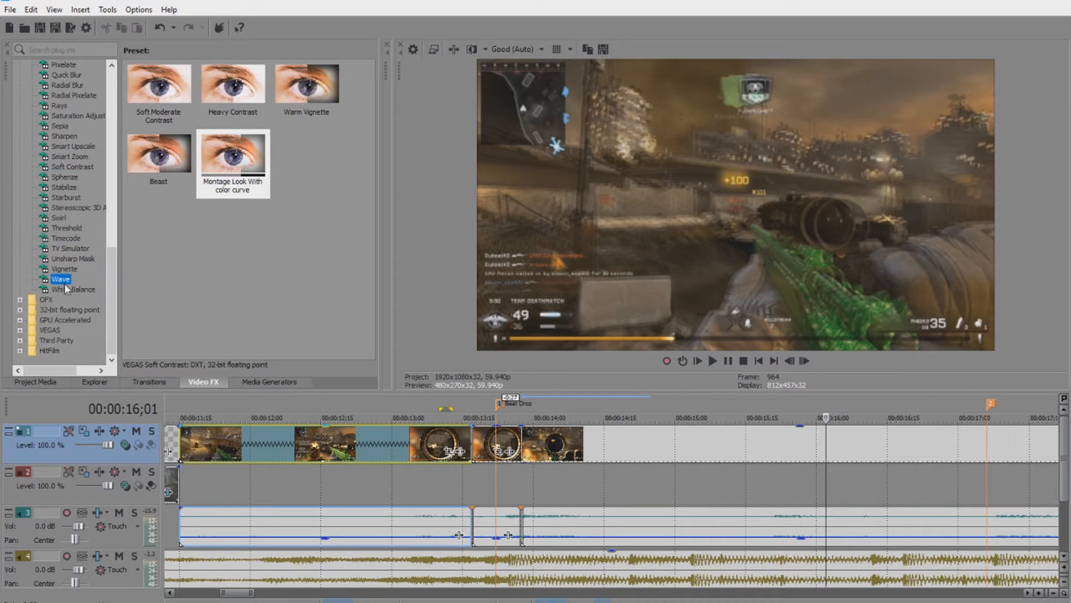
pyautogui.moveTo(138, 226); pyautogui.dragTo(338, 420)
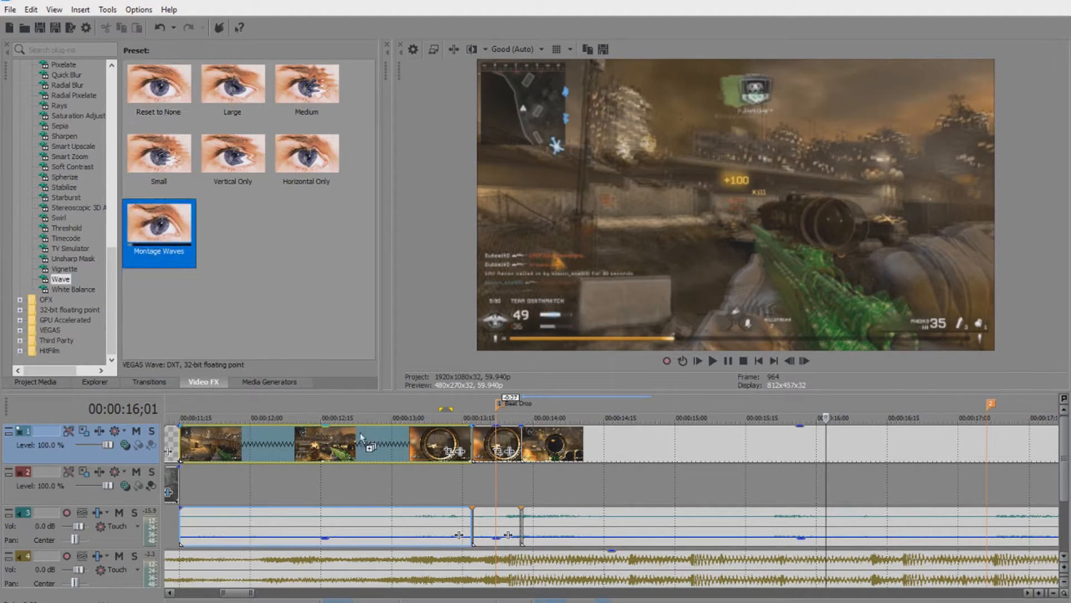
pyautogui.moveTo(484, 444); pyautogui.dragTo(492, 445)
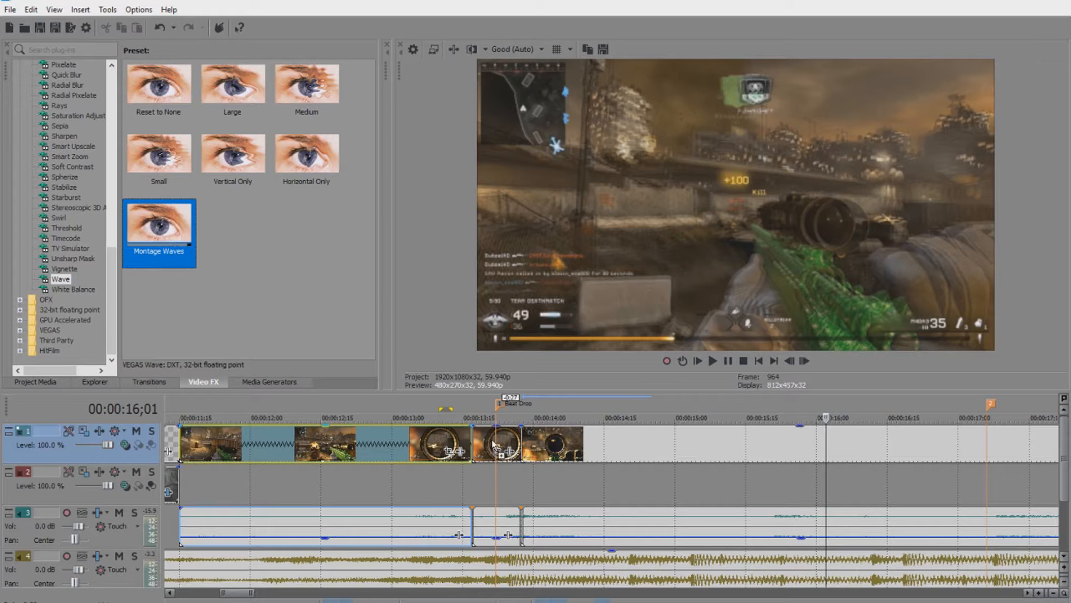
pyautogui.scroll(-2, 495, 486)
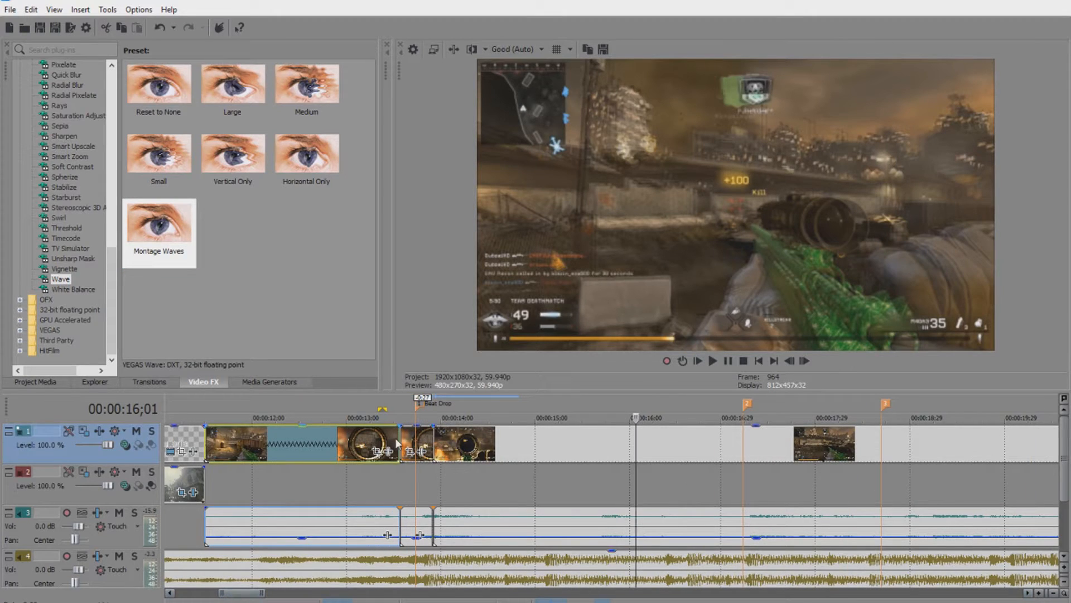
pyautogui.scroll(2, 394, 445)
pyautogui.moveTo(243, 594); pyautogui.dragTo(237, 597)
# Split the scoped clip at 13;20 and again at about 13;25.
pyautogui.click(541, 445)
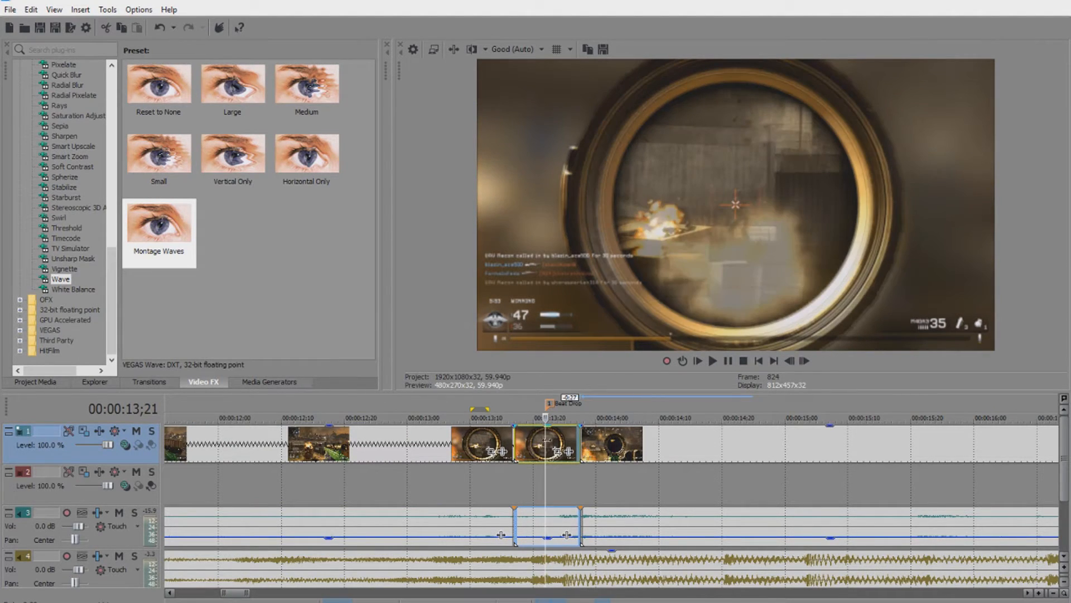
pyautogui.click(552, 444)
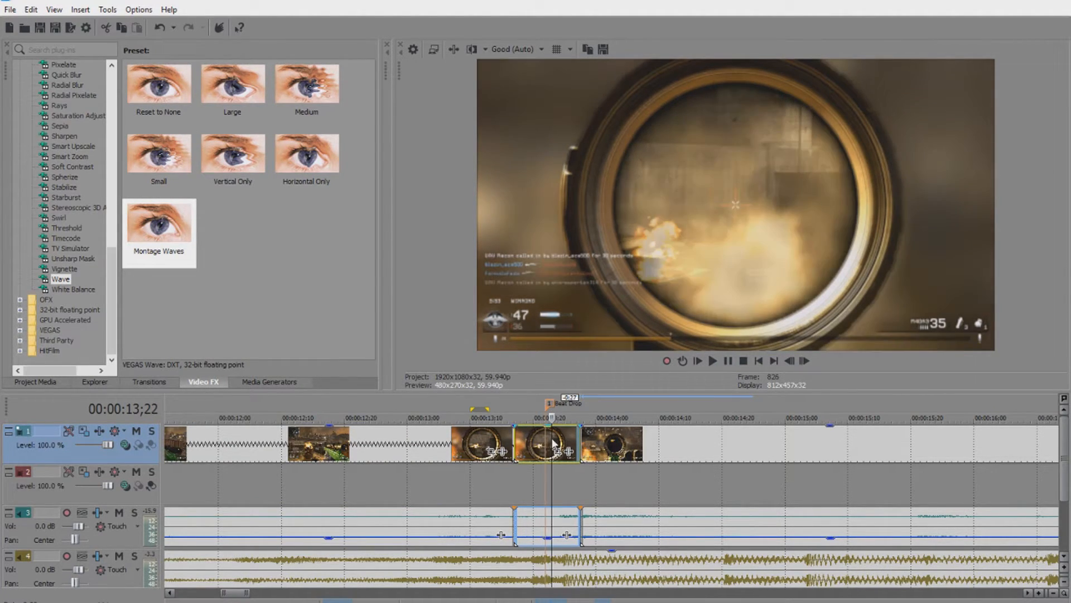
pyautogui.click(540, 447)
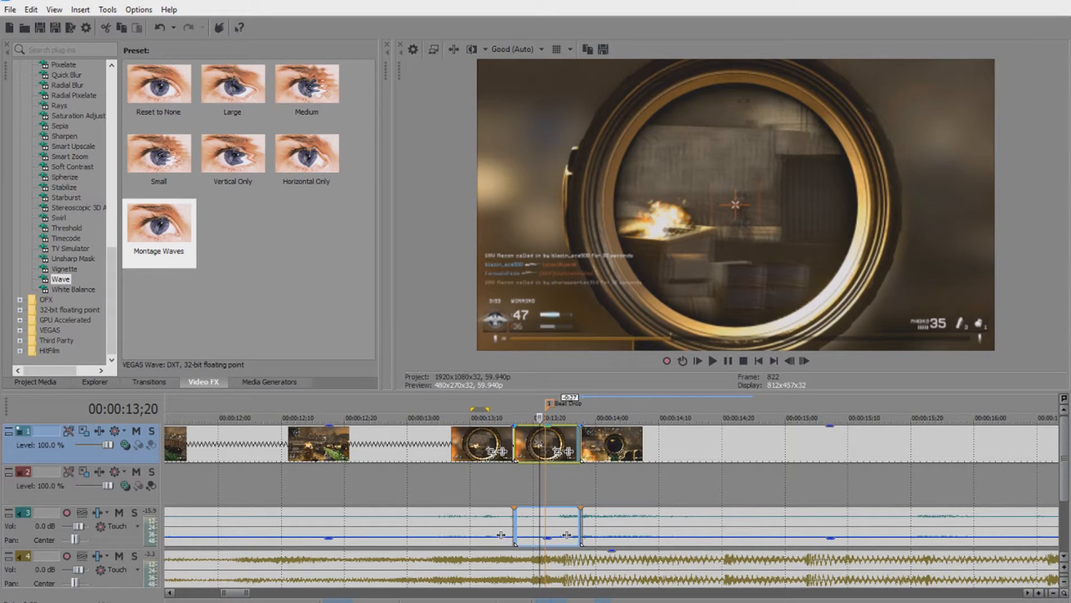
pyautogui.press('s')
pyautogui.click(558, 443)
pyautogui.click(570, 443)
pyautogui.click(568, 443)
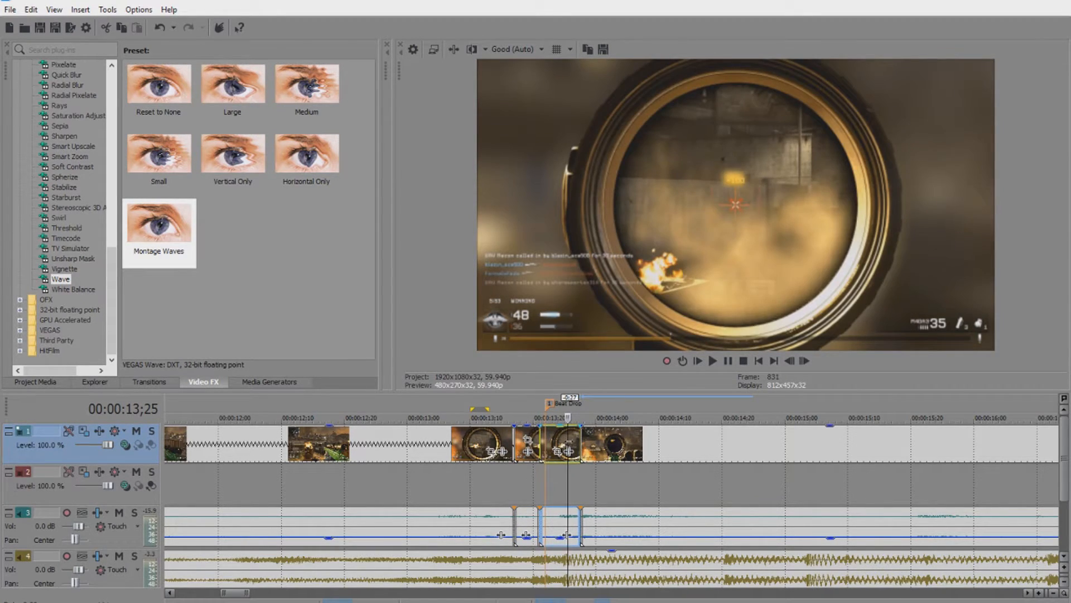
pyautogui.press('s')
# Apply the Montage Waves preset to one short piece and play to check it.
pyautogui.scroll(2, 500, 440)
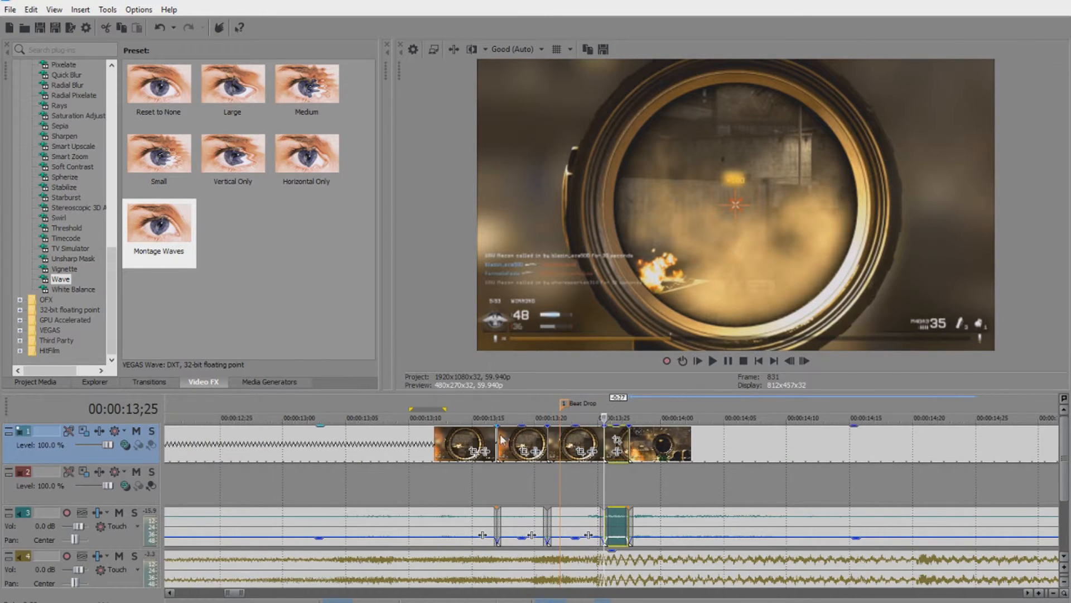
pyautogui.scroll(1, 502, 437)
pyautogui.moveTo(161, 232); pyautogui.dragTo(501, 422)
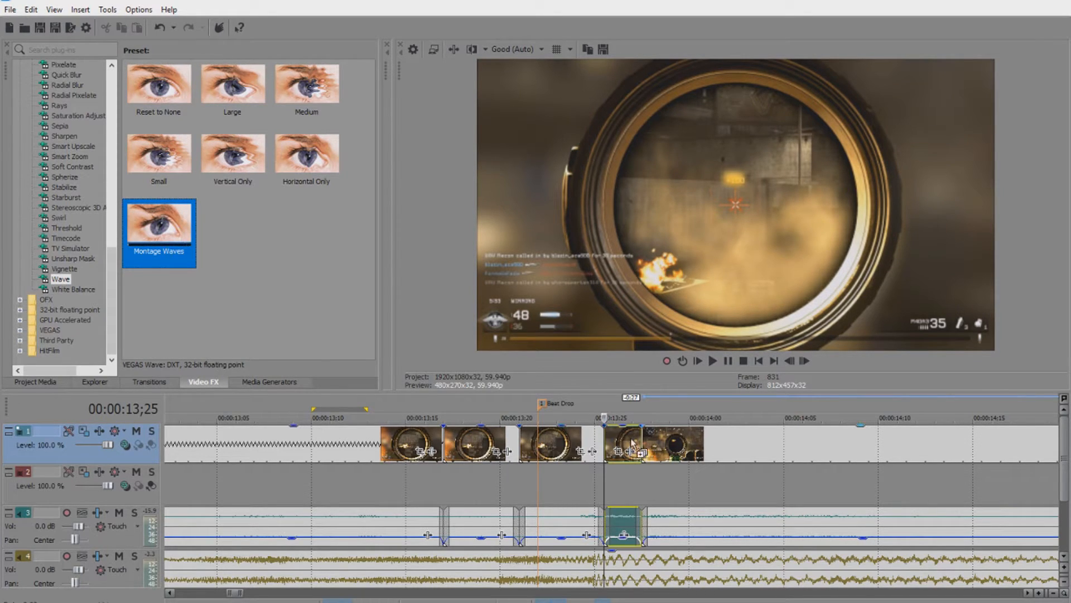
pyautogui.moveTo(632, 443); pyautogui.dragTo(632, 445)
pyautogui.moveTo(400, 93); pyautogui.dragTo(762, 499)
pyautogui.click(712, 359)
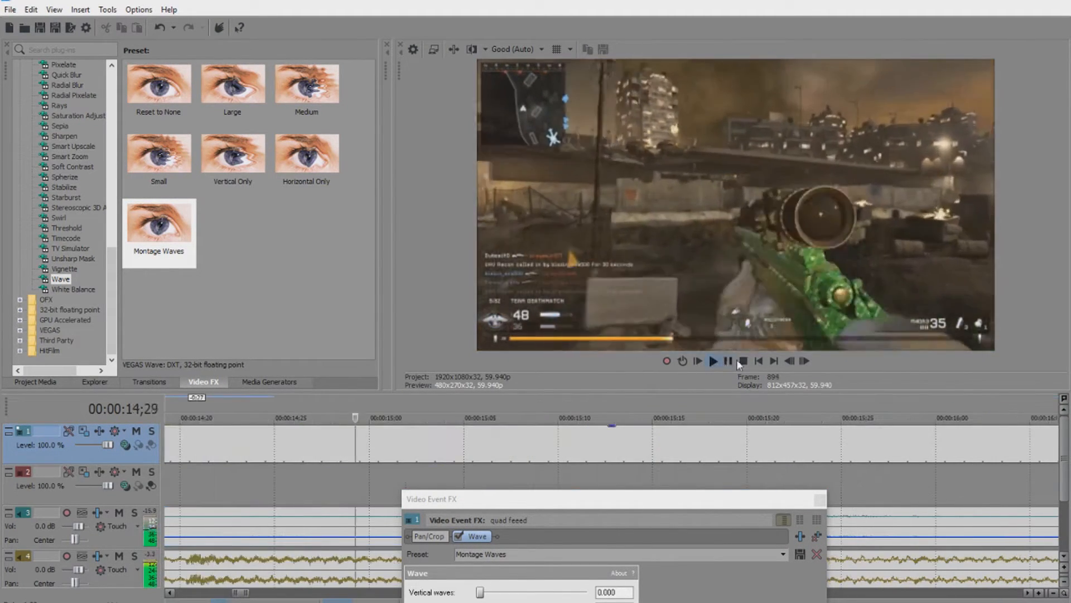
# Apply Montage Waves to the third short clip and play back from the second clip.
pyautogui.press('space')
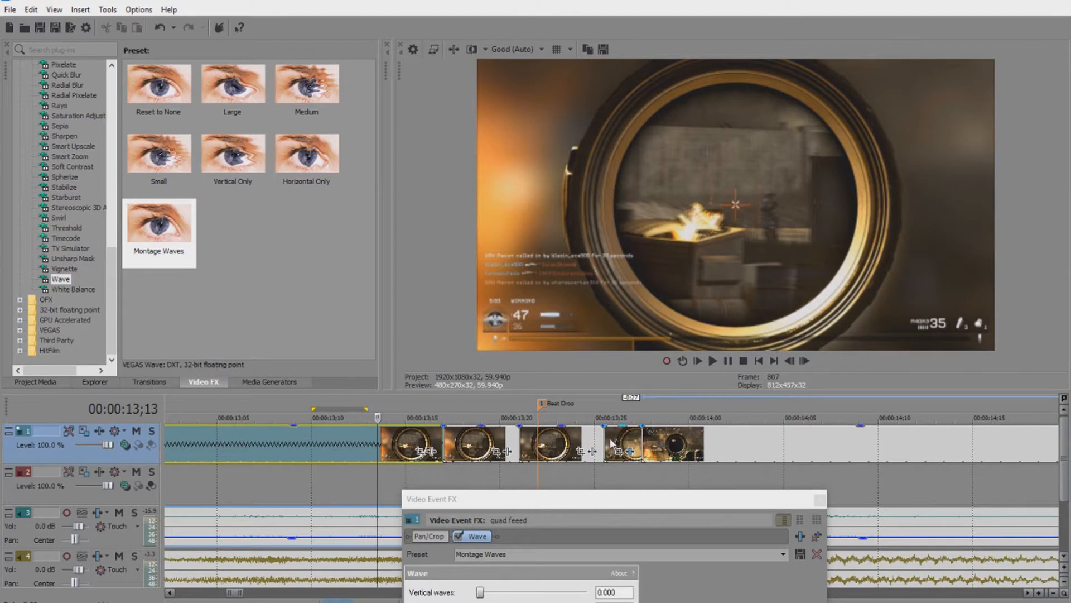
pyautogui.click(162, 261)
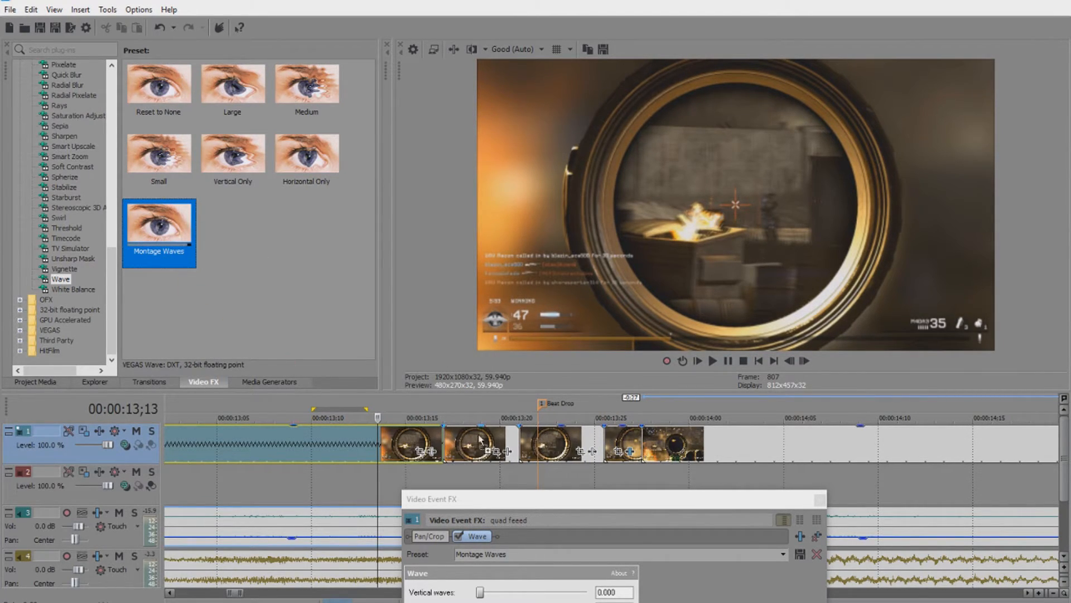
pyautogui.moveTo(584, 441); pyautogui.dragTo(584, 443)
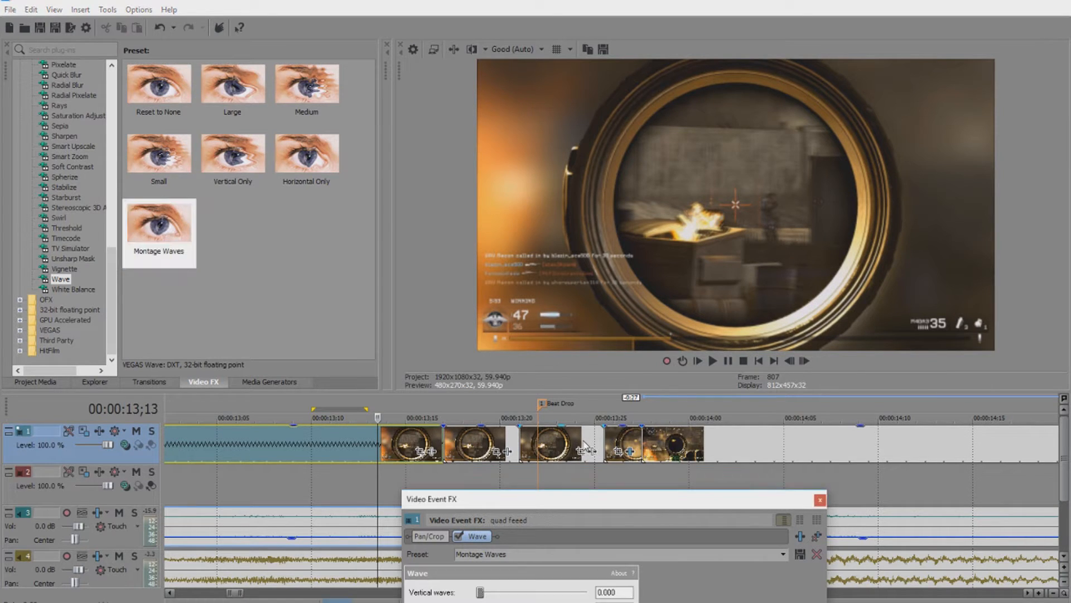
pyautogui.click(502, 446)
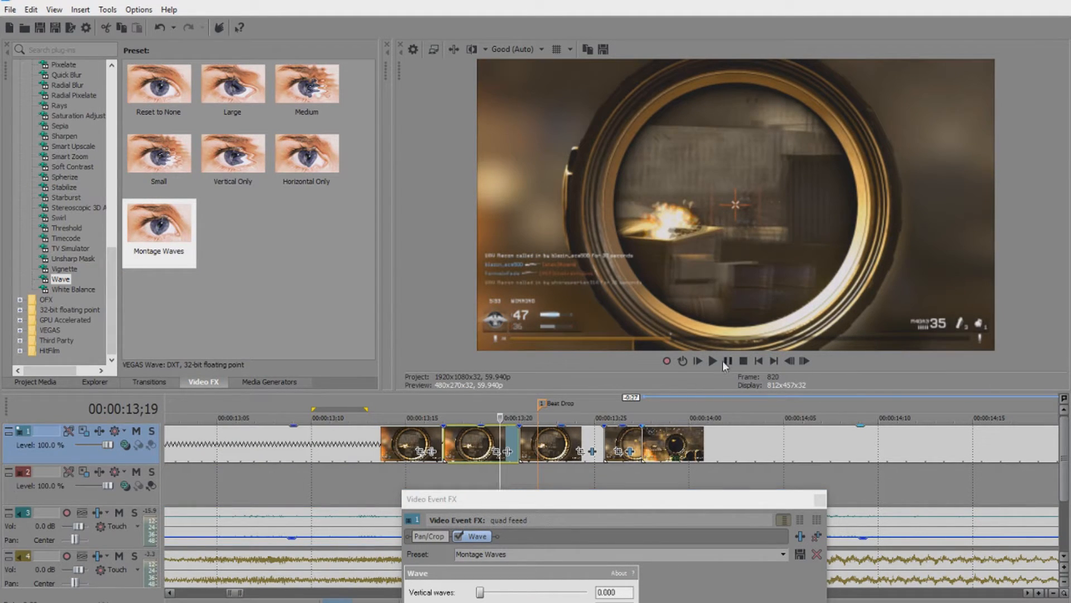
pyautogui.click(714, 362)
pyautogui.click(729, 362)
# Check the wave sliders, then close the Video Event FX window.
pyautogui.moveTo(809, 499); pyautogui.dragTo(701, 289)
pyautogui.moveTo(519, 305); pyautogui.dragTo(467, 96)
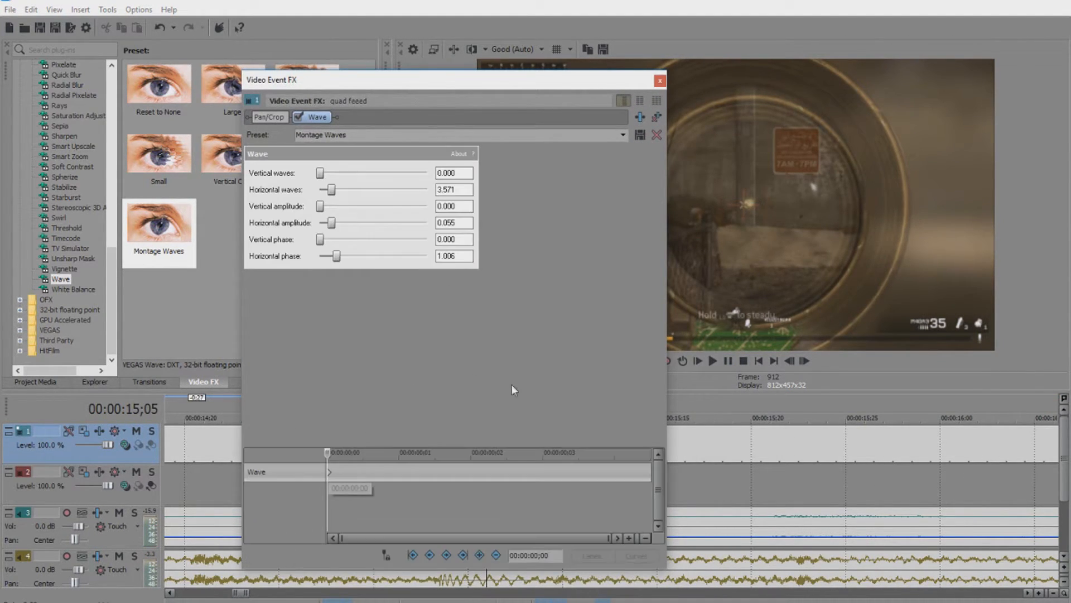
pyautogui.click(659, 82)
pyautogui.scroll(-5, 363, 463)
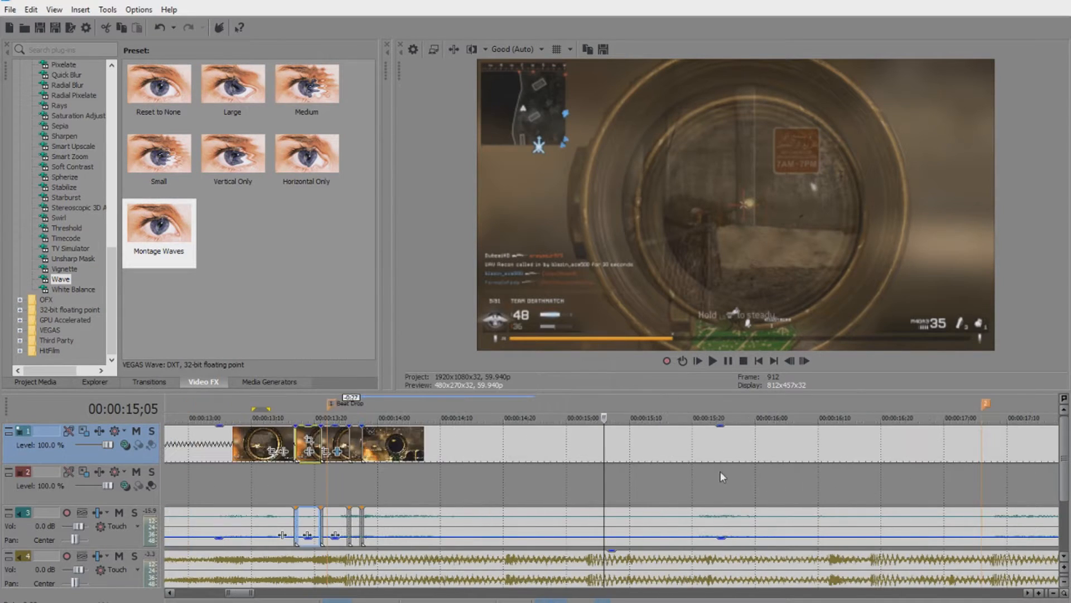
pyautogui.click(426, 442)
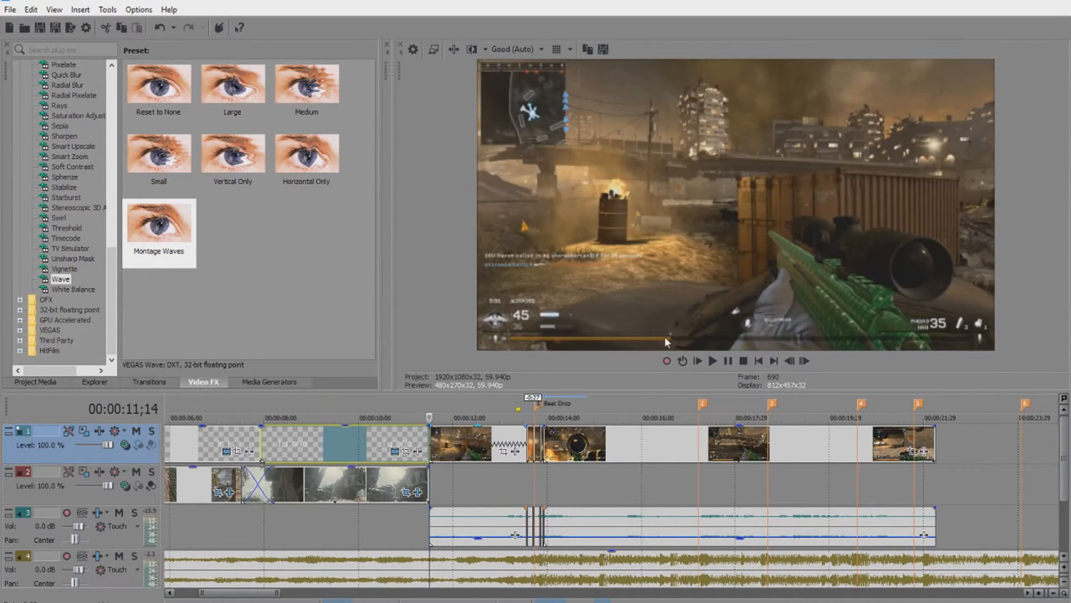
pyautogui.click(712, 361)
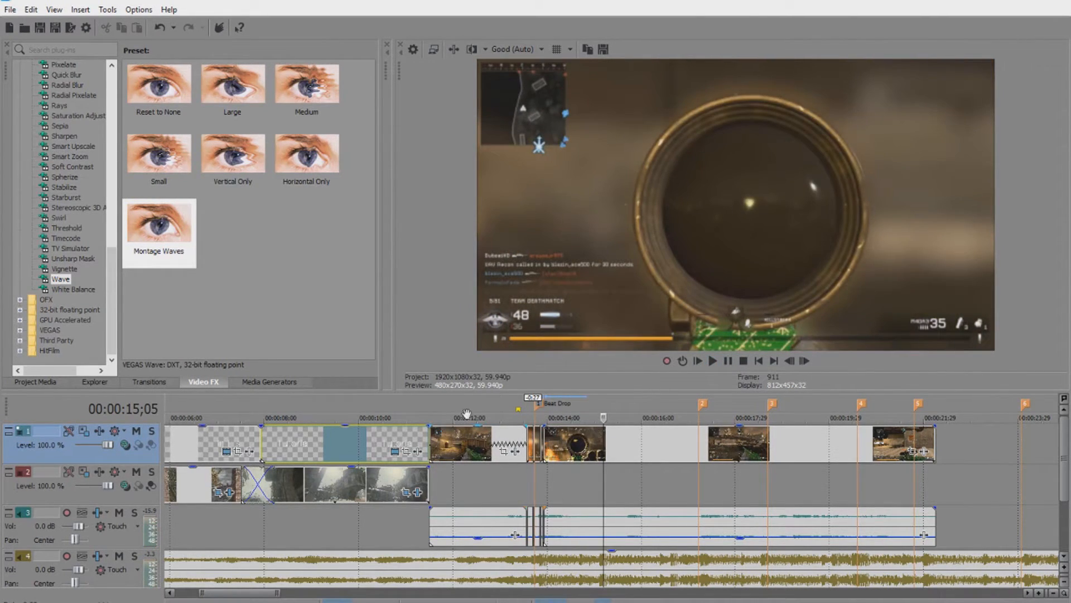
pyautogui.click(508, 438)
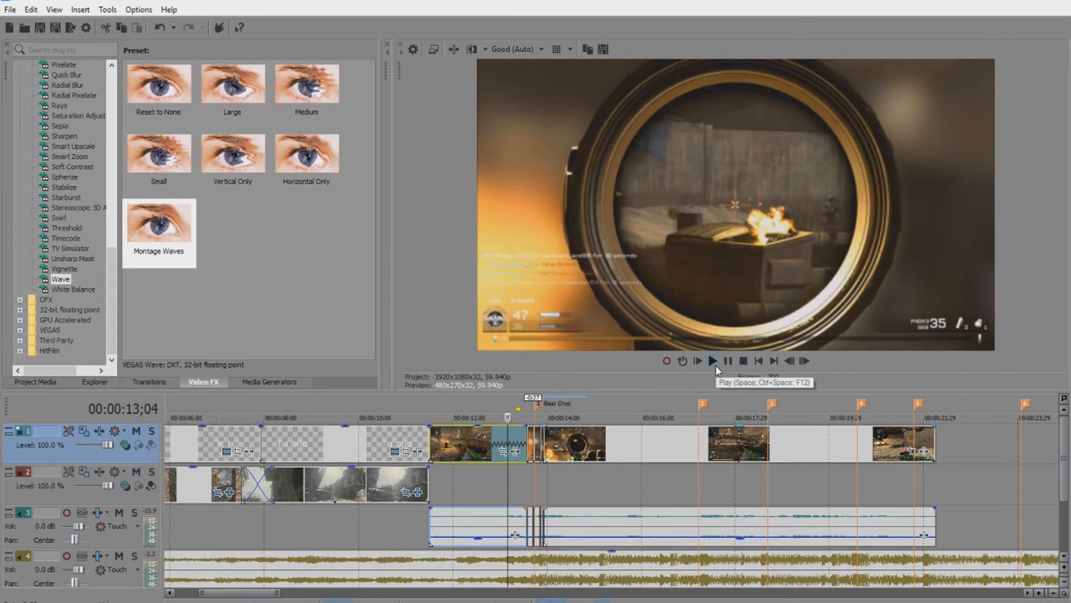
pyautogui.click(713, 361)
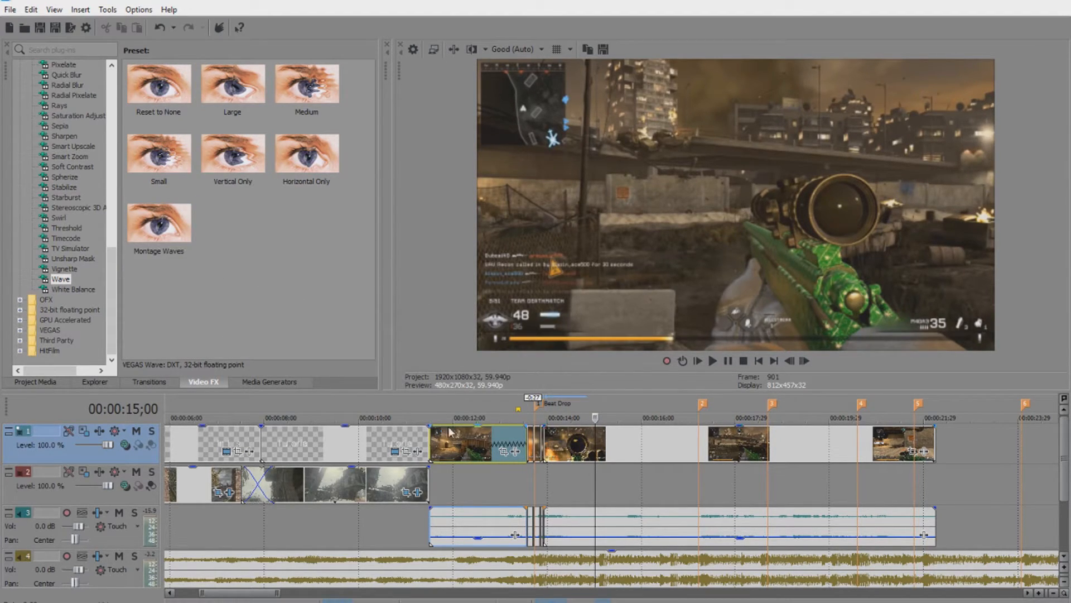
pyautogui.click(570, 444)
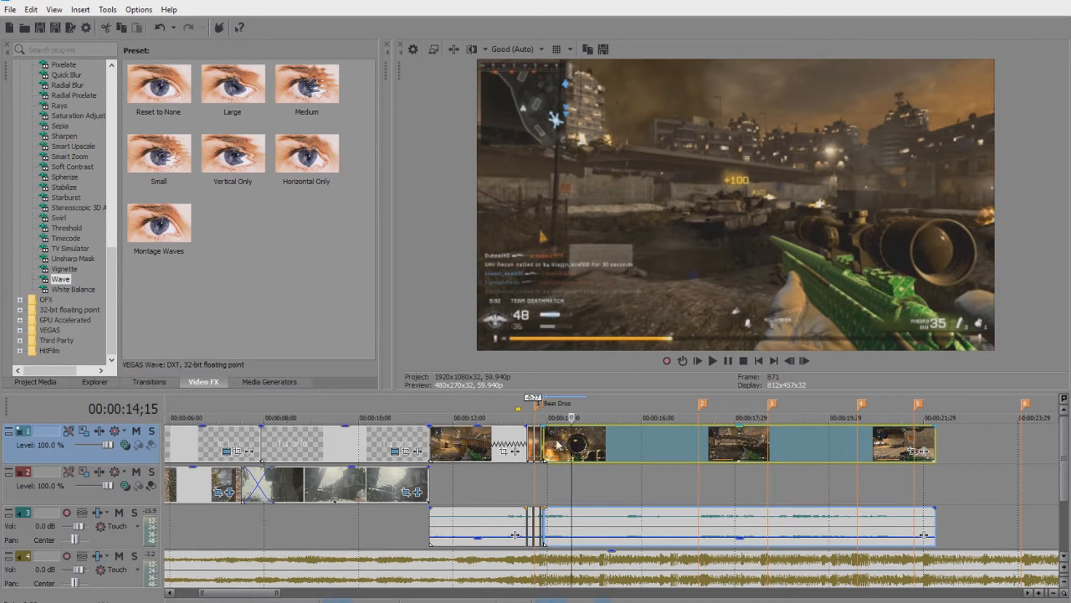
pyautogui.click(540, 441)
pyautogui.click(712, 360)
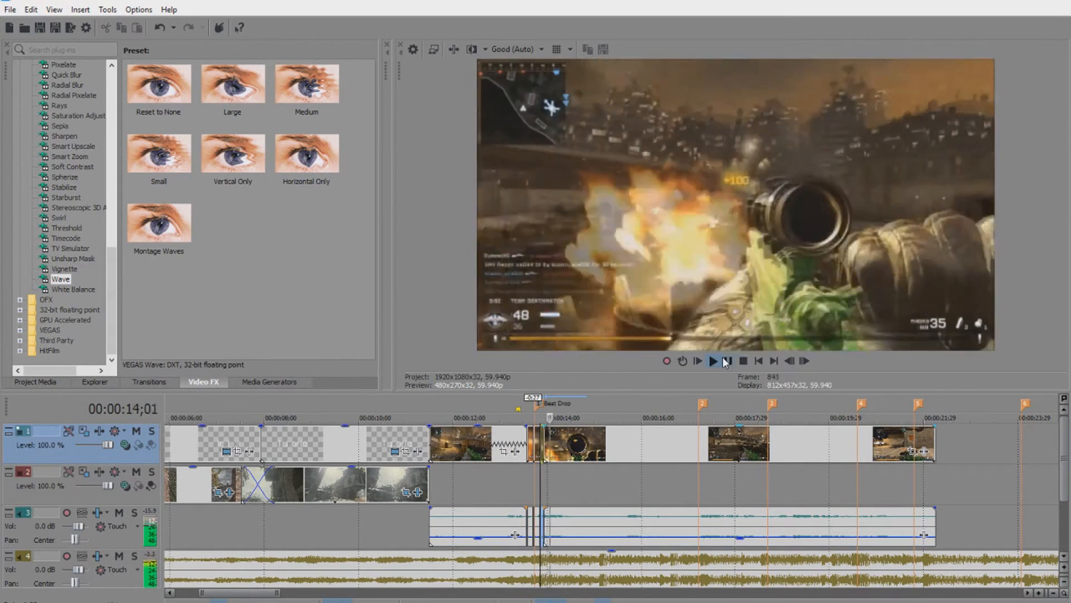
pyautogui.scroll(3, 581, 443)
pyautogui.click(587, 441)
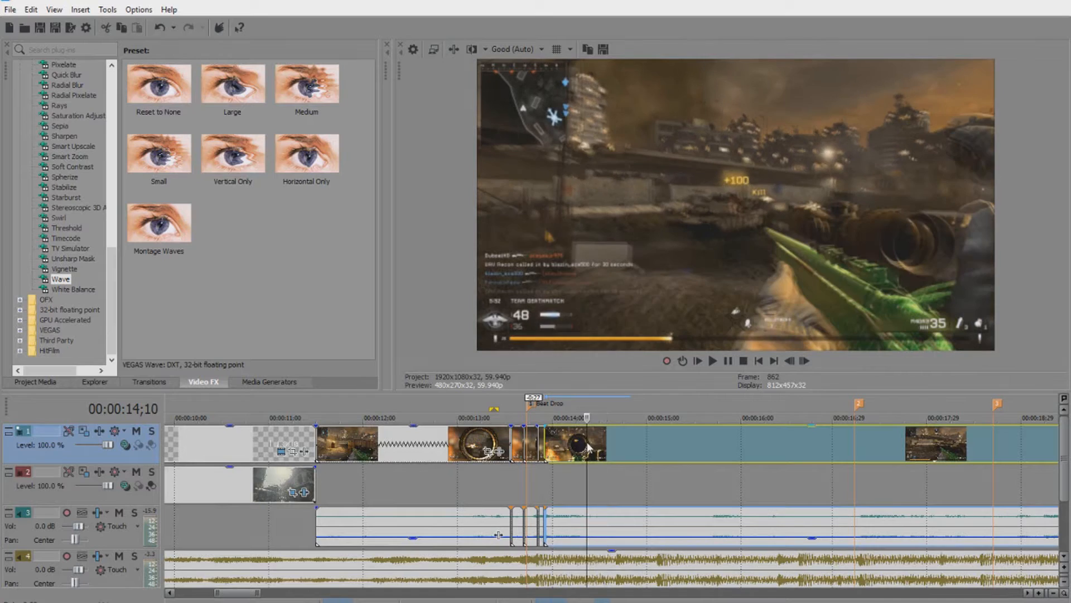
pyautogui.click(241, 382)
pyautogui.click(202, 381)
pyautogui.scroll(10, 67, 223)
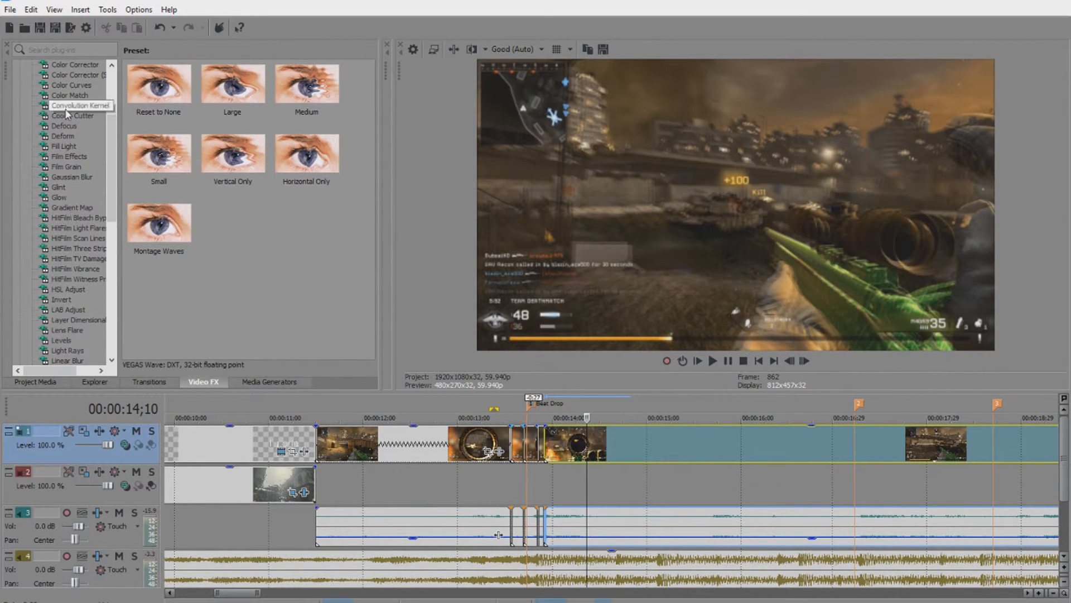
# Apply the Color Curves preset Montage Curves to each short beat-drop clip, closing the settings after each.
pyautogui.click(72, 86)
pyautogui.scroll(-2, 219, 324)
pyautogui.moveTo(159, 305); pyautogui.dragTo(397, 441)
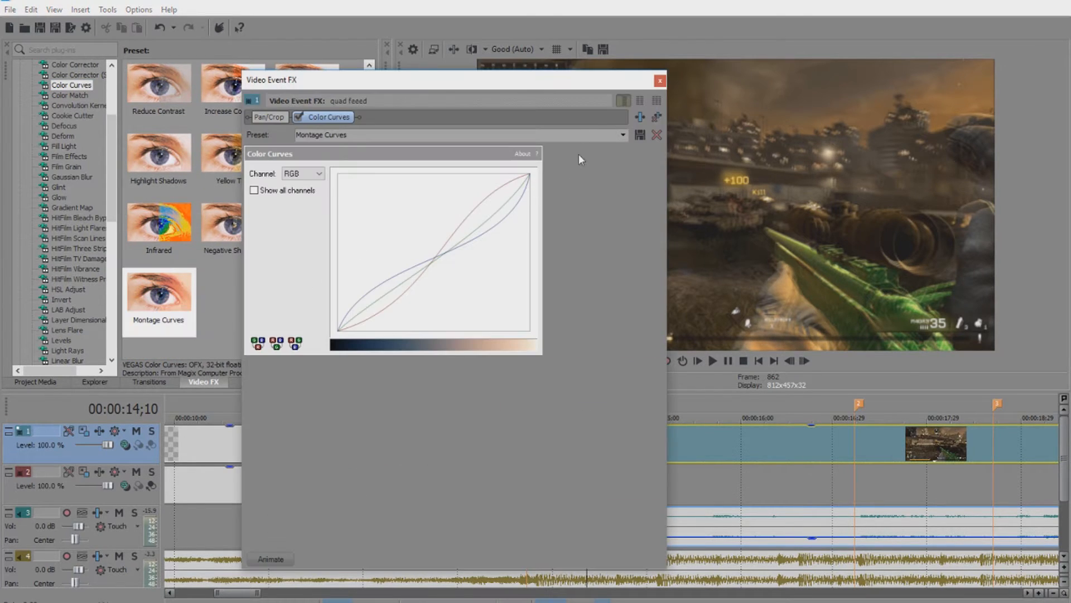
pyautogui.click(659, 82)
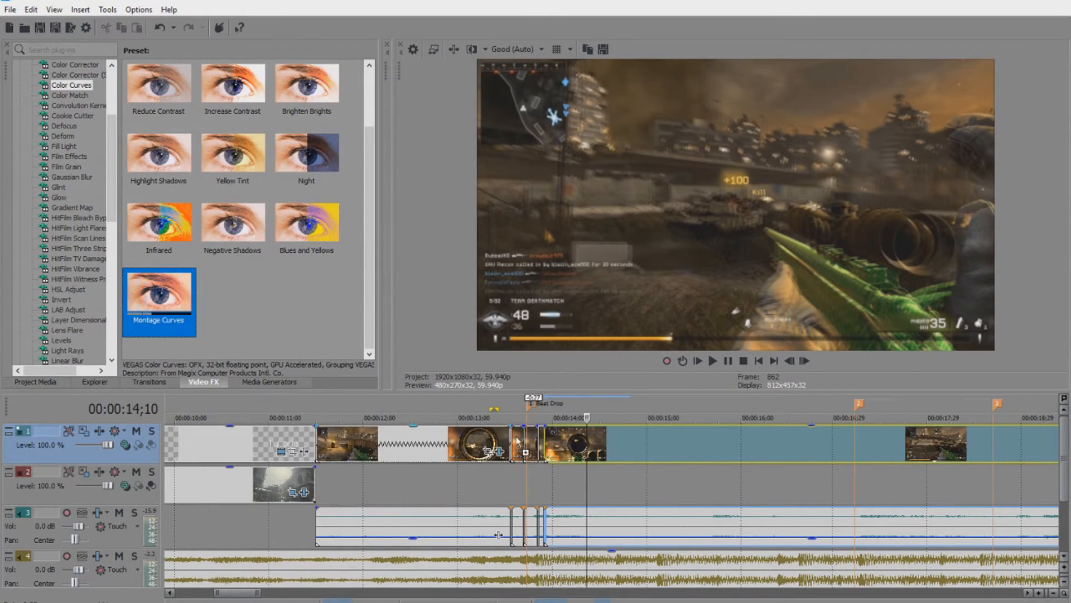
pyautogui.moveTo(519, 441); pyautogui.dragTo(519, 441)
pyautogui.click(659, 81)
pyautogui.moveTo(535, 437); pyautogui.dragTo(535, 438)
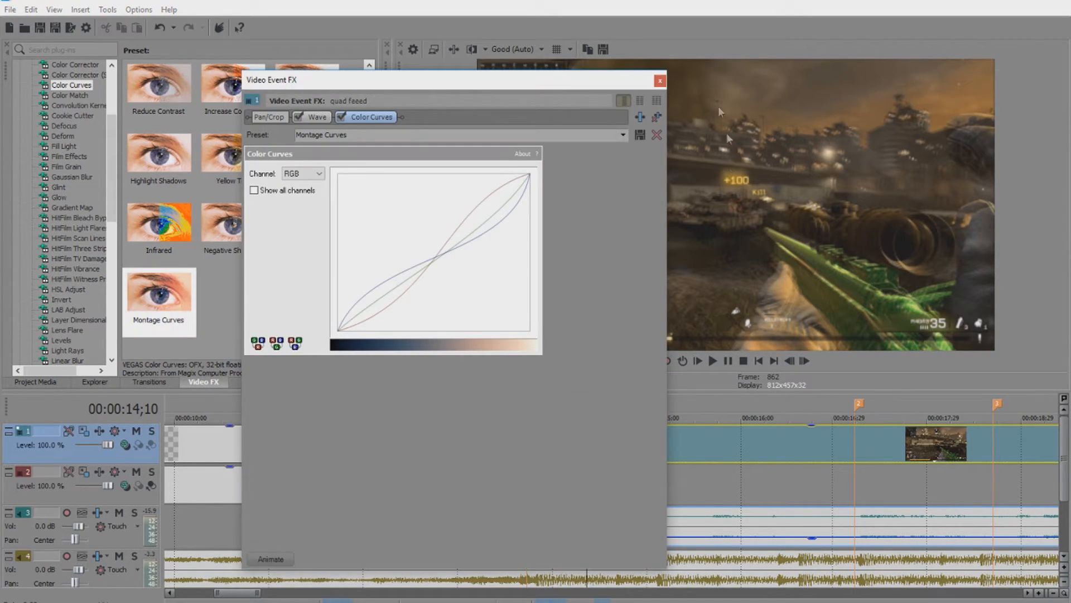
pyautogui.click(660, 81)
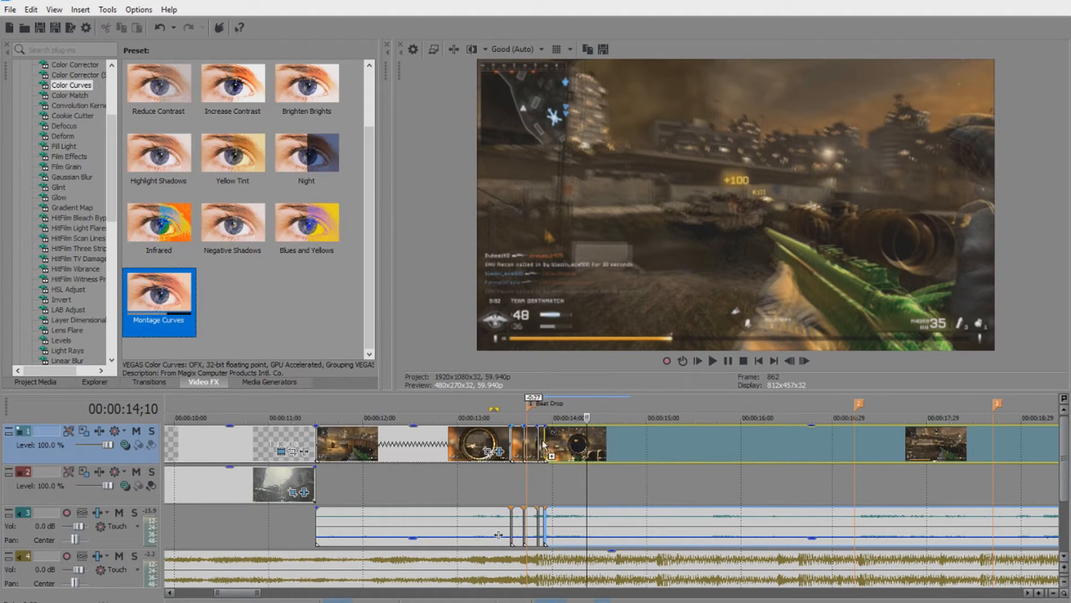
pyautogui.moveTo(543, 445); pyautogui.dragTo(542, 444)
pyautogui.click(660, 81)
pyautogui.moveTo(161, 299); pyautogui.dragTo(263, 363)
pyautogui.moveTo(657, 433); pyautogui.dragTo(655, 431)
pyautogui.click(660, 81)
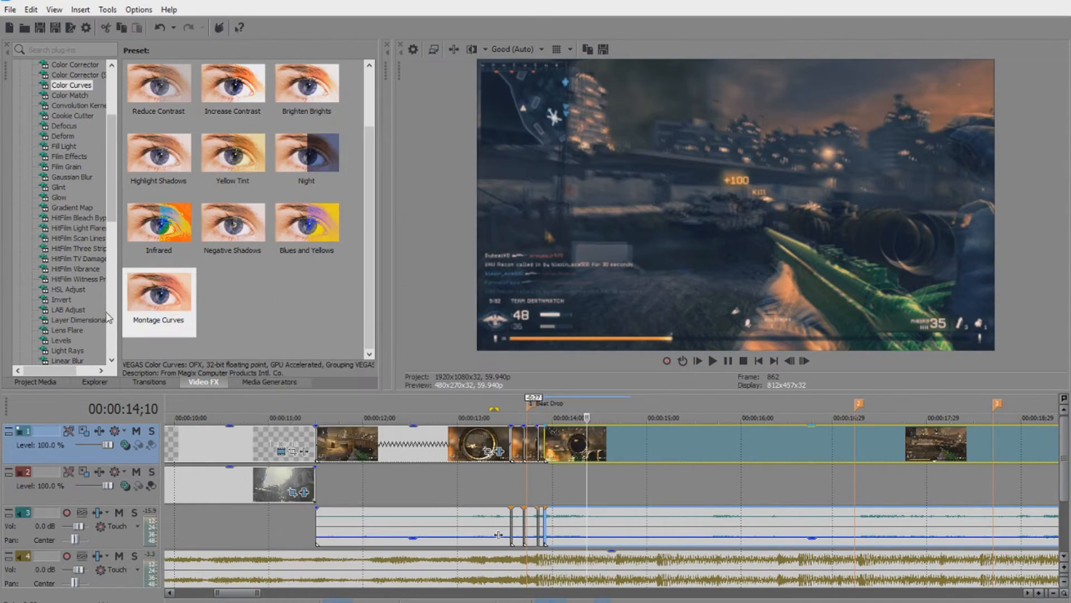
pyautogui.rightClick(637, 459)
pyautogui.click(664, 445)
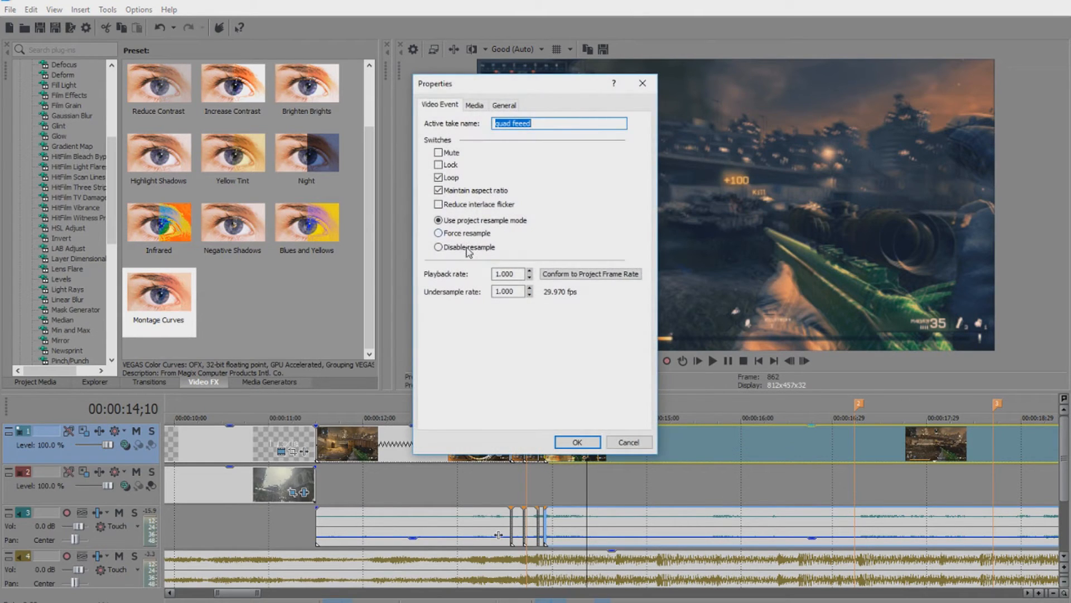
pyautogui.press('Return')
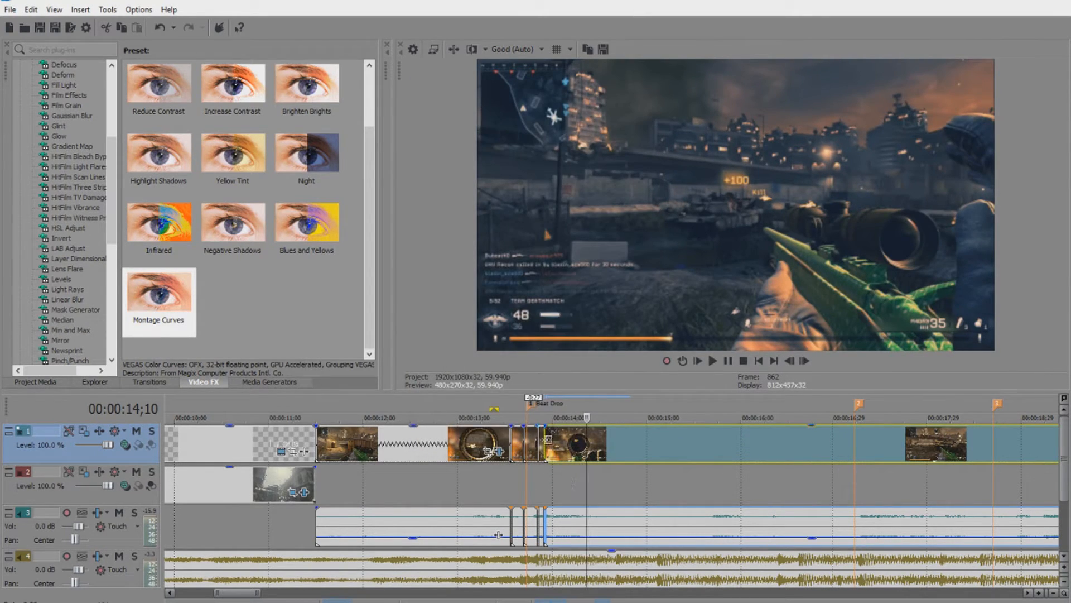
pyautogui.click(417, 437)
pyautogui.rightClick(417, 437)
pyautogui.click(435, 428)
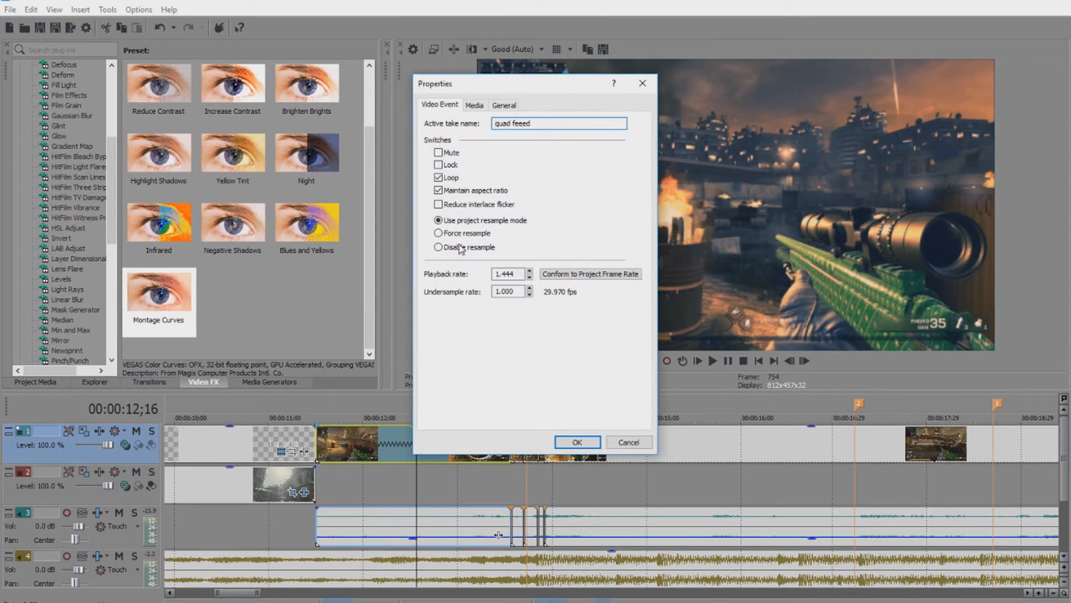
pyautogui.click(559, 443)
pyautogui.scroll(-7, 58, 333)
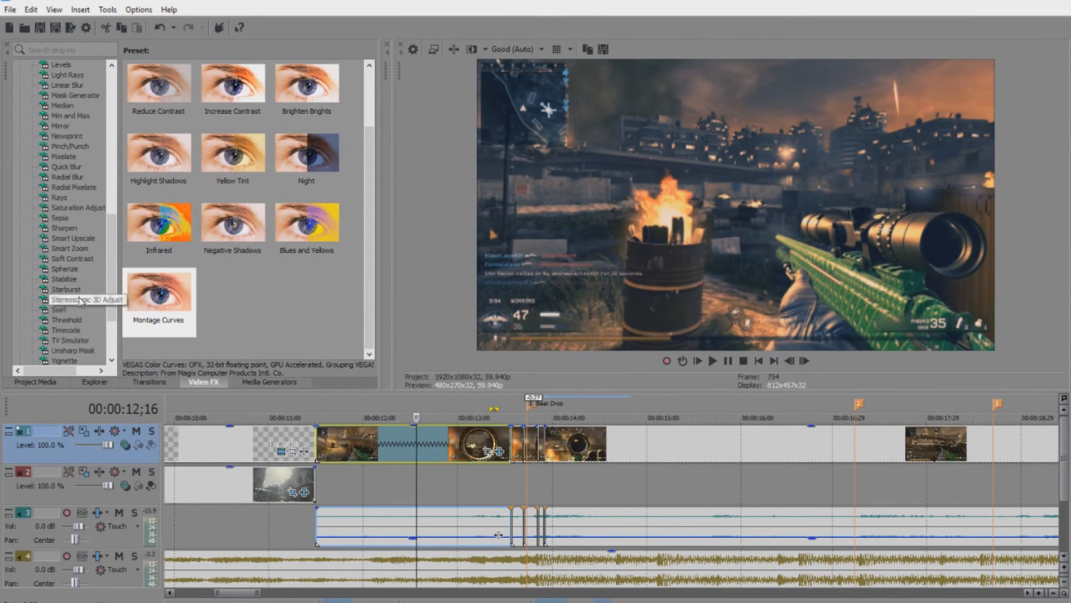
# Apply Soft Contrast's 'Montage Look With color curve' preset to the first beat-drop clips.
pyautogui.click(81, 257)
pyautogui.moveTo(239, 154); pyautogui.dragTo(418, 405)
pyautogui.moveTo(452, 444); pyautogui.dragTo(452, 445)
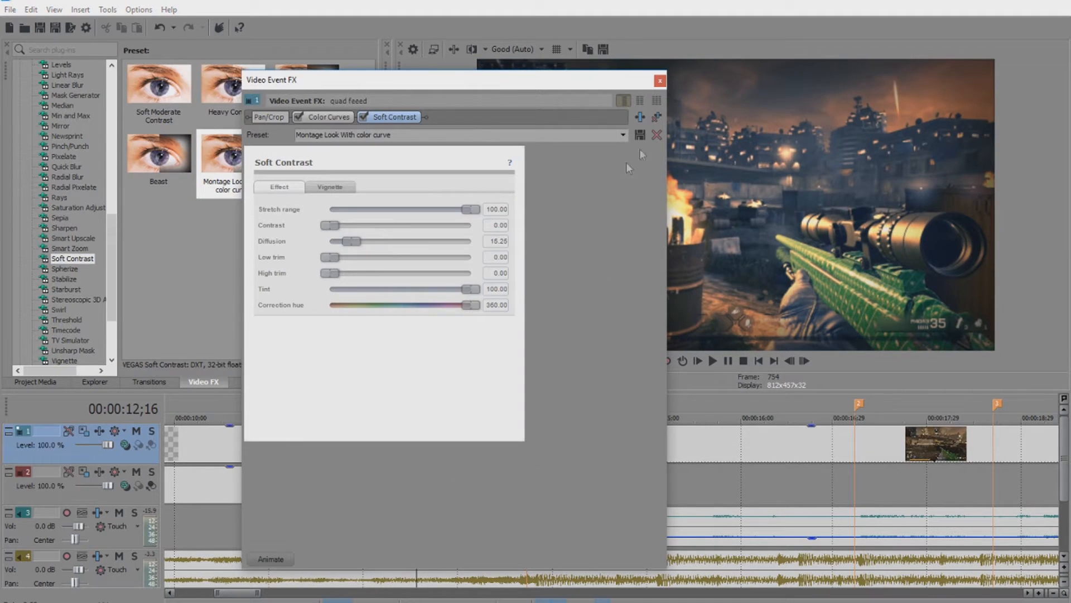
pyautogui.click(660, 82)
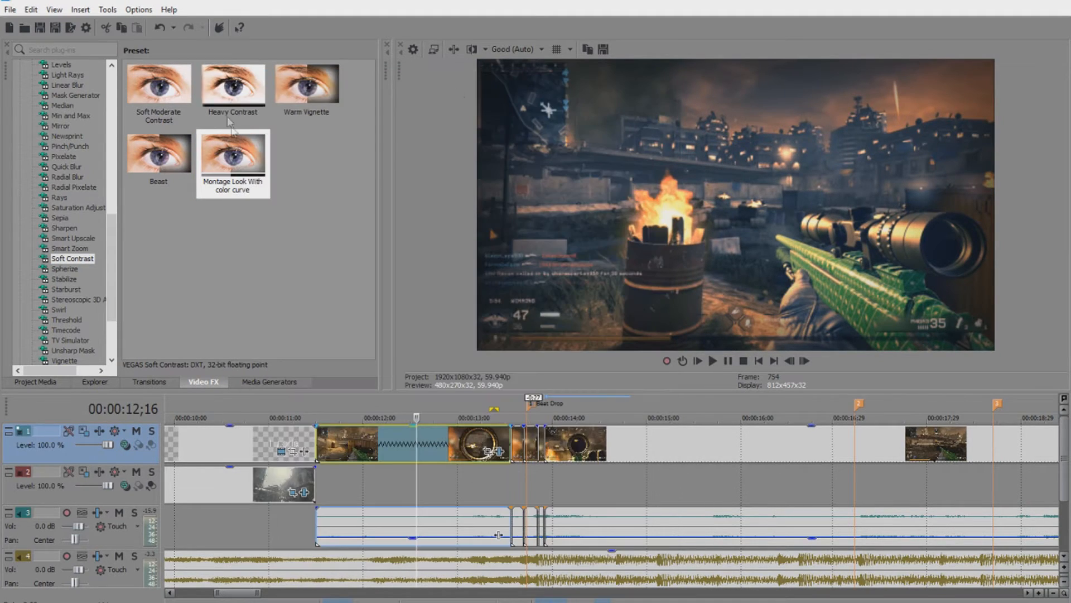
pyautogui.click(516, 445)
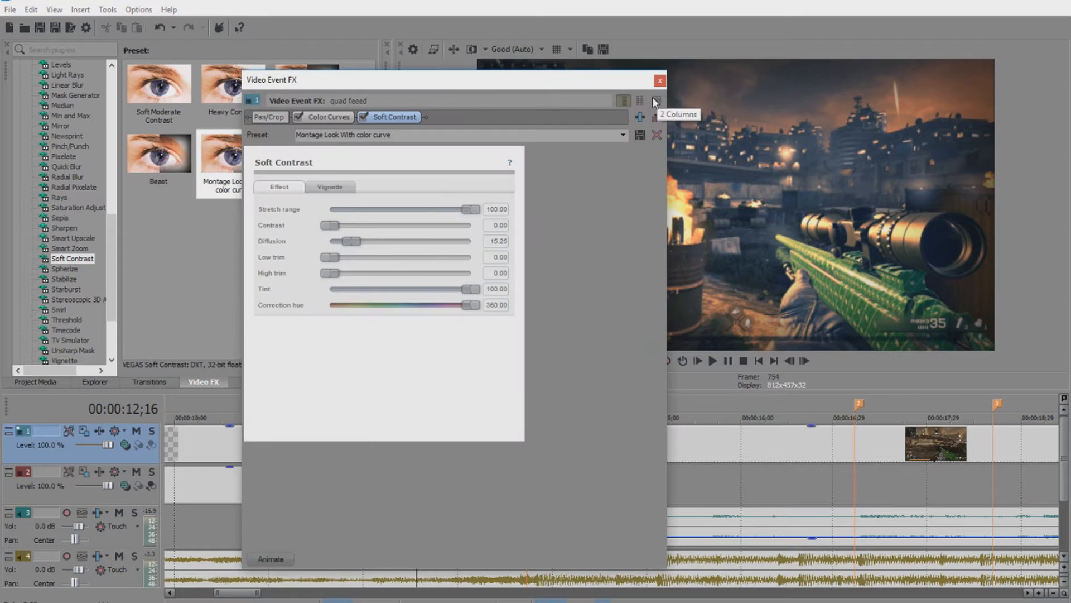
pyautogui.click(660, 81)
pyautogui.scroll(2, 585, 443)
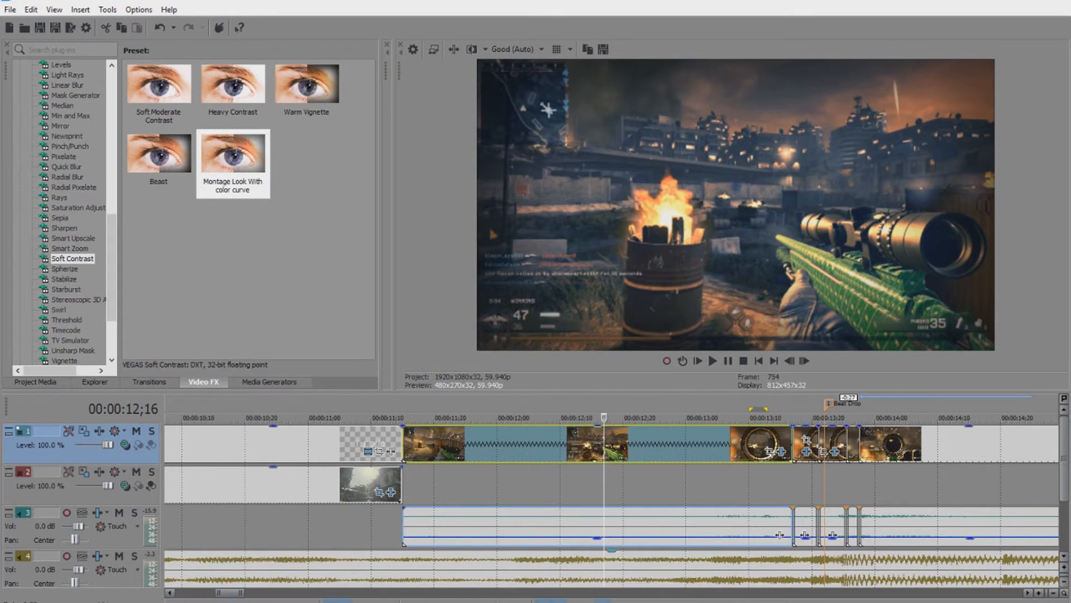
pyautogui.moveTo(231, 594); pyautogui.dragTo(236, 593)
# Apply the same Montage Look preset to the remaining beat-drop clips, closing settings each time.
pyautogui.click(239, 150)
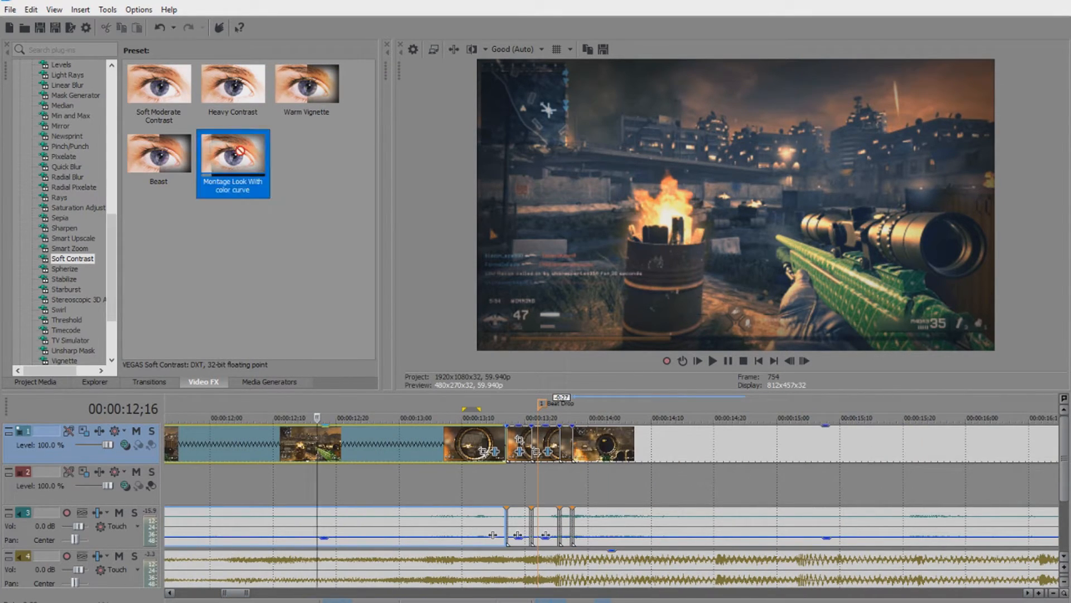
pyautogui.moveTo(549, 447); pyautogui.dragTo(549, 446)
pyautogui.click(660, 81)
pyautogui.moveTo(231, 156); pyautogui.dragTo(569, 444)
pyautogui.click(663, 82)
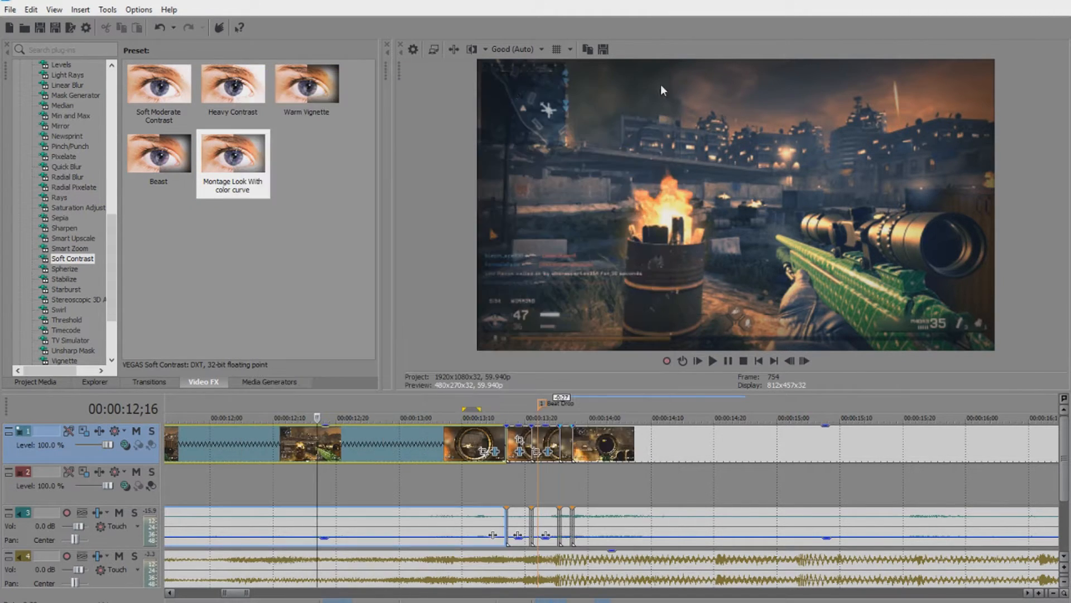
pyautogui.moveTo(695, 461); pyautogui.dragTo(682, 445)
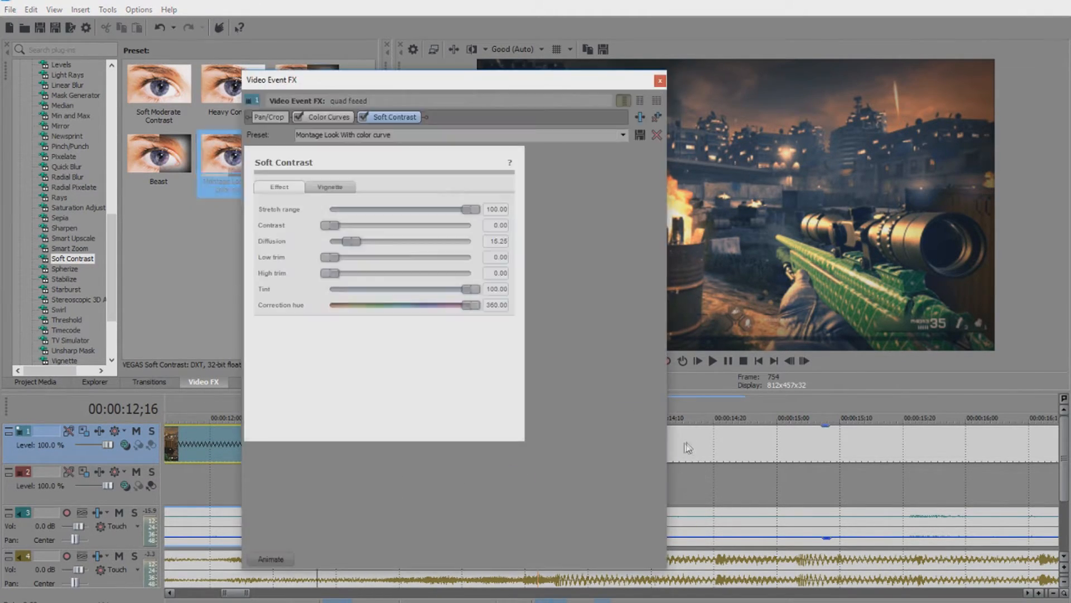
pyautogui.click(663, 81)
# Play the beat-drop section from about 13;03, jumping back to 14;07.
pyautogui.click(421, 443)
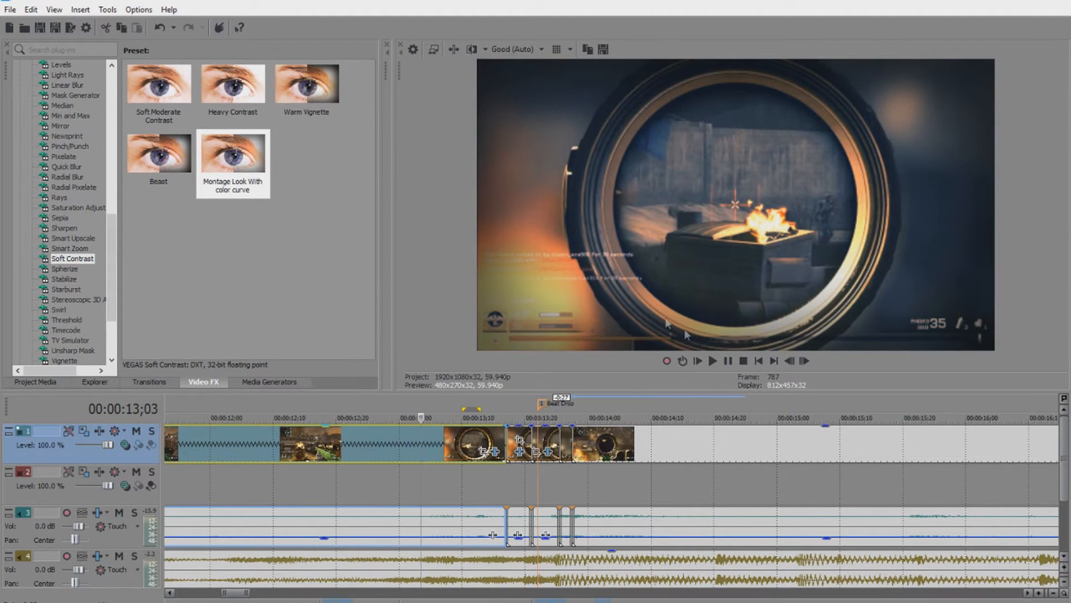
pyautogui.click(713, 360)
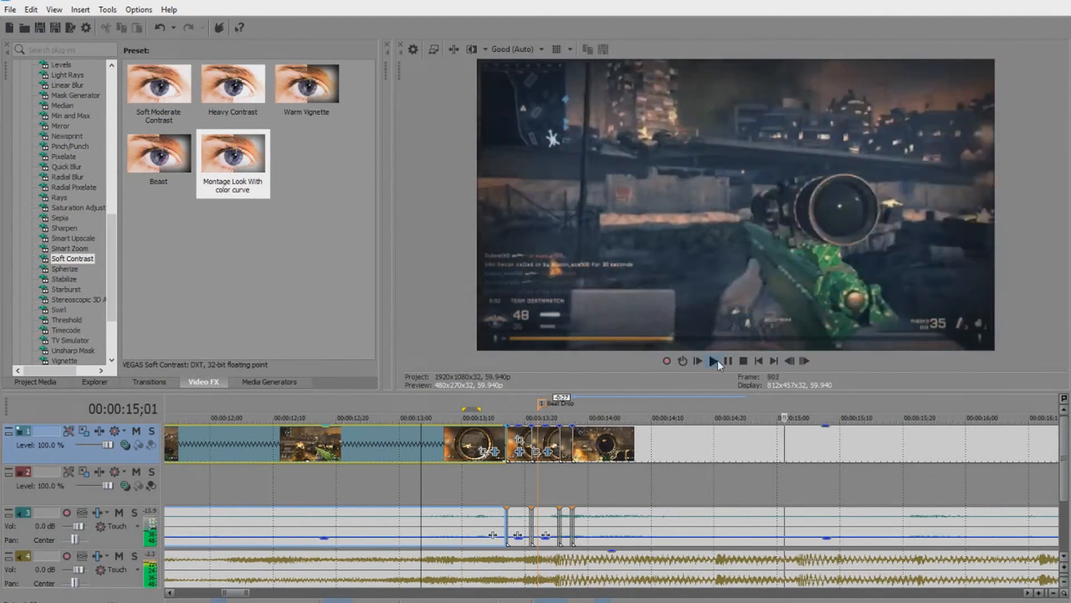
pyautogui.click(642, 444)
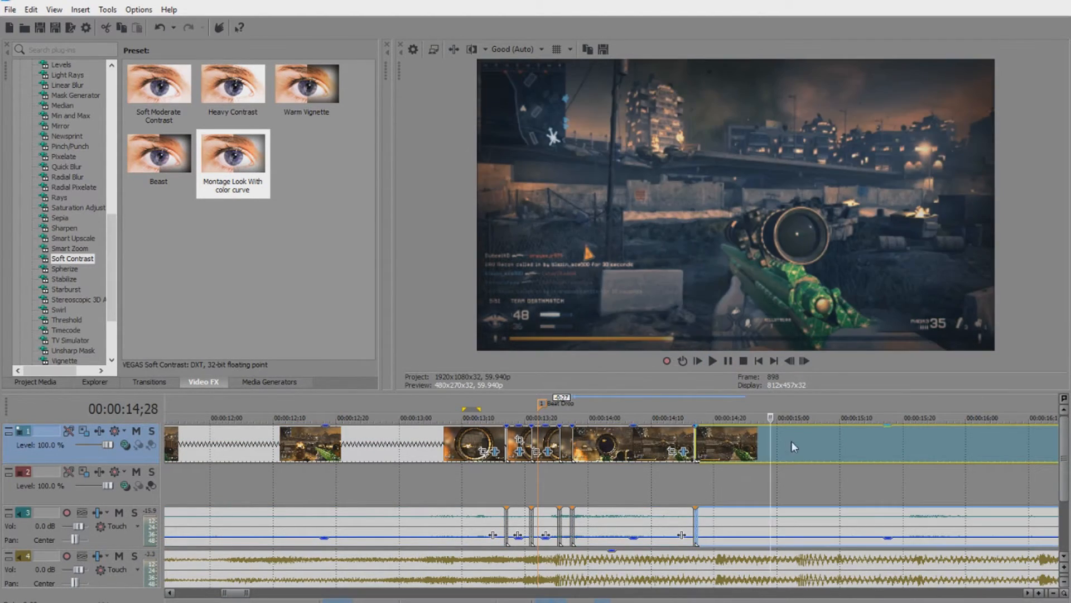
# Split at 15;03, delete the middle piece and slide the following clip left to close the gap.
pyautogui.click(794, 446)
pyautogui.click(804, 443)
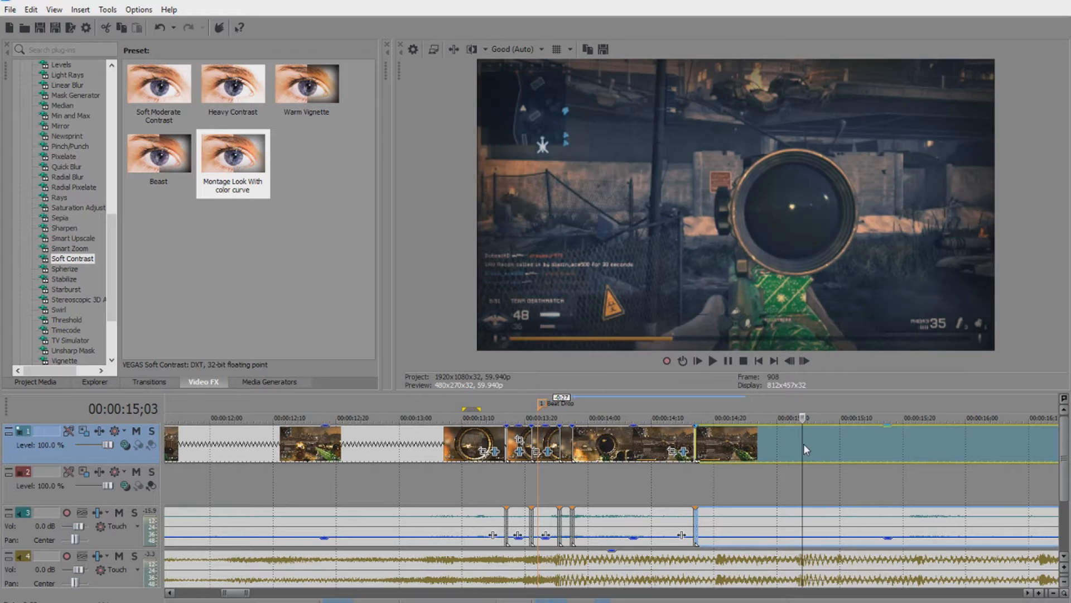
pyautogui.press('s')
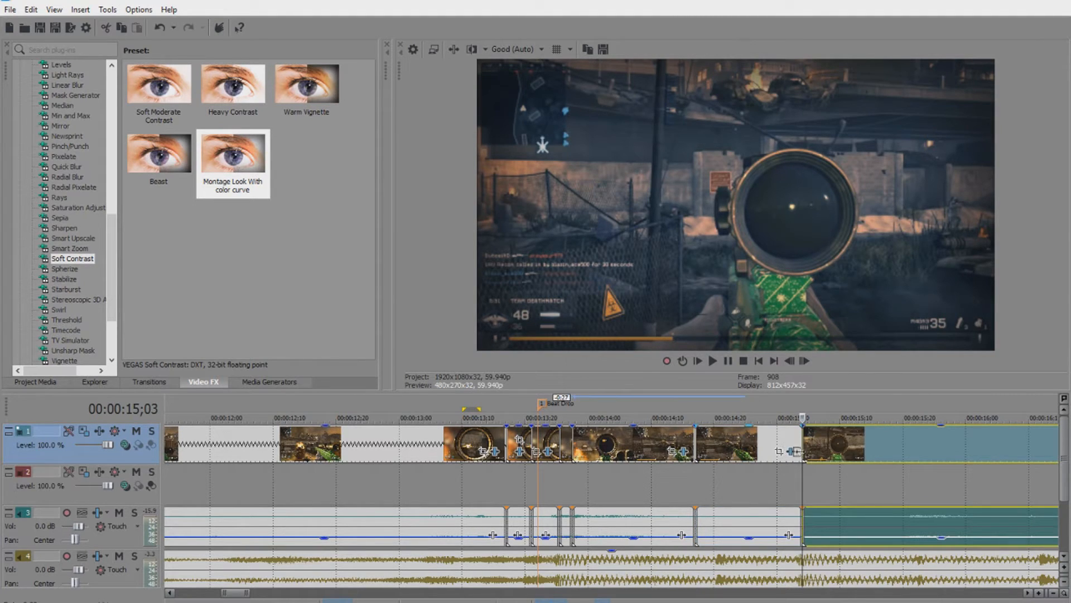
pyautogui.click(728, 528)
pyautogui.click(758, 438)
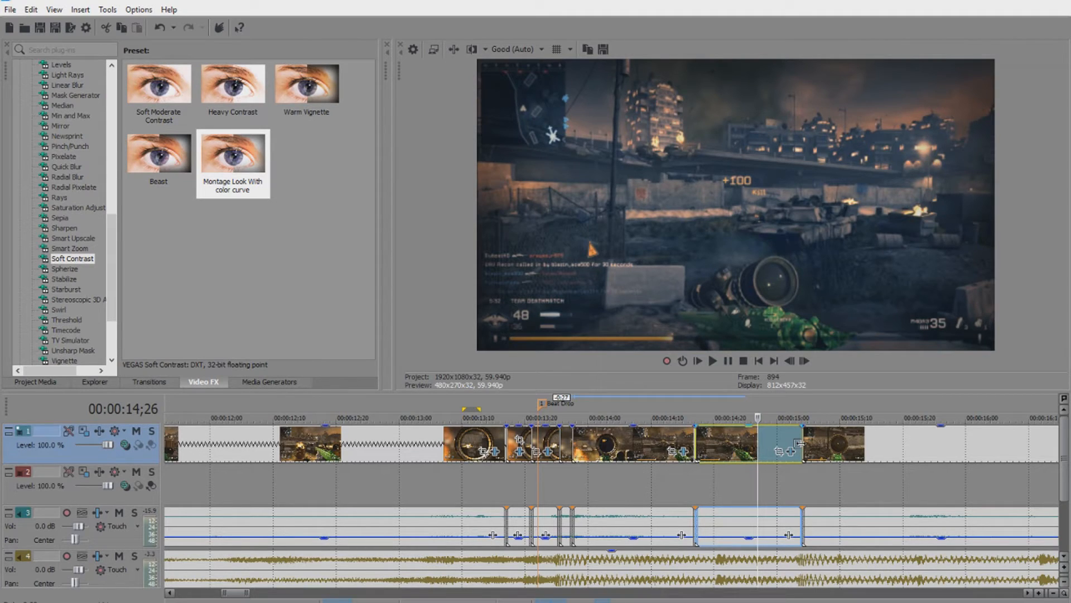
pyautogui.press('Delete')
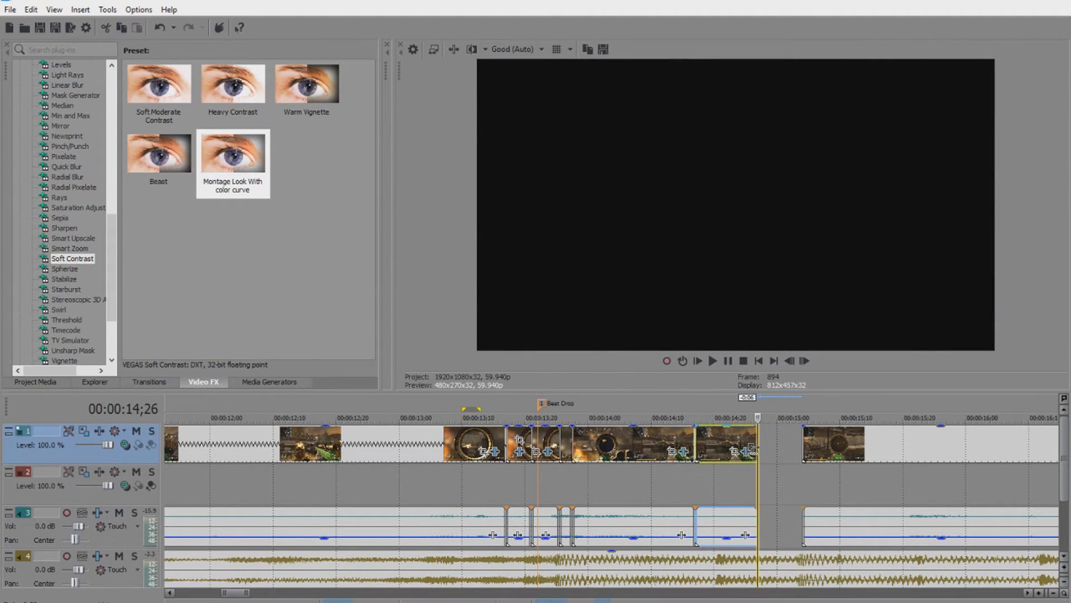
pyautogui.moveTo(826, 444); pyautogui.dragTo(782, 444)
# Split at 14;21, delete the piece before it and close the remaining gaps.
pyautogui.click(717, 443)
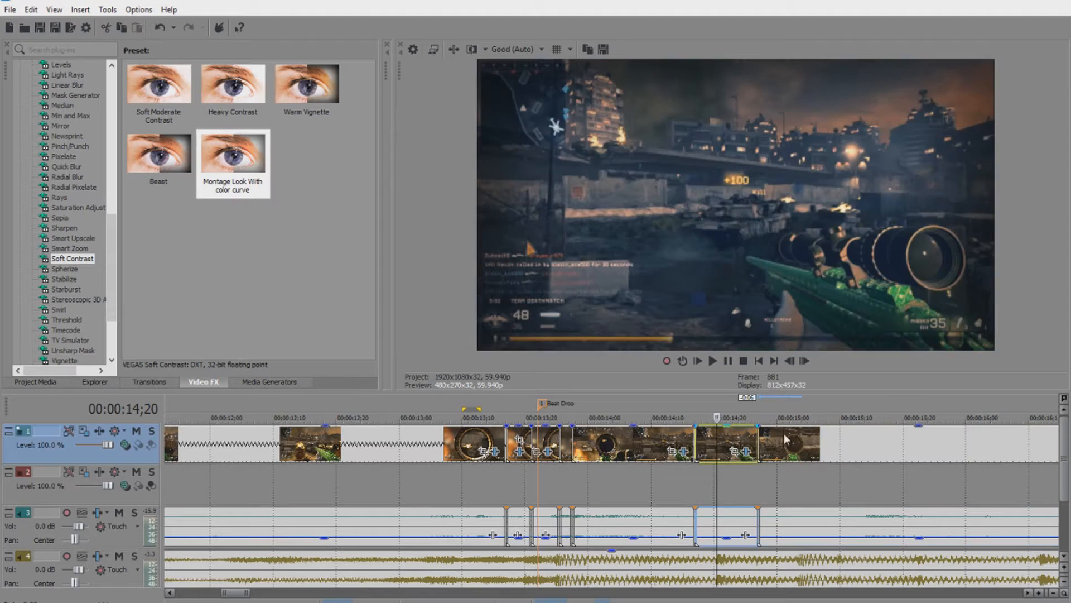
pyautogui.click(733, 440)
pyautogui.click(727, 439)
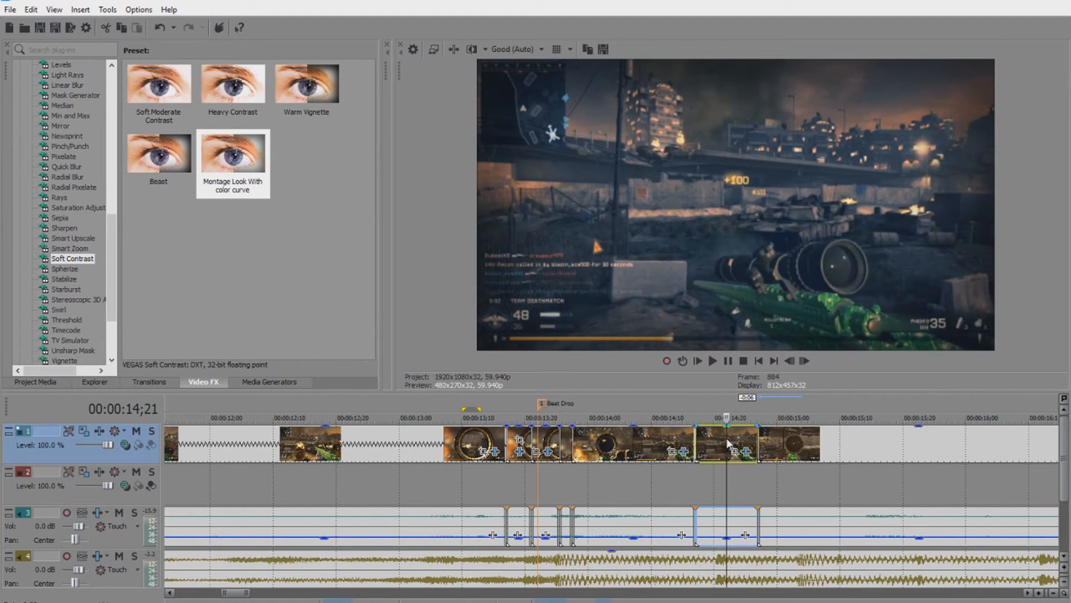
pyautogui.press('s')
pyautogui.click(704, 437)
pyautogui.press('Delete')
pyautogui.moveTo(745, 438); pyautogui.dragTo(706, 442)
pyautogui.moveTo(801, 440); pyautogui.dragTo(766, 438)
# Preview from 14;12 to 15;02, then split again at the next cut and at 15;13.
pyautogui.click(667, 439)
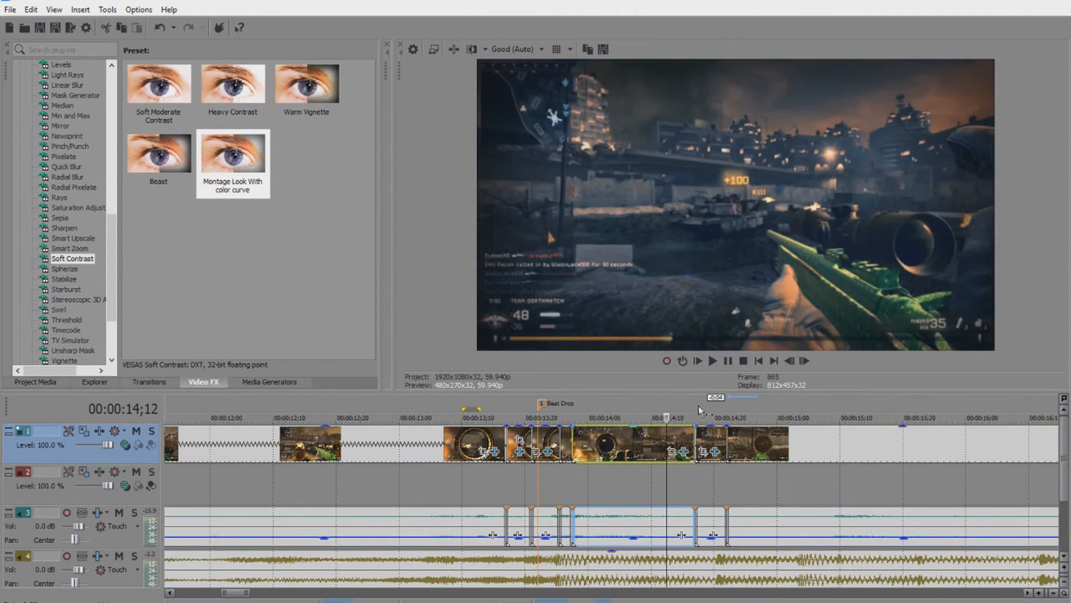
pyautogui.click(715, 361)
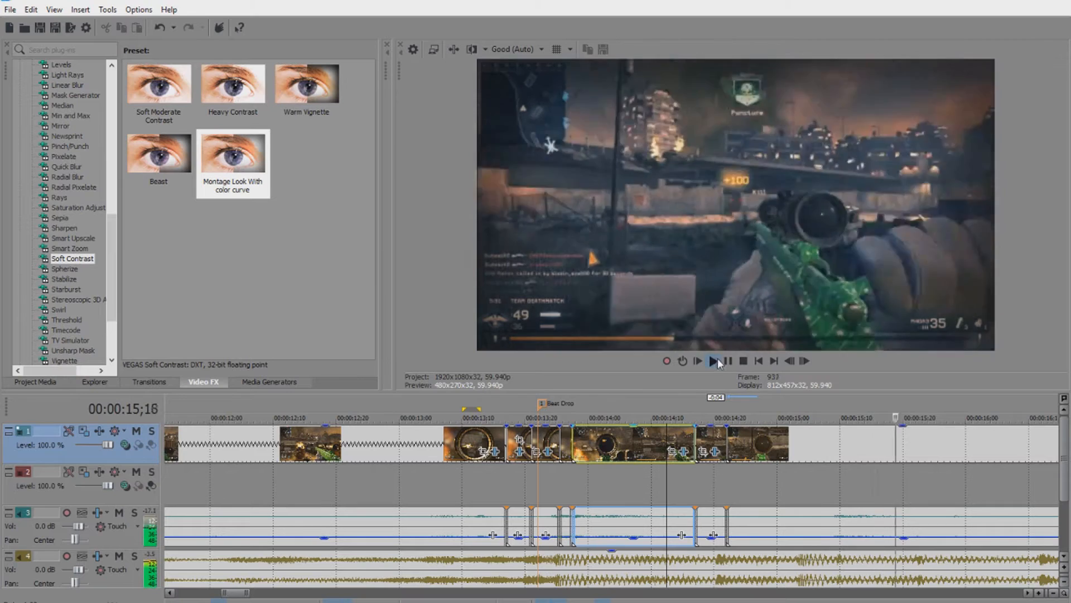
pyautogui.click(792, 433)
pyautogui.click(816, 443)
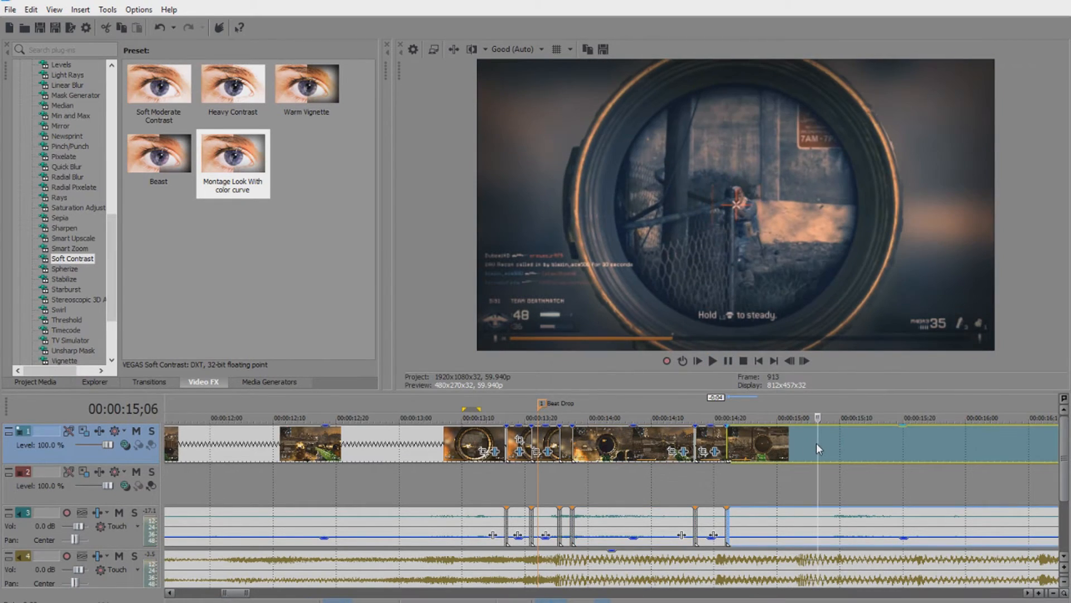
pyautogui.press('s')
pyautogui.click(862, 441)
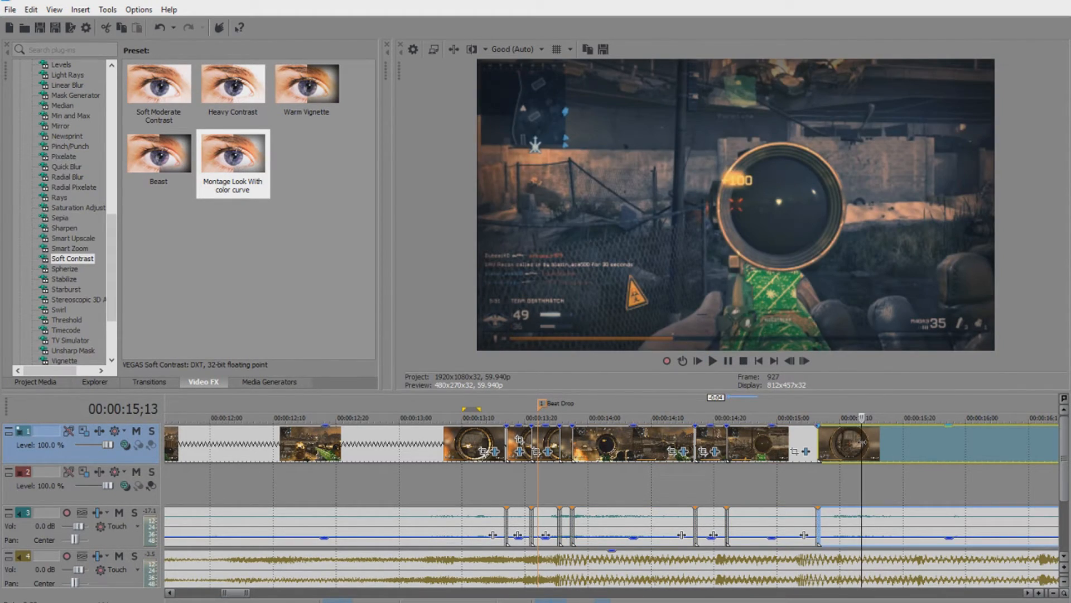
pyautogui.press('s')
pyautogui.scroll(-3, 801, 490)
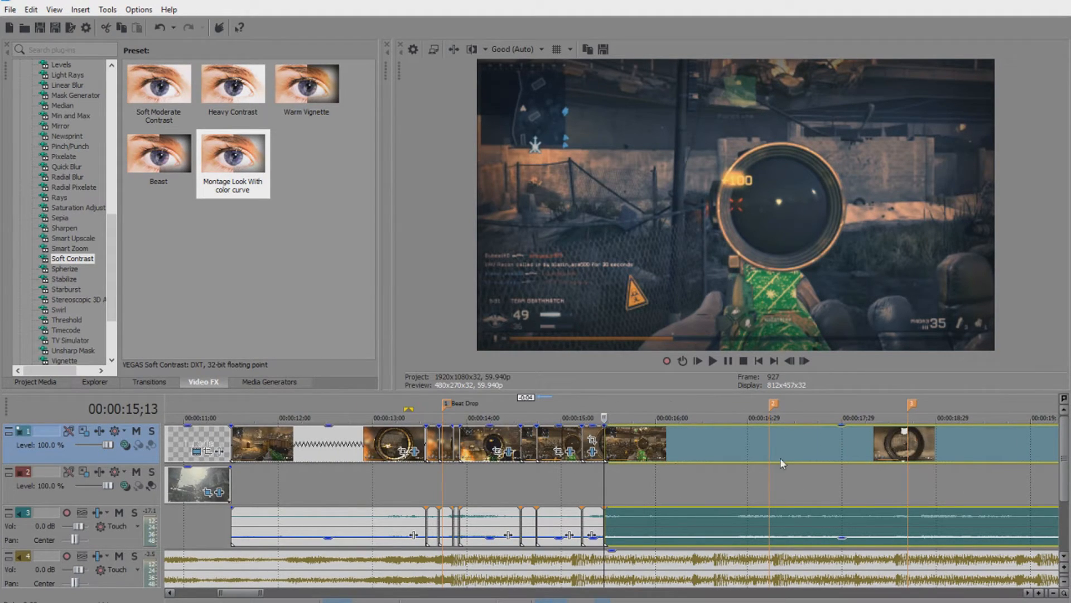
pyautogui.scroll(2, 632, 459)
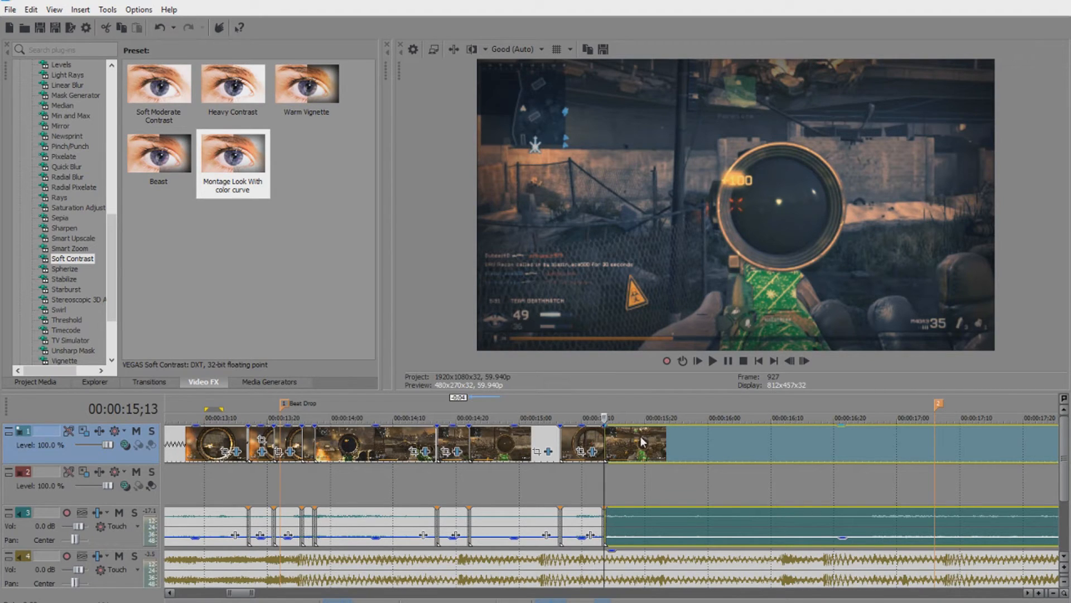
# Shift the last clips right, opening a gap after 15;03 before a later clip near 16;25.
pyautogui.moveTo(643, 434); pyautogui.dragTo(694, 444)
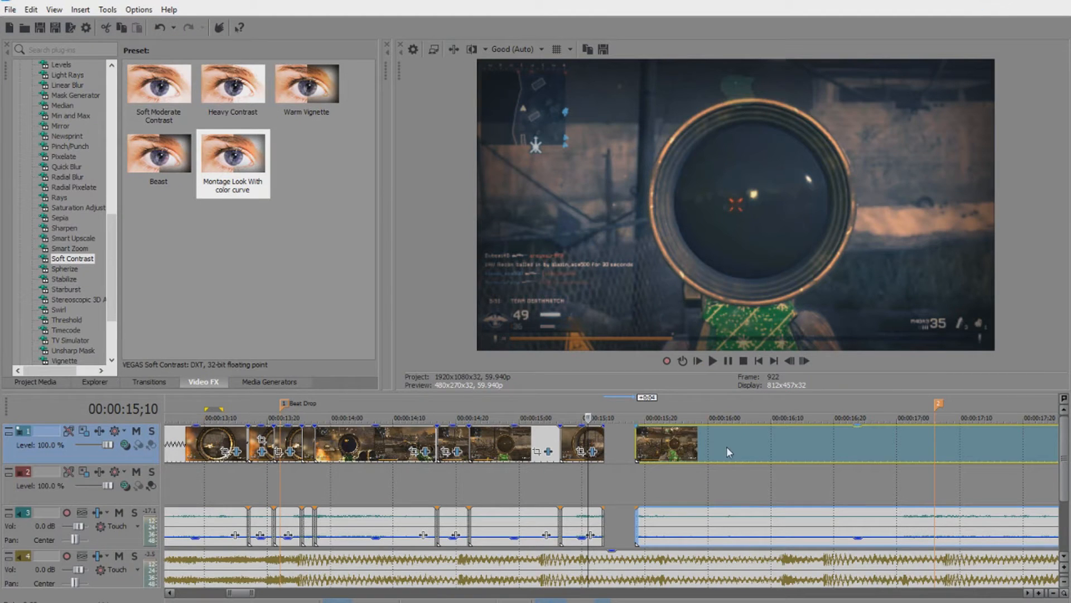
pyautogui.moveTo(727, 446); pyautogui.dragTo(1025, 447)
pyautogui.moveTo(581, 441); pyautogui.dragTo(911, 445)
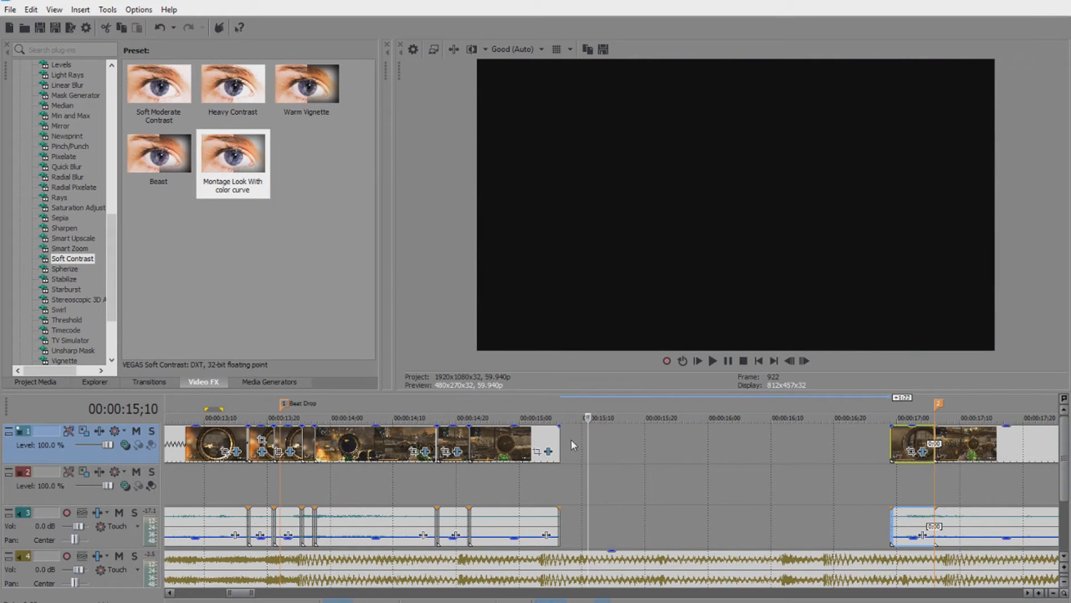
# Extend and slide the post-drop clips so they run back to back with no gaps.
pyautogui.moveTo(558, 441); pyautogui.dragTo(692, 442)
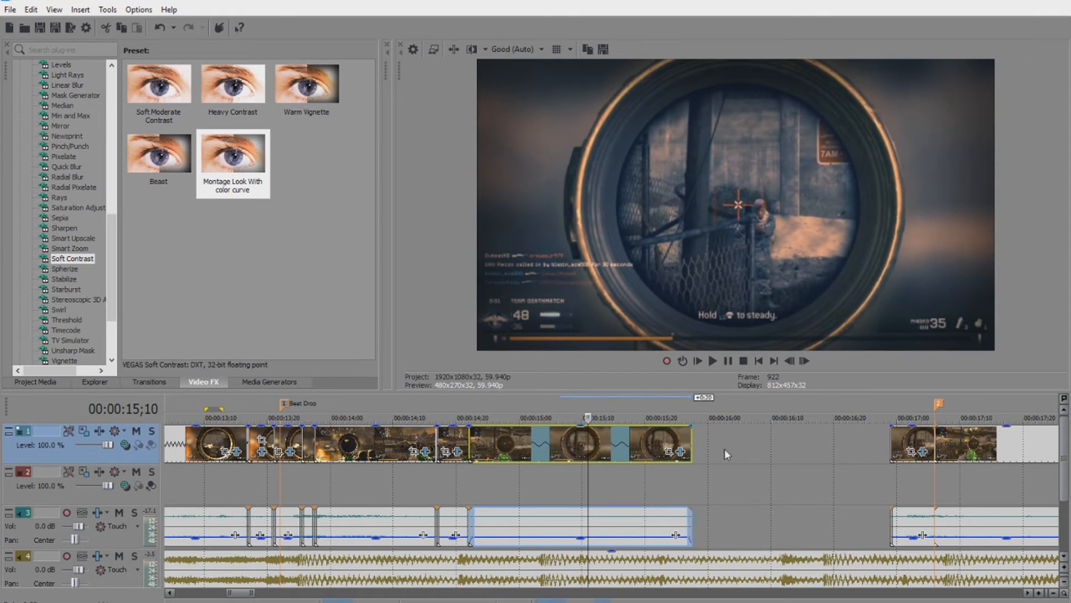
pyautogui.moveTo(893, 435); pyautogui.dragTo(760, 442)
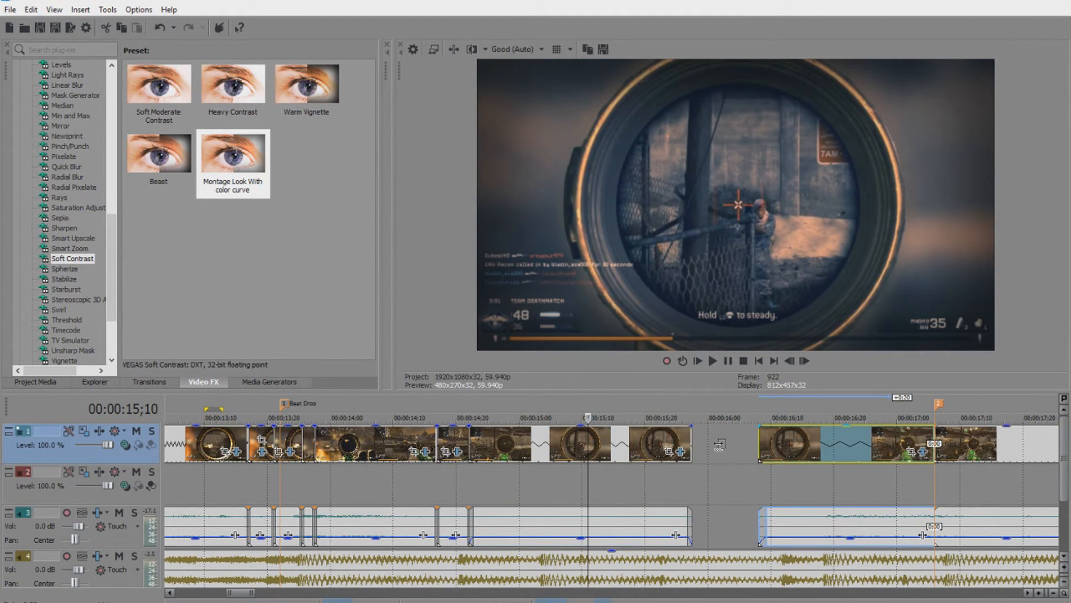
pyautogui.moveTo(838, 441); pyautogui.dragTo(802, 441)
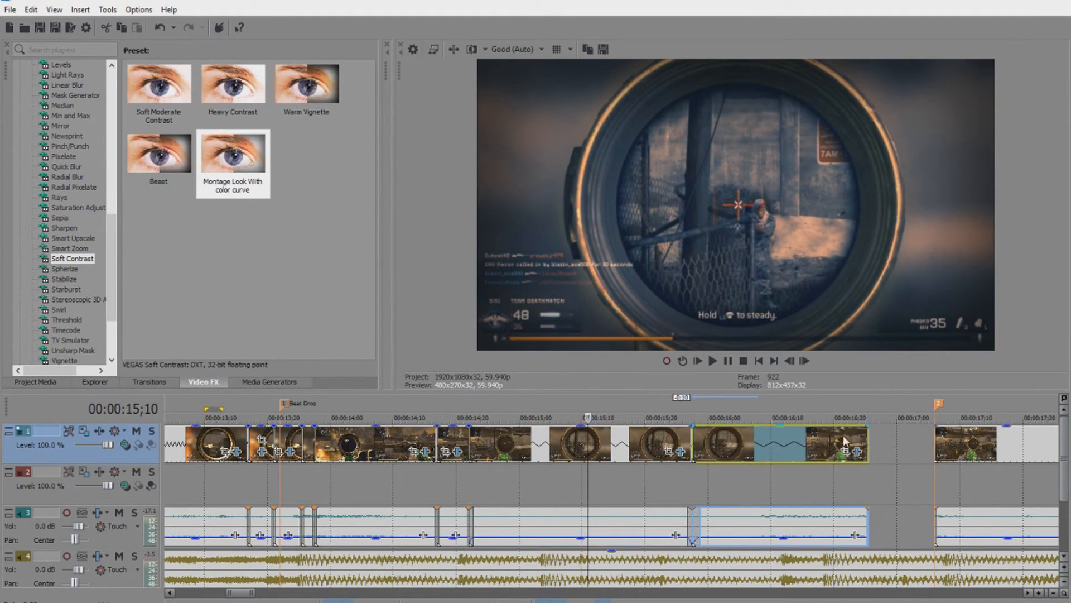
pyautogui.moveTo(937, 442); pyautogui.dragTo(868, 445)
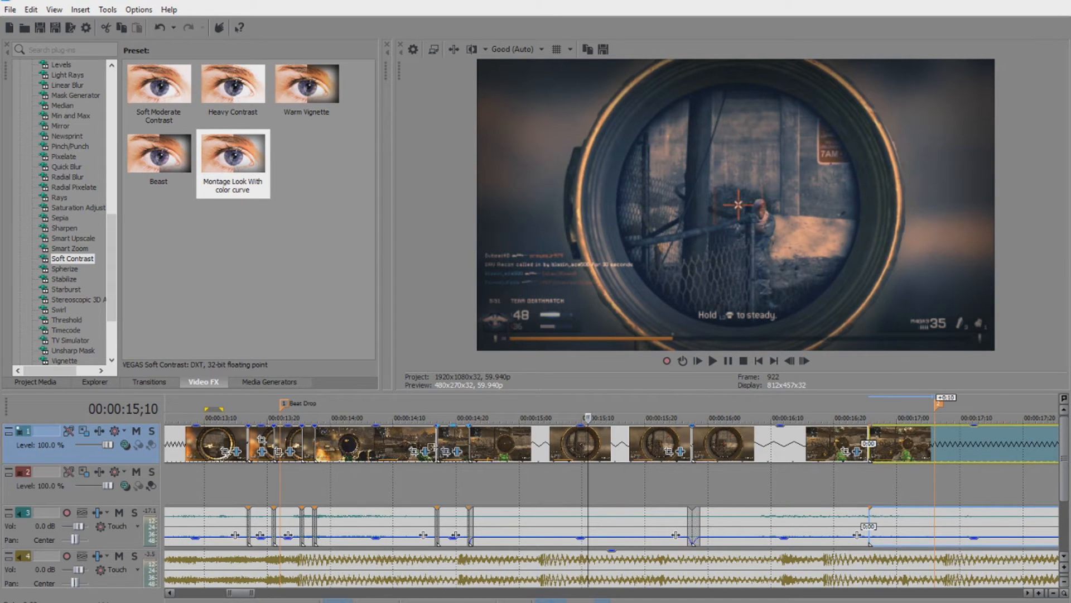
# Play back the rearranged clips to check the edit.
pyautogui.click(393, 444)
pyautogui.click(712, 361)
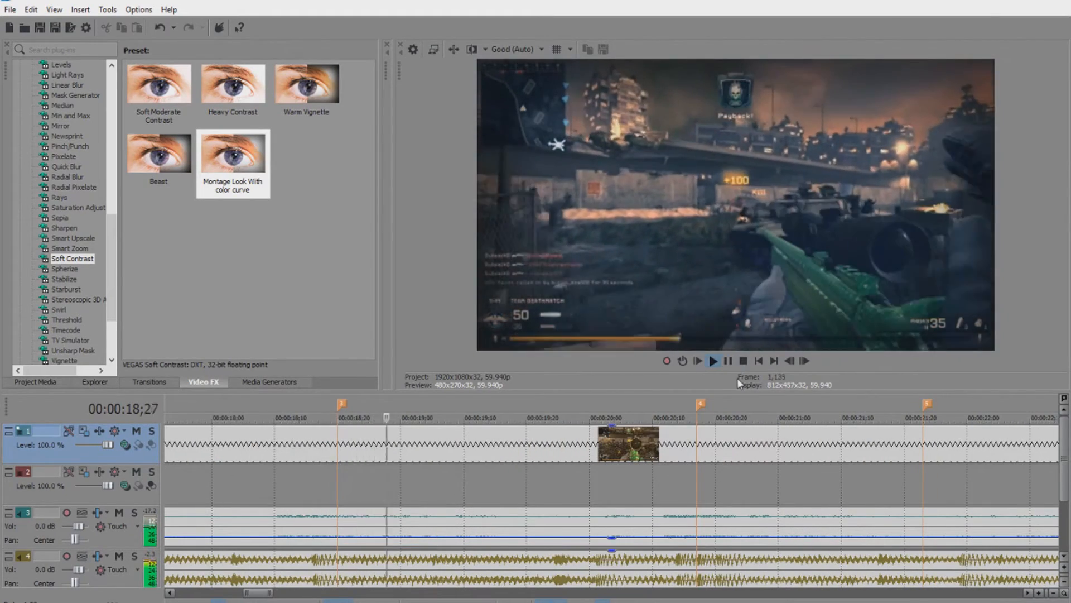
pyautogui.click(728, 361)
pyautogui.moveTo(262, 594); pyautogui.dragTo(243, 595)
# Replay the section and cut the final clip at 21;16, deleting the leftover piece.
pyautogui.scroll(-1, 289, 544)
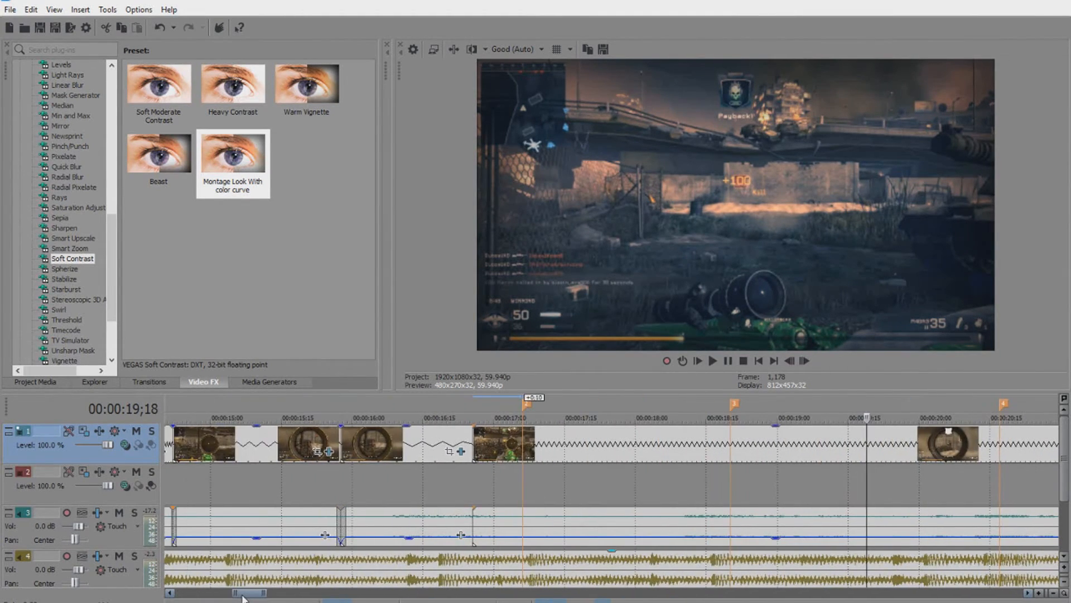
pyautogui.click(232, 459)
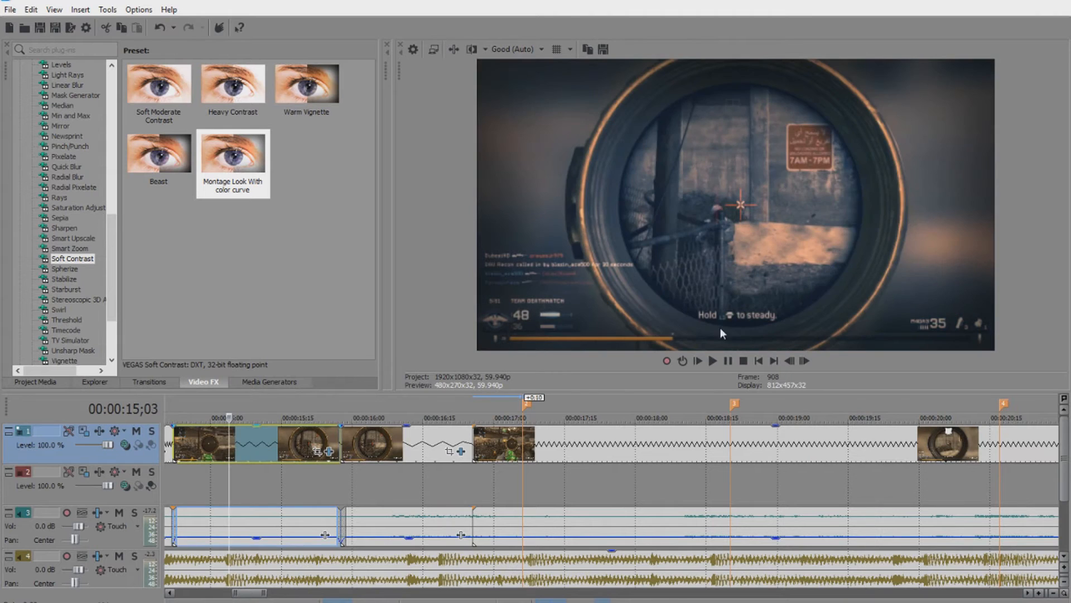
pyautogui.click(708, 364)
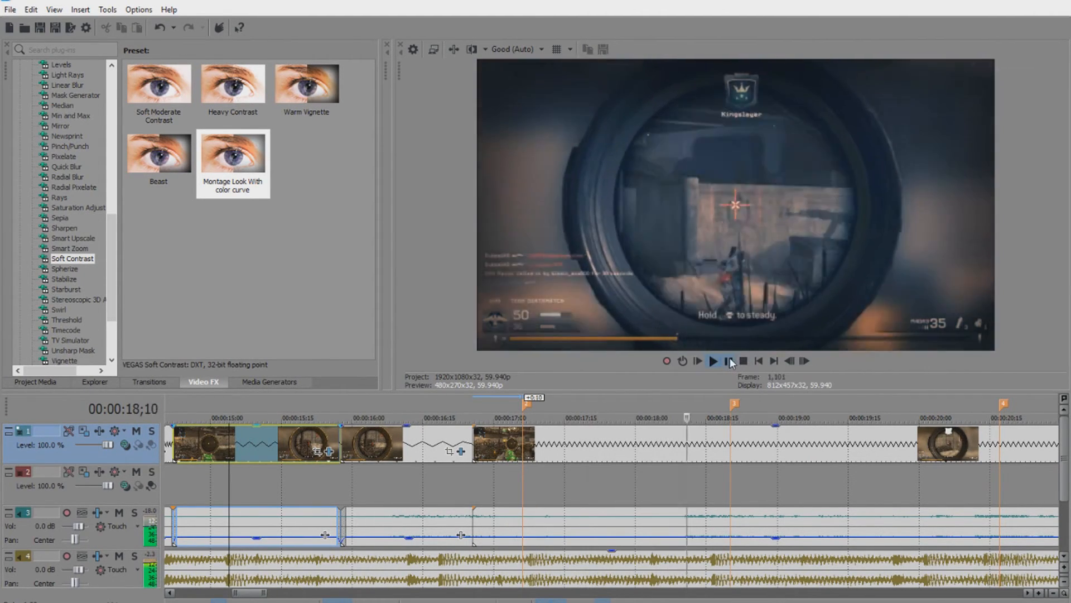
pyautogui.click(709, 363)
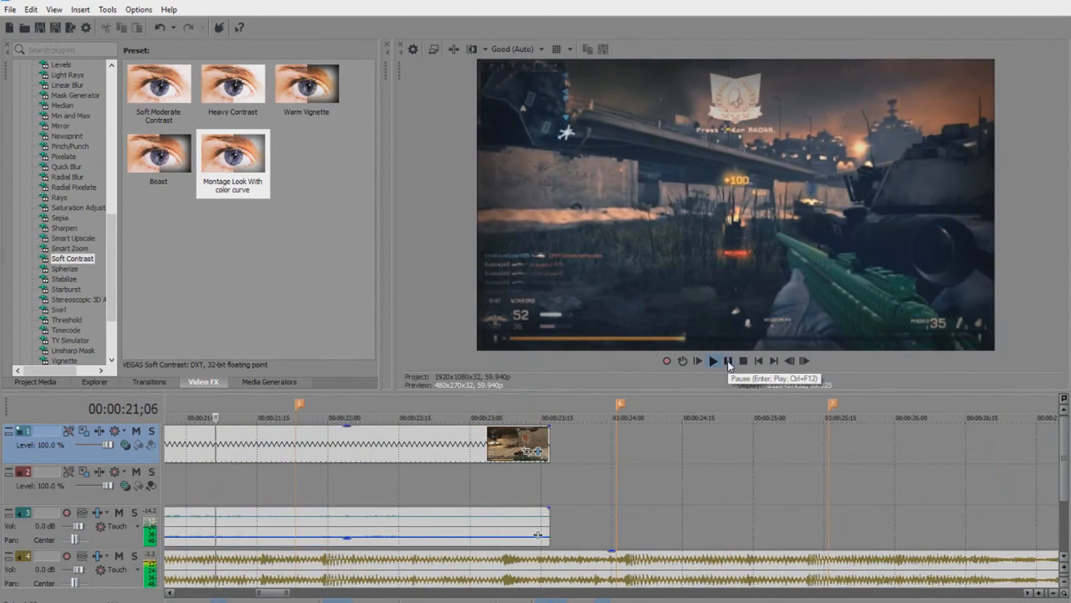
pyautogui.click(728, 360)
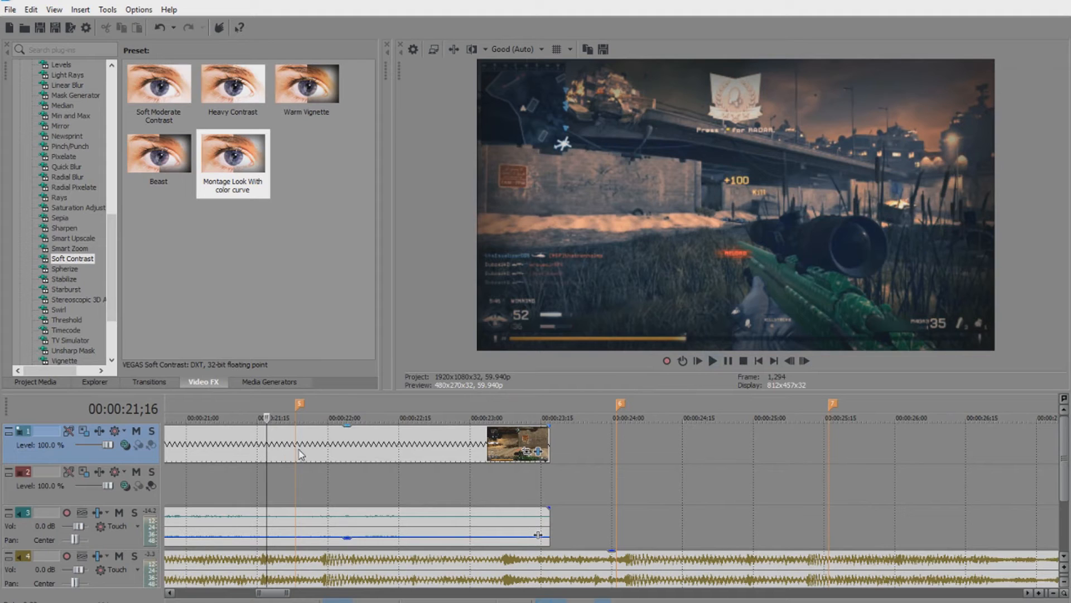
pyautogui.press('s')
pyautogui.click(348, 443)
pyautogui.press('Delete')
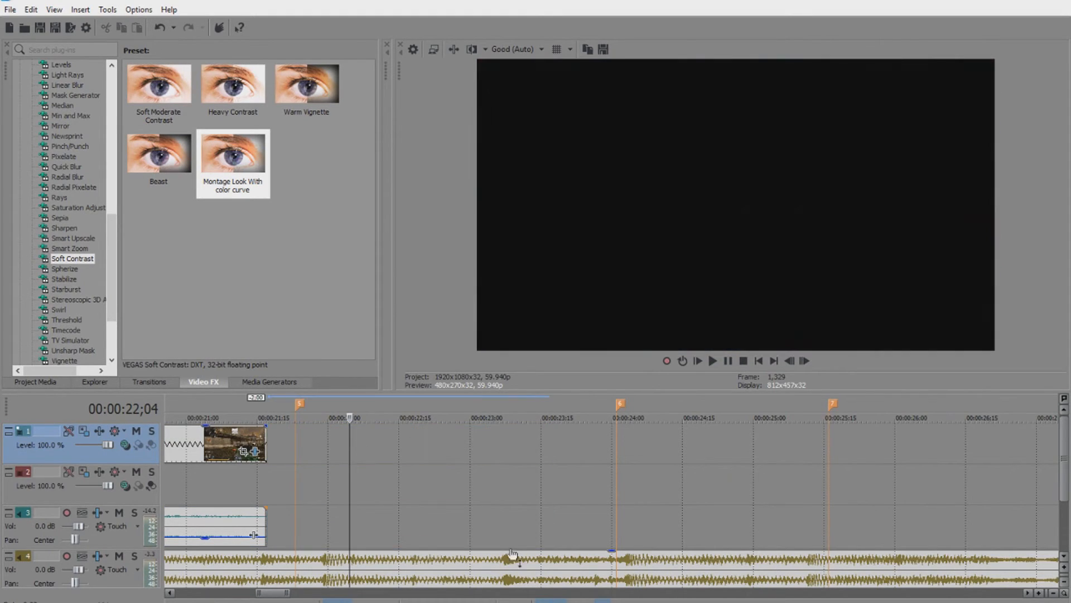
pyautogui.click(762, 365)
pyautogui.scroll(-6, 546, 545)
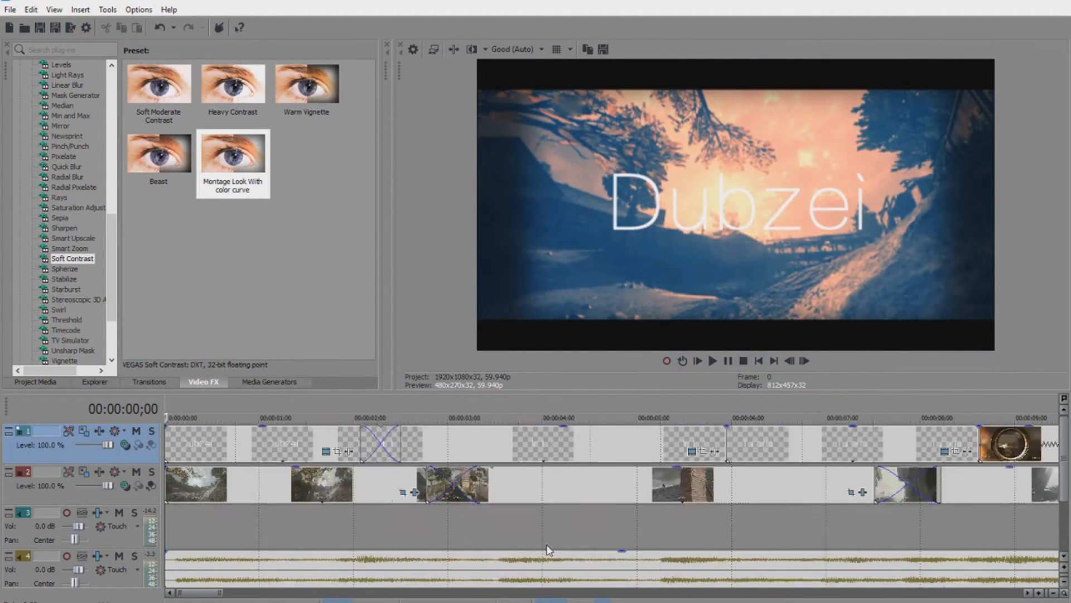
pyautogui.scroll(3, 518, 491)
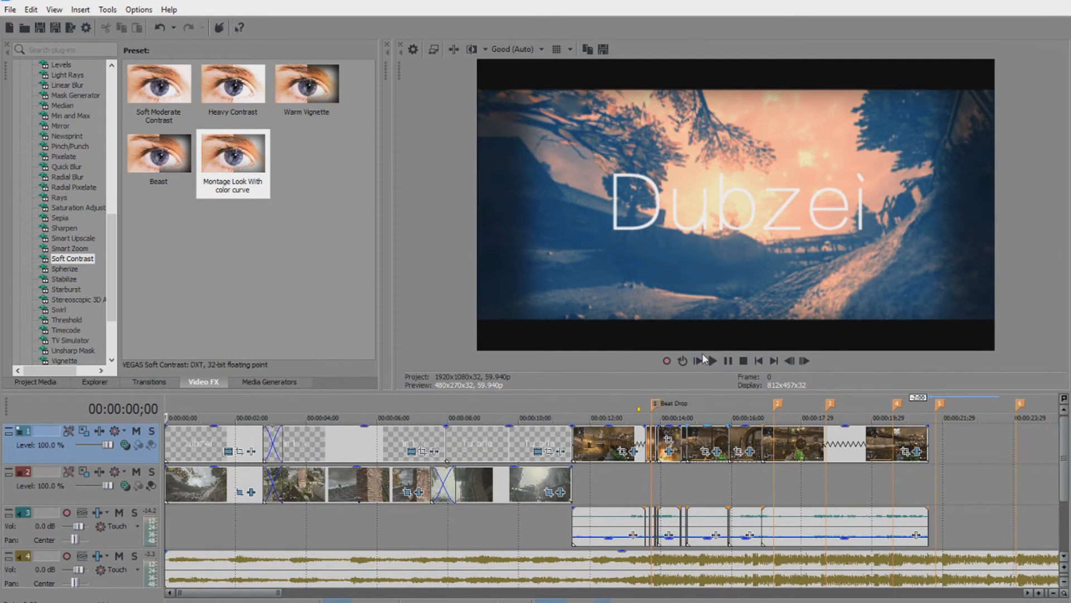
pyautogui.click(713, 361)
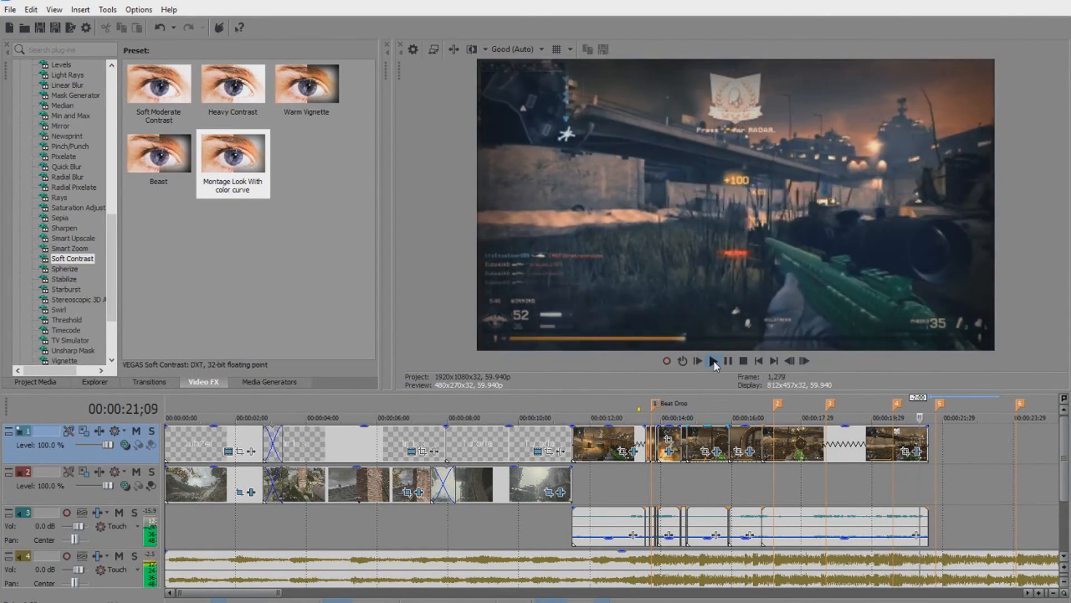
# Split the music on audio track 4 at the clips' end and delete the remainder.
pyautogui.click(729, 361)
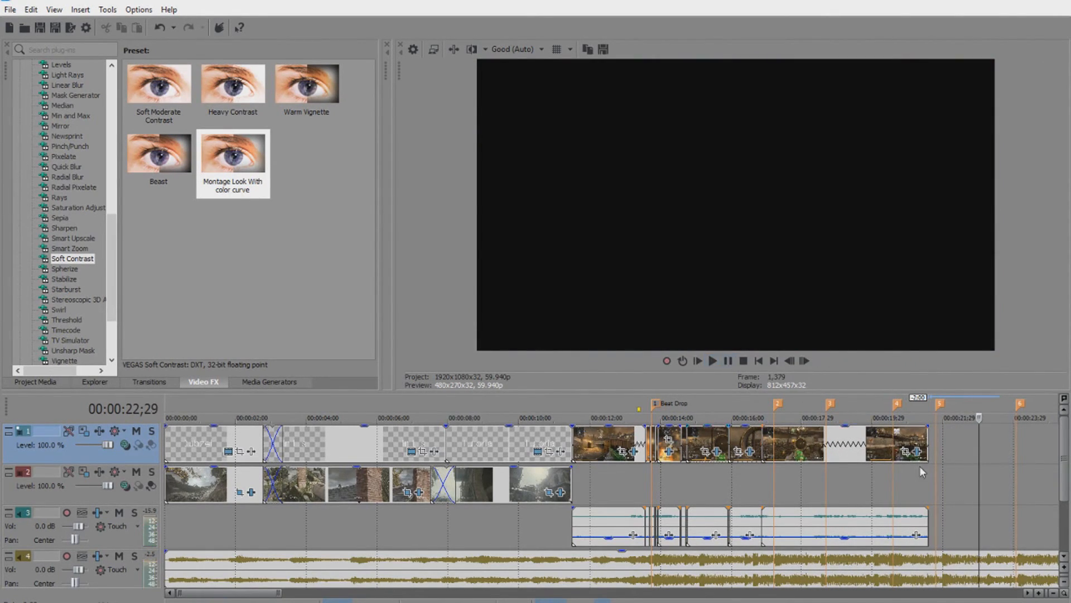
pyautogui.scroll(-3, 935, 491)
pyautogui.scroll(3, 430, 570)
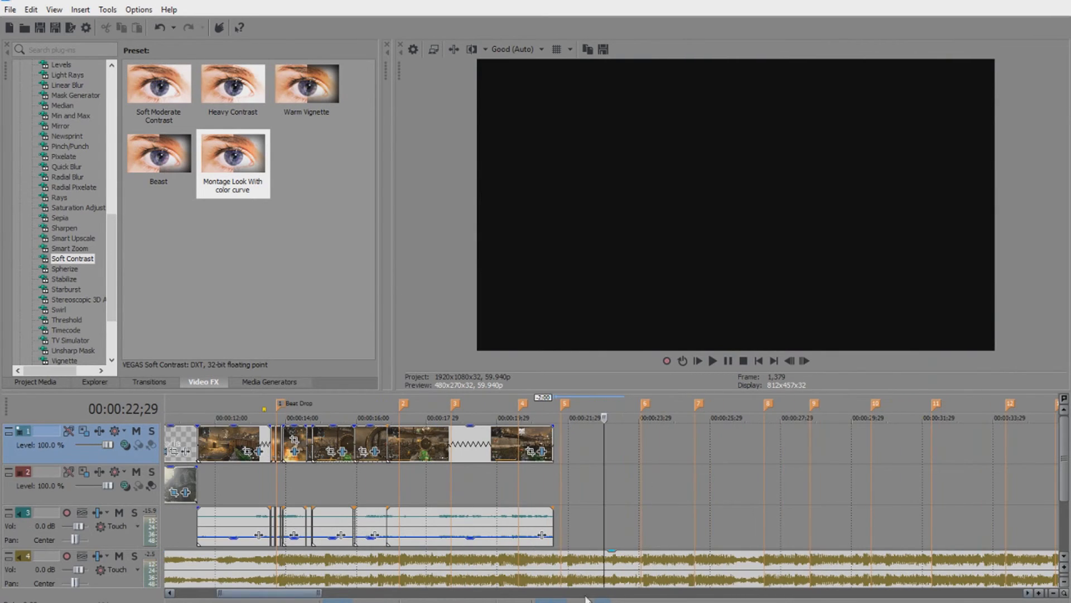
pyautogui.click(556, 565)
pyautogui.press('s')
pyautogui.click(618, 567)
pyautogui.press('Delete')
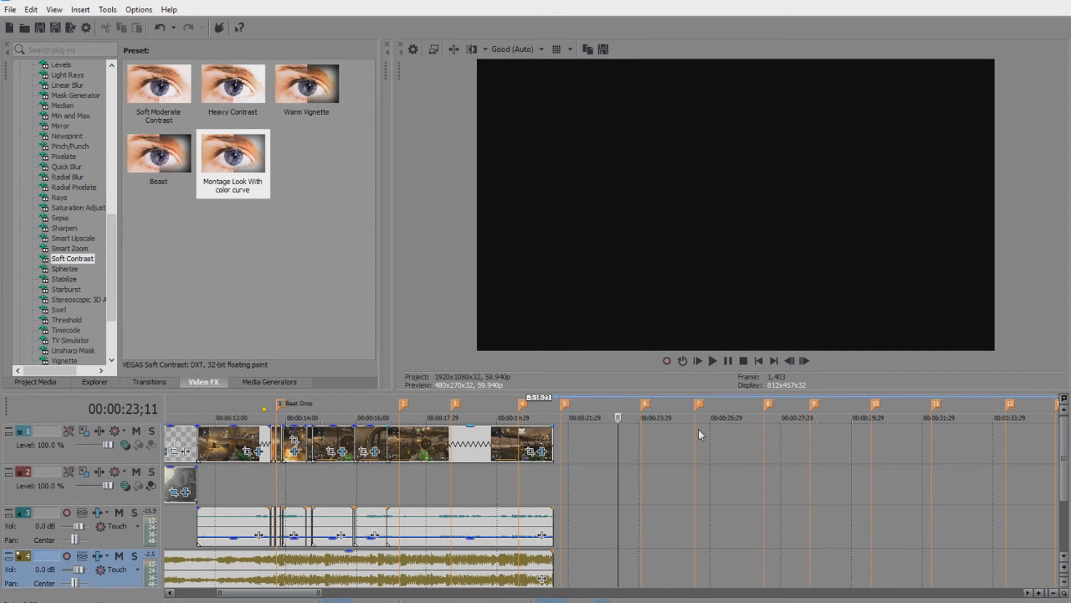
# Set a loop region from the clips' end back to 00:00:00;00 covering the whole montage.
pyautogui.rightClick(566, 486)
pyautogui.click(573, 517)
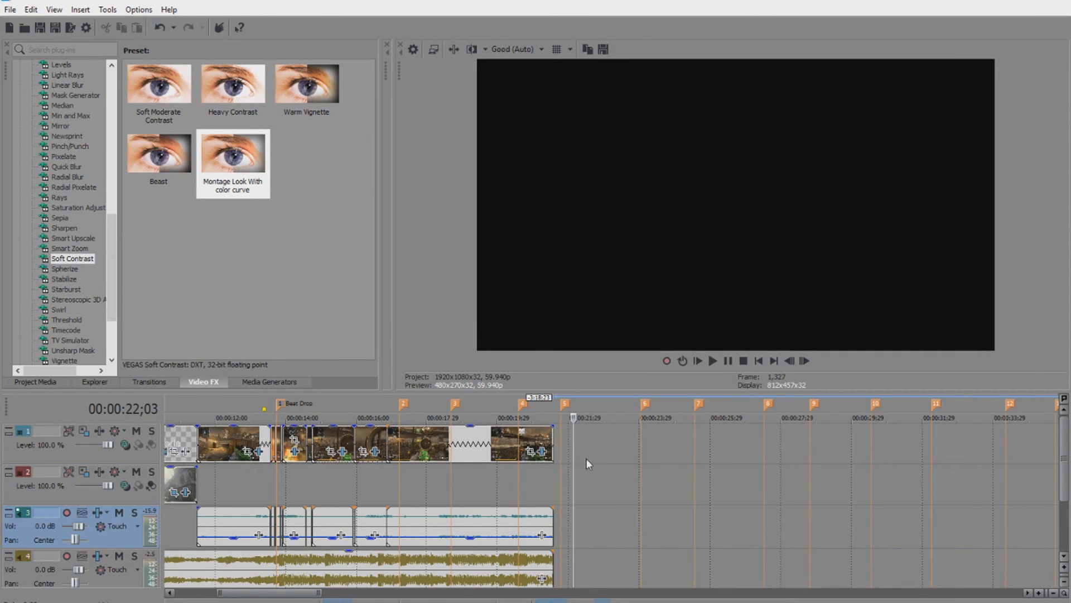
pyautogui.click(566, 449)
pyautogui.moveTo(558, 449); pyautogui.dragTo(439, 454)
pyautogui.click(604, 455)
pyautogui.scroll(-1, 604, 455)
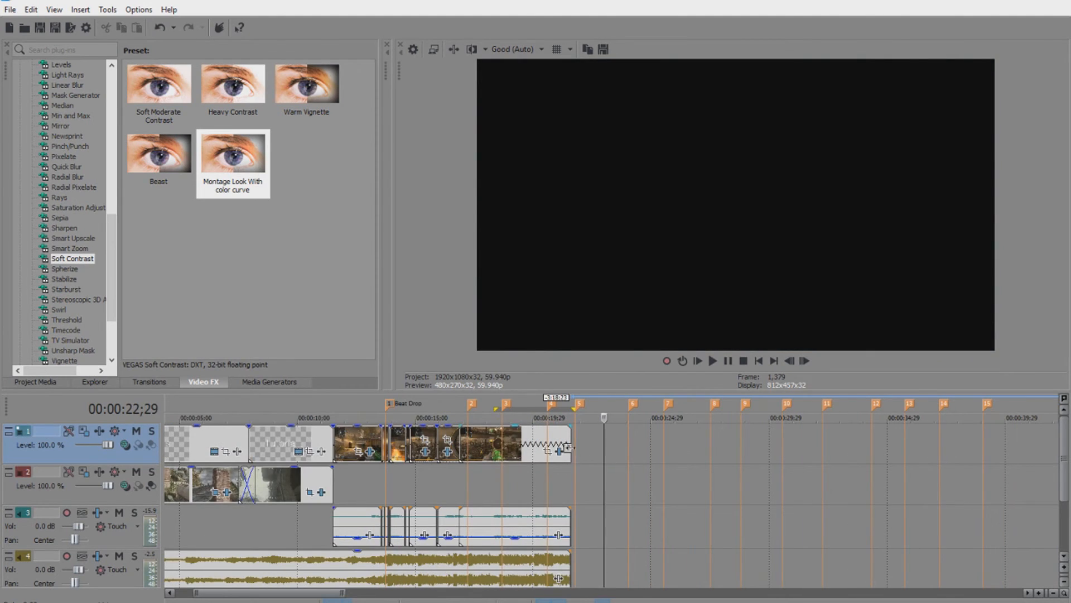
pyautogui.rightClick(582, 407)
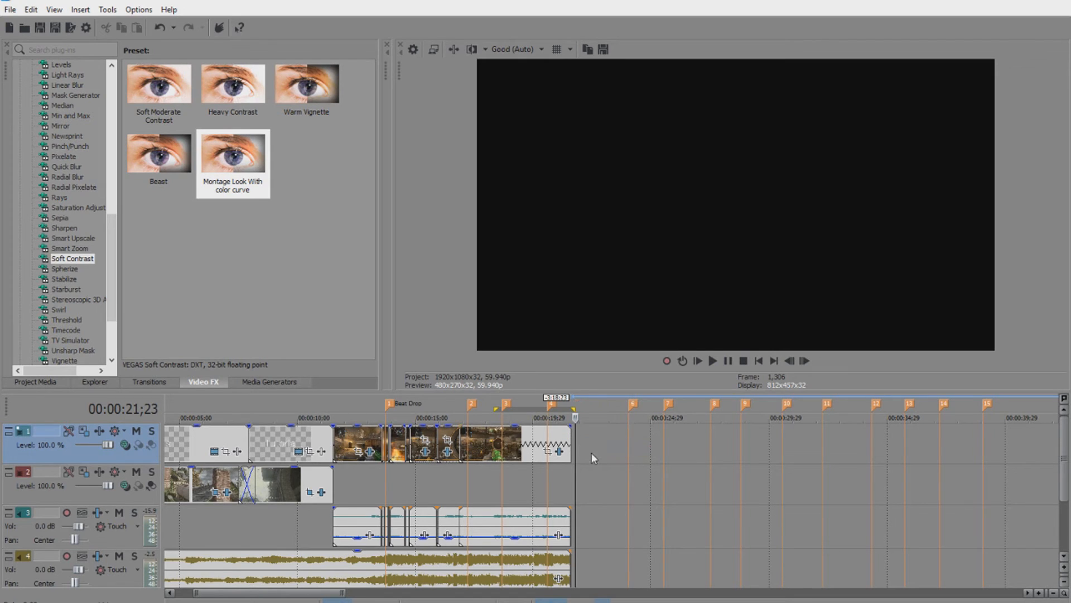
pyautogui.moveTo(576, 446); pyautogui.dragTo(46, 444)
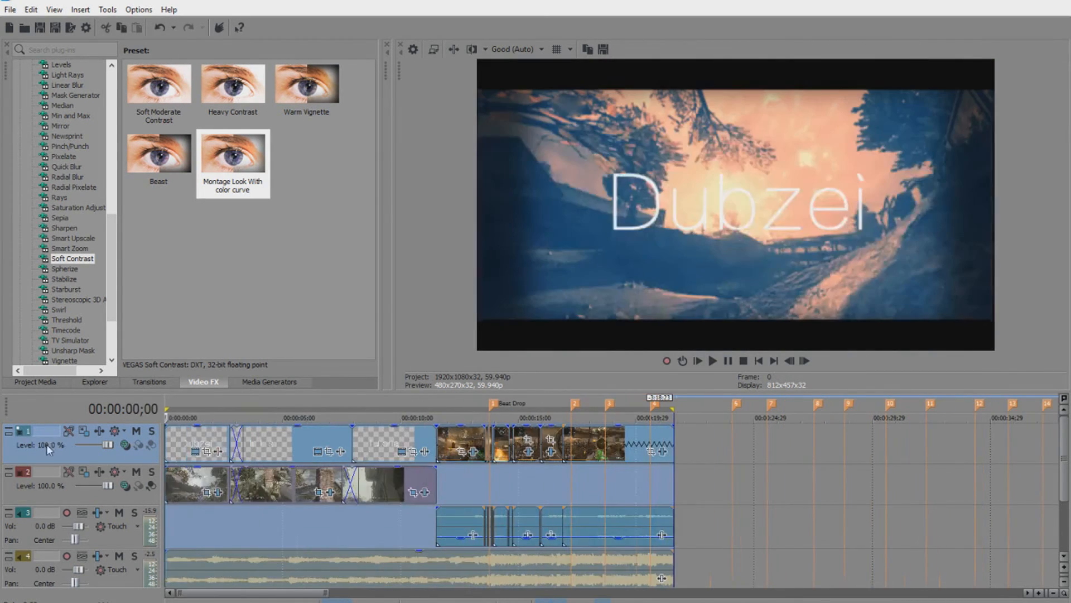